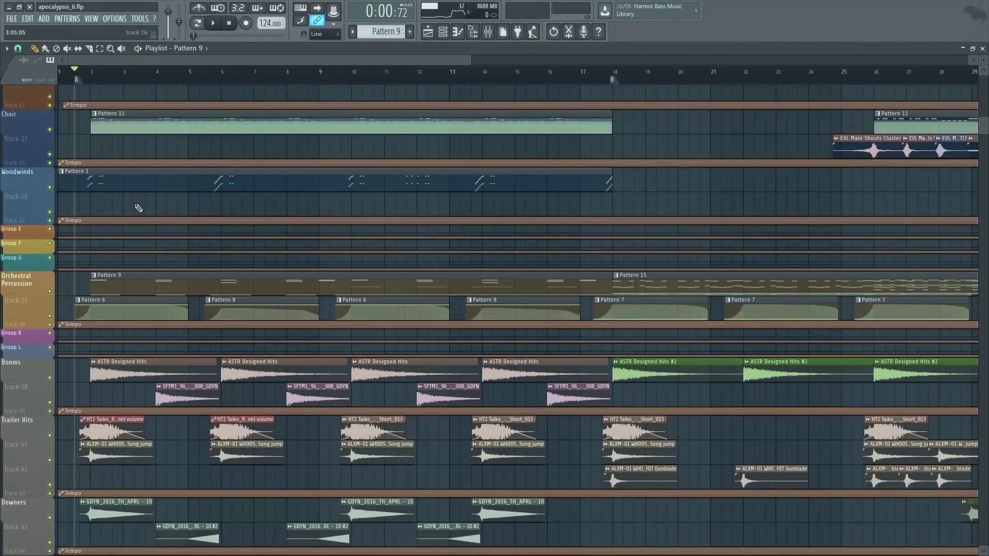
Step: Solo the Trailer Hits group in the playlist, and restore all tracks
{"action": "right_click", "coordinate": [57, 265]}
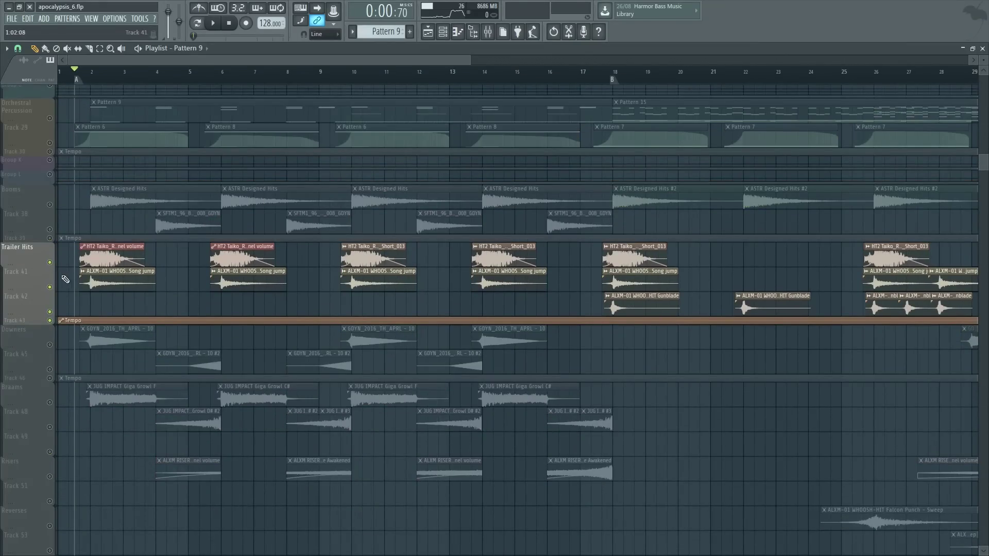
{"action": "scroll", "coordinate": [171, 236], "scroll_direction": "up", "scroll_amount": 2}
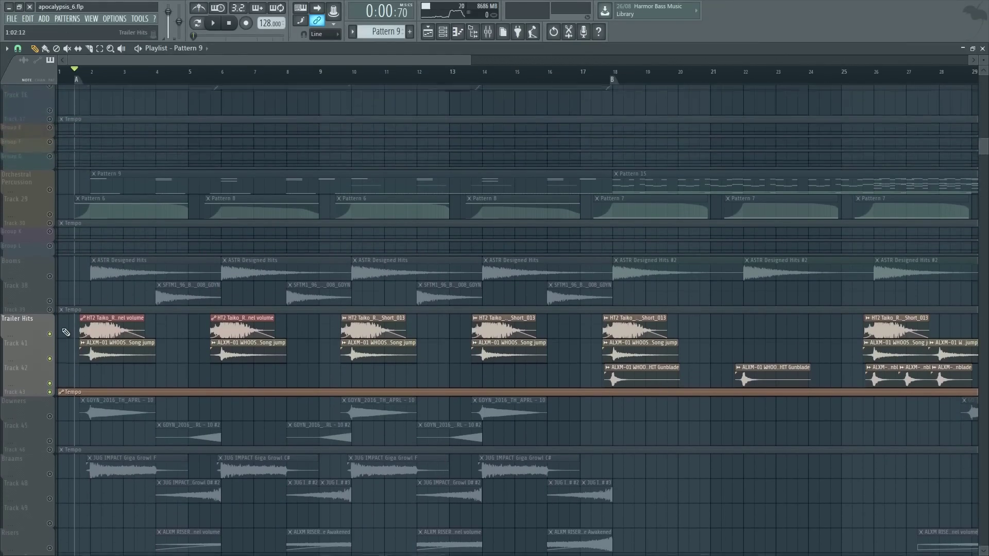
{"action": "right_click", "coordinate": [54, 344]}
{"action": "scroll", "coordinate": [98, 279], "scroll_direction": "up", "scroll_amount": 1}
{"action": "scroll", "coordinate": [113, 232], "scroll_direction": "up", "scroll_amount": 4}
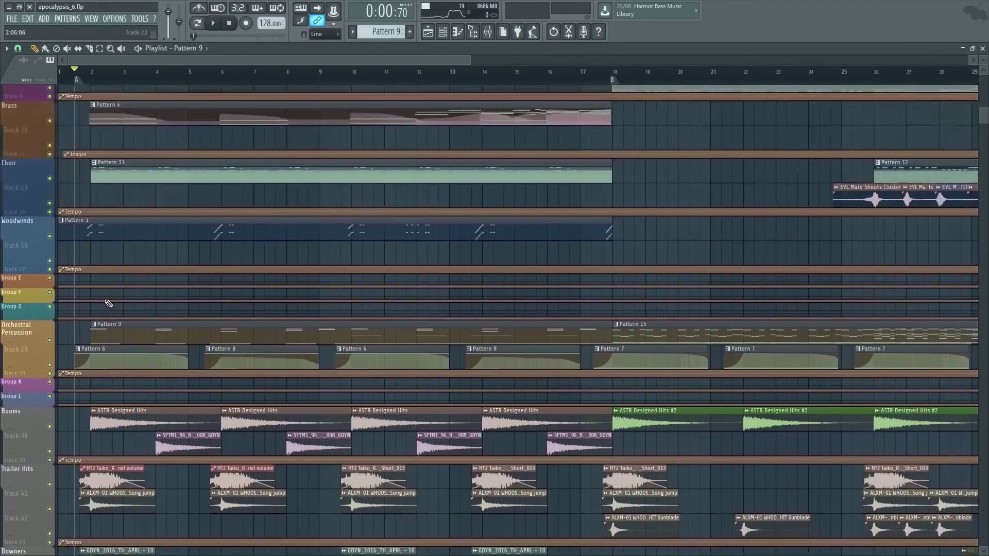
Step: Examine how the Booms, Trailer Hits, Downers, Braams and Risers clips line up with the orchestral tracks above them
{"action": "scroll", "coordinate": [170, 270], "scroll_direction": "down", "scroll_amount": 6}
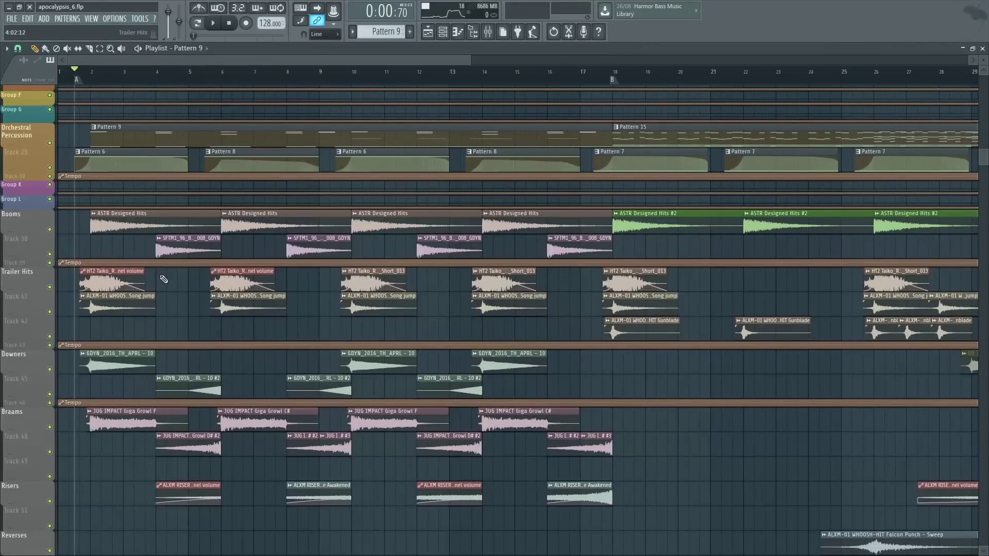
{"action": "scroll", "coordinate": [134, 279], "scroll_direction": "up", "scroll_amount": 5}
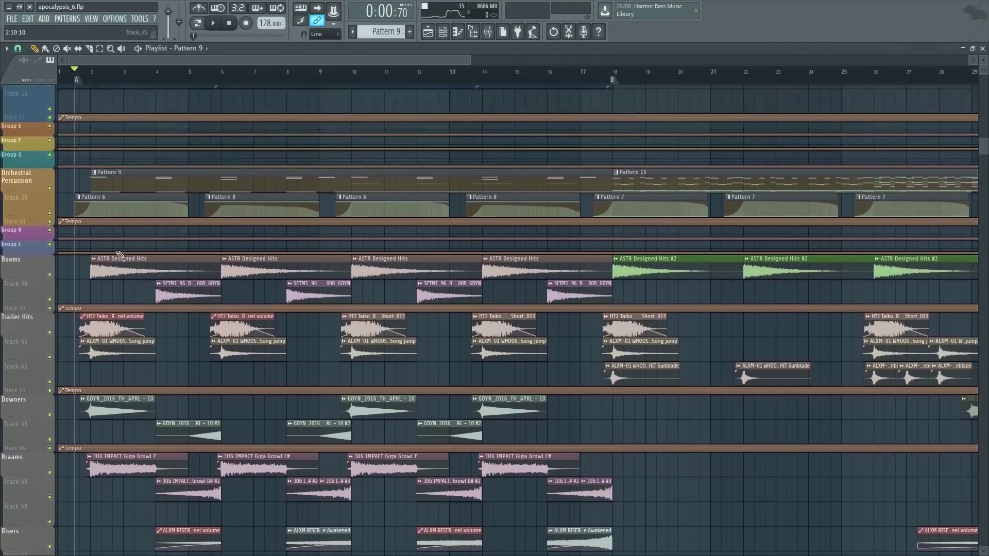
{"action": "scroll", "coordinate": [111, 390], "scroll_direction": "down", "scroll_amount": 6}
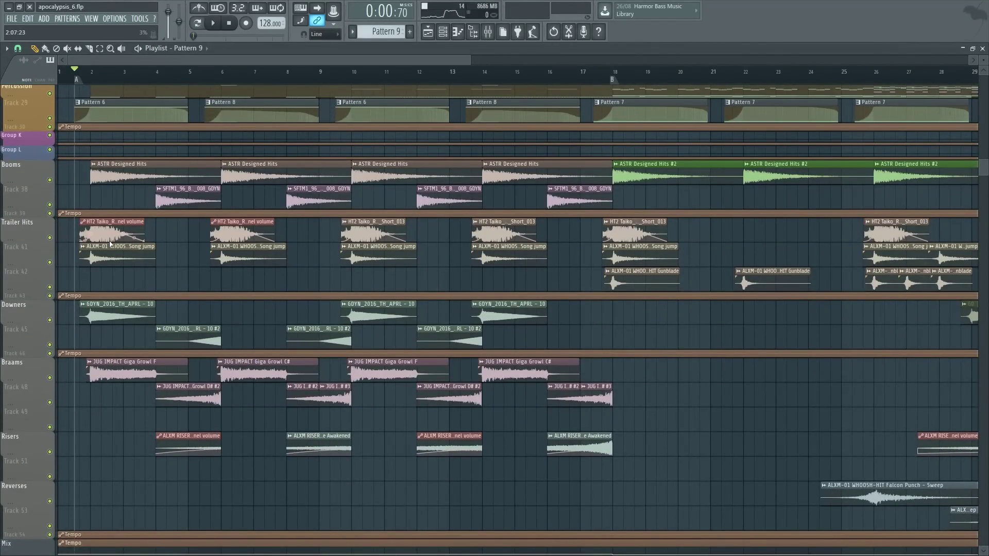
{"action": "scroll", "coordinate": [111, 245], "scroll_direction": "up", "scroll_amount": 2}
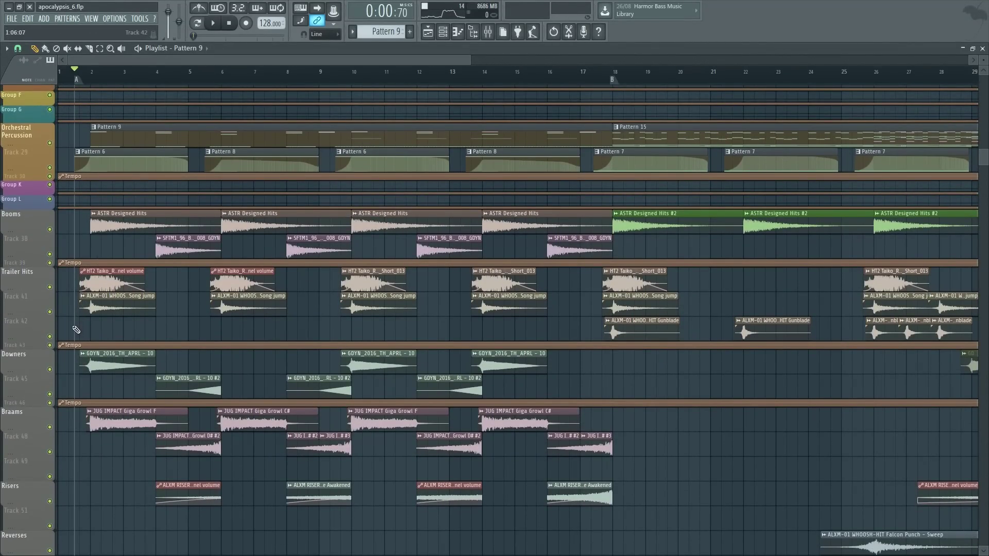
{"action": "scroll", "coordinate": [98, 331], "scroll_direction": "down", "scroll_amount": 3}
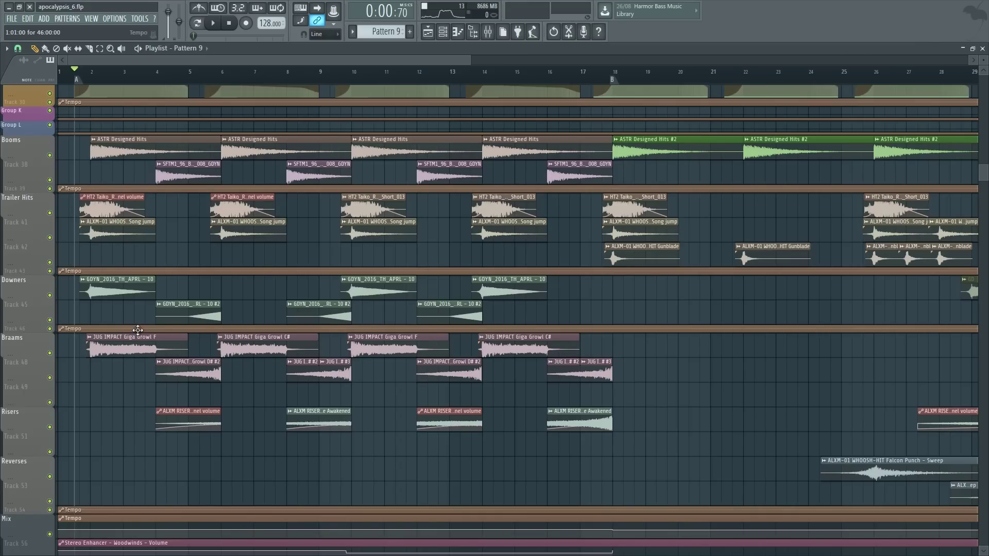
{"action": "scroll", "coordinate": [104, 427], "scroll_direction": "up", "scroll_amount": 16}
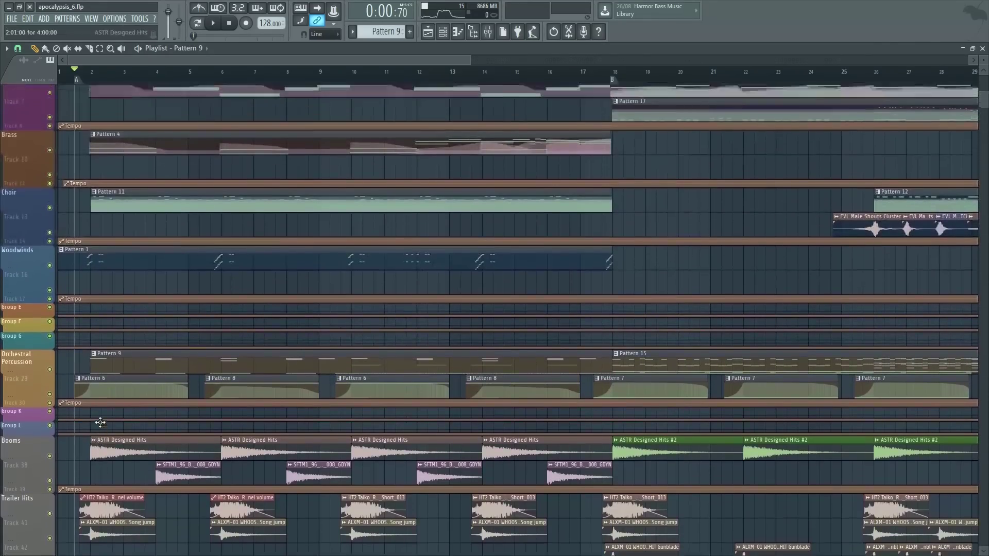
{"action": "scroll", "coordinate": [104, 427], "scroll_direction": "up", "scroll_amount": 1}
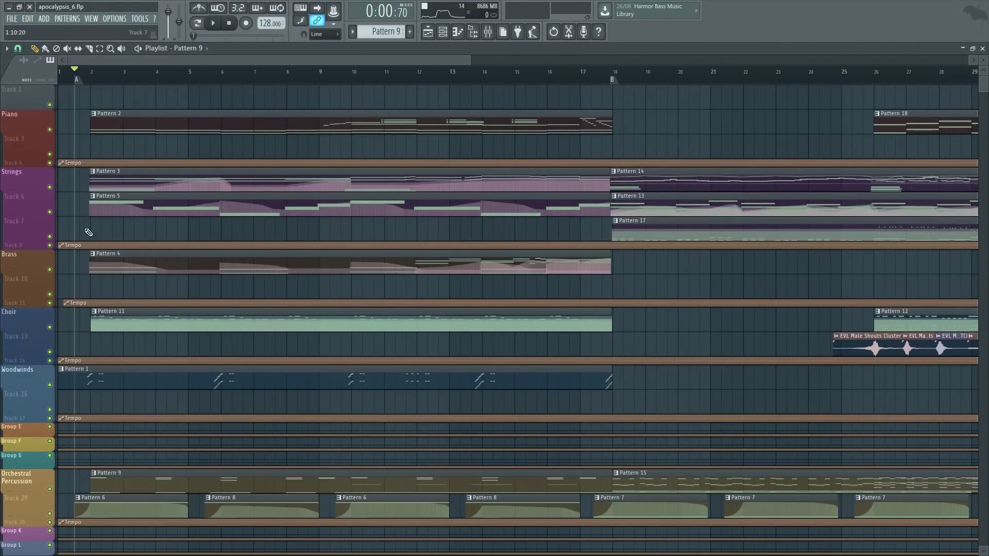
{"action": "scroll", "coordinate": [89, 232], "scroll_direction": "down", "scroll_amount": 5}
{"action": "scroll", "coordinate": [86, 171], "scroll_direction": "down", "scroll_amount": 5}
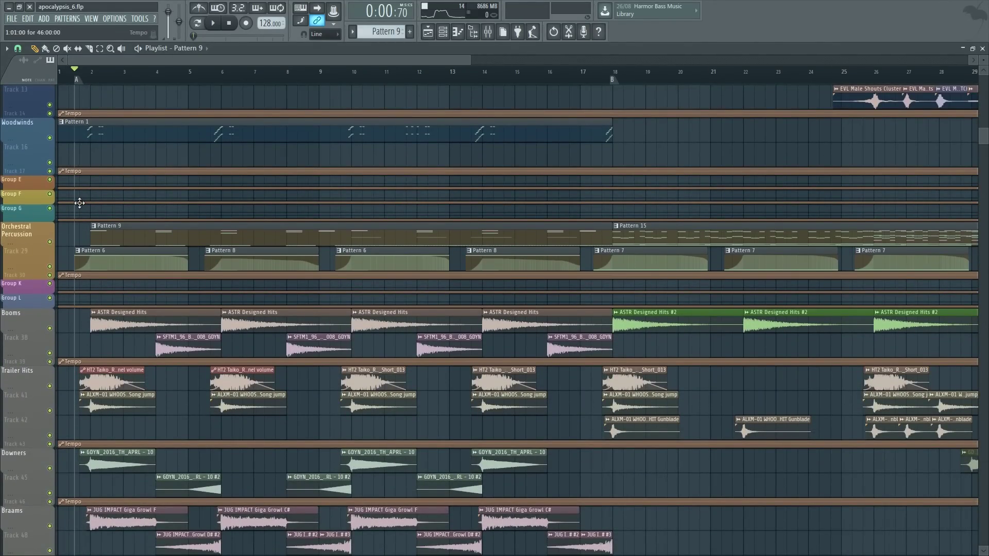
{"action": "scroll", "coordinate": [79, 203], "scroll_direction": "down", "scroll_amount": 5}
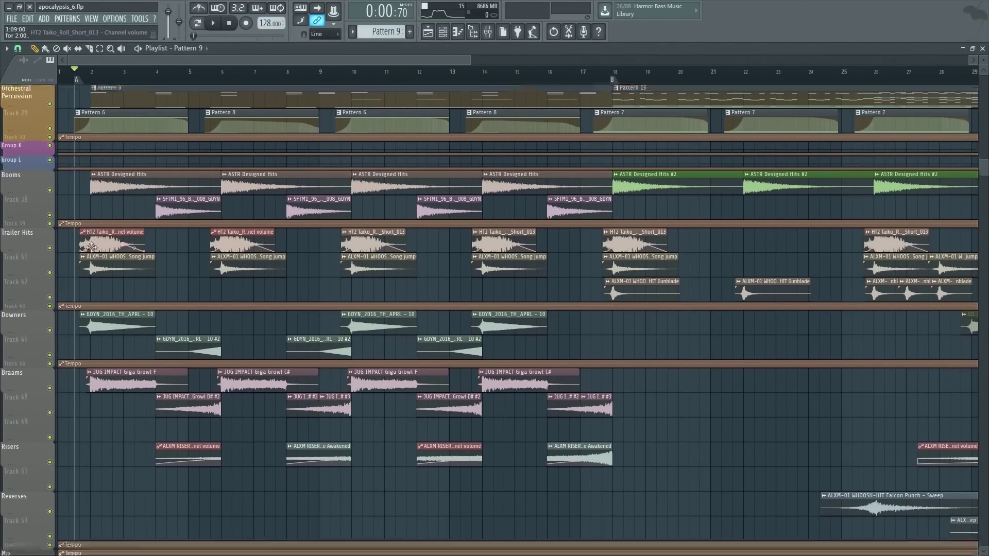
{"action": "scroll", "coordinate": [103, 278], "scroll_direction": "down", "scroll_amount": 6}
{"action": "scroll", "coordinate": [119, 309], "scroll_direction": "up", "scroll_amount": 5}
{"action": "scroll", "coordinate": [123, 318], "scroll_direction": "up", "scroll_amount": 6}
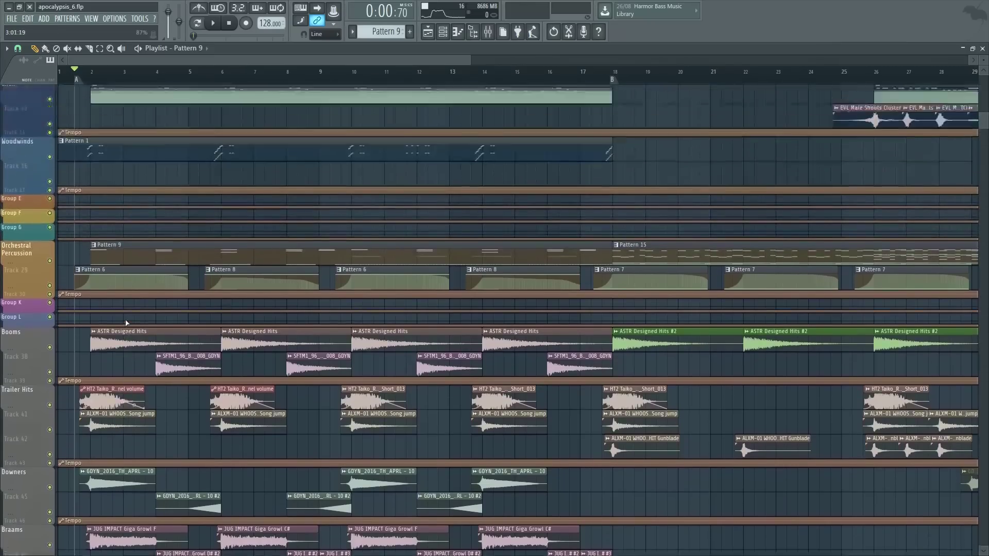
{"action": "scroll", "coordinate": [79, 307], "scroll_direction": "down", "scroll_amount": 4}
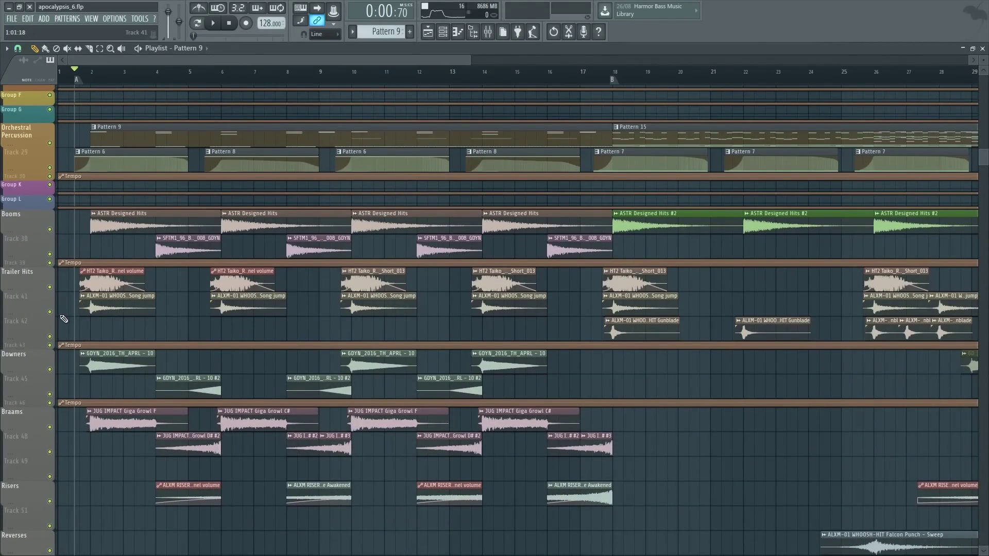
Step: Open the sampler settings of the first Falcon Punch whoosh hit clip on Track 41, and close them
{"action": "scroll", "coordinate": [74, 335], "scroll_direction": "up", "scroll_amount": 2}
{"action": "scroll", "coordinate": [72, 346], "scroll_direction": "up", "scroll_amount": 1}
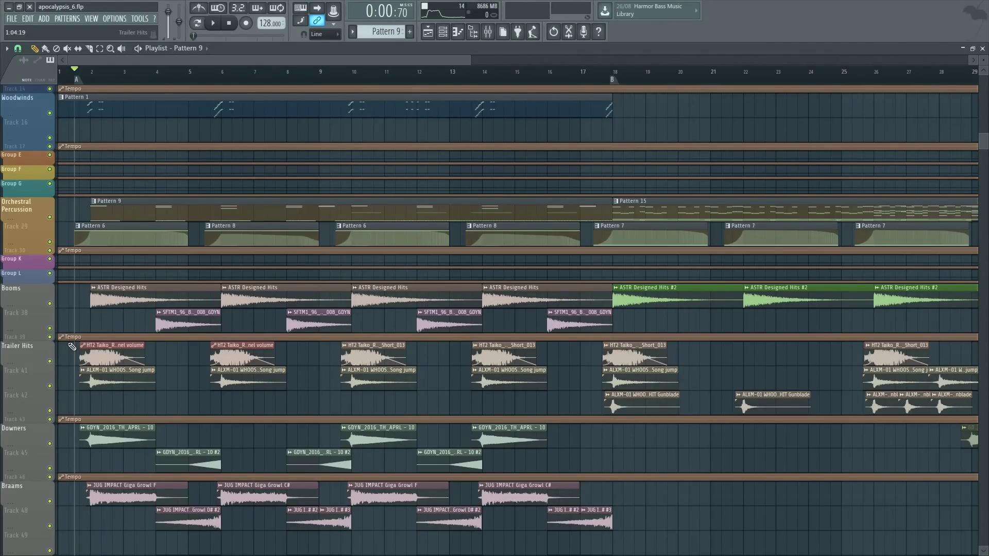
{"action": "double_click", "coordinate": [95, 385]}
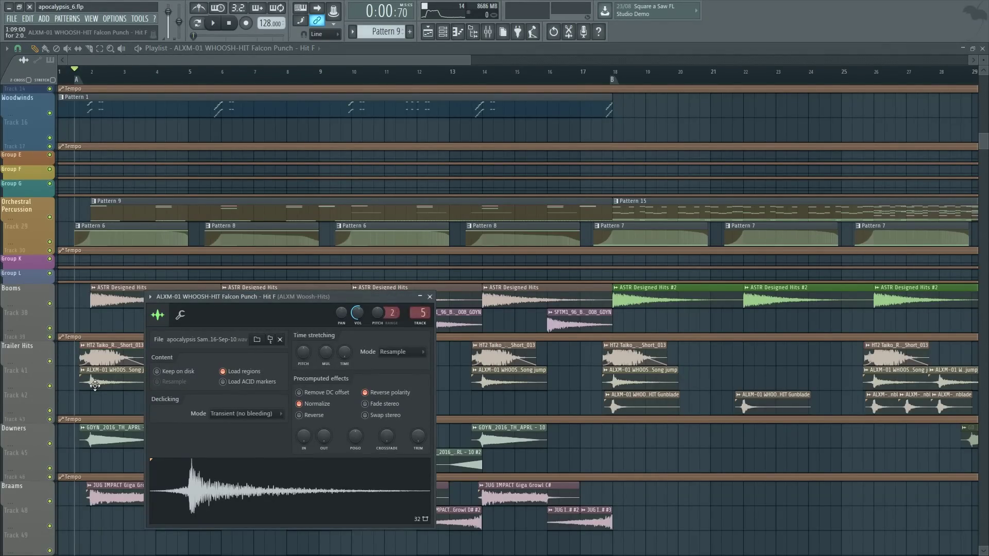
{"action": "key", "text": "Escape"}
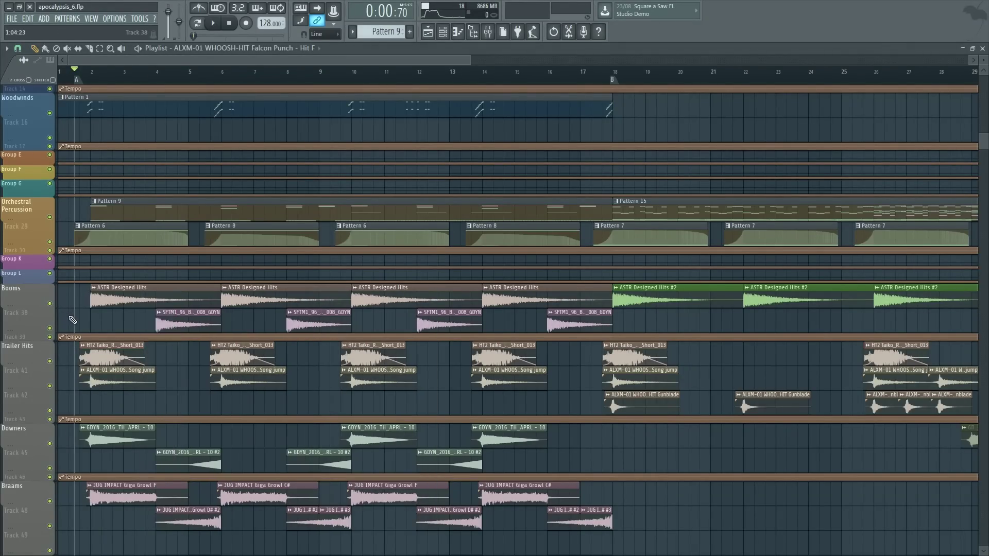
Step: Solo the whoosh hit tracks 41 to 43 of the Trailer Hits group, leaving the Taiko roll track muted
{"action": "scroll", "coordinate": [70, 314], "scroll_direction": "up", "scroll_amount": 10}
{"action": "scroll", "coordinate": [71, 330], "scroll_direction": "down", "scroll_amount": 13}
{"action": "scroll", "coordinate": [71, 334], "scroll_direction": "down", "scroll_amount": 5}
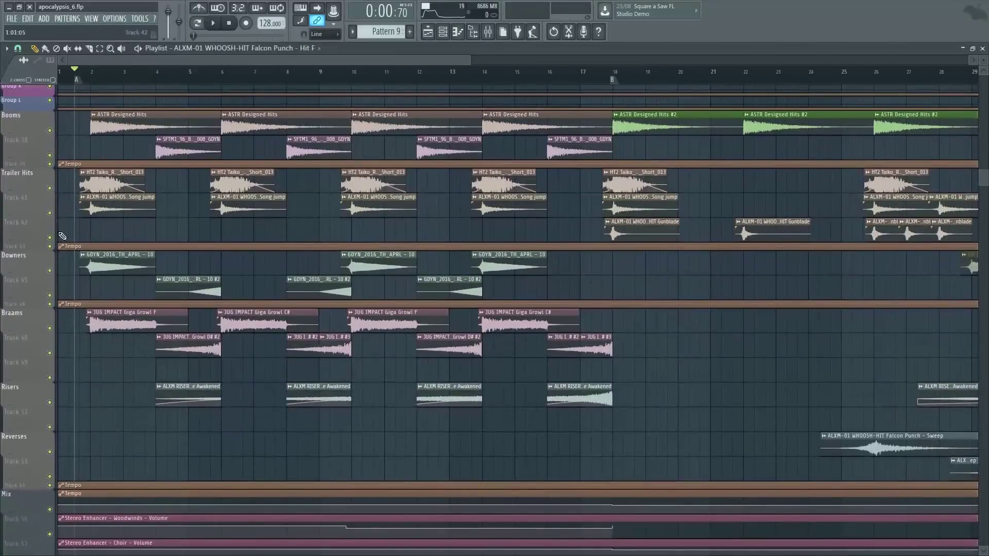
{"action": "right_click", "coordinate": [50, 213]}
{"action": "left_click", "coordinate": [50, 188]}
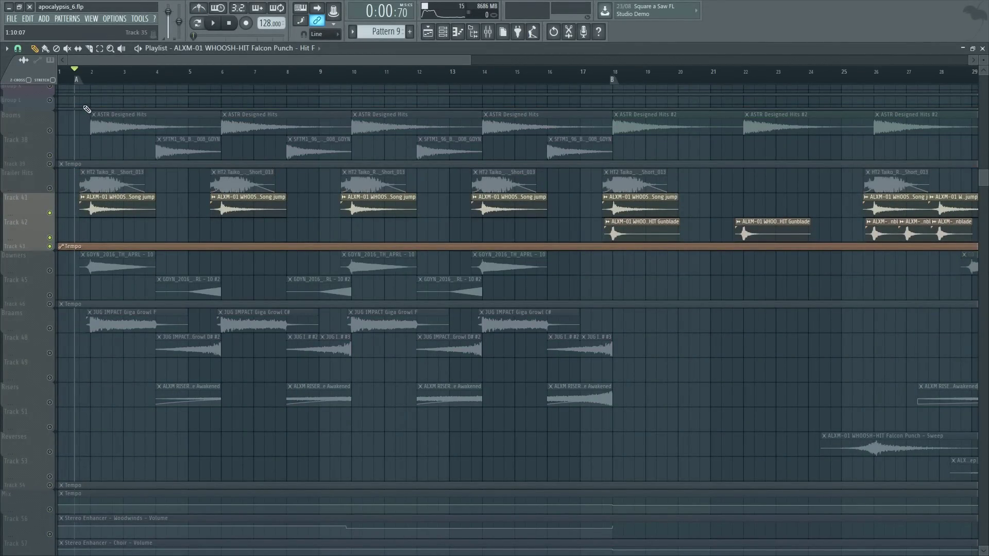
Step: Zoom in on the opening bars and play the first Falcon Punch whoosh hit on its own
{"action": "scroll", "coordinate": [87, 81], "scroll_direction": "up", "scroll_amount": 5}
{"action": "key", "text": "space"}
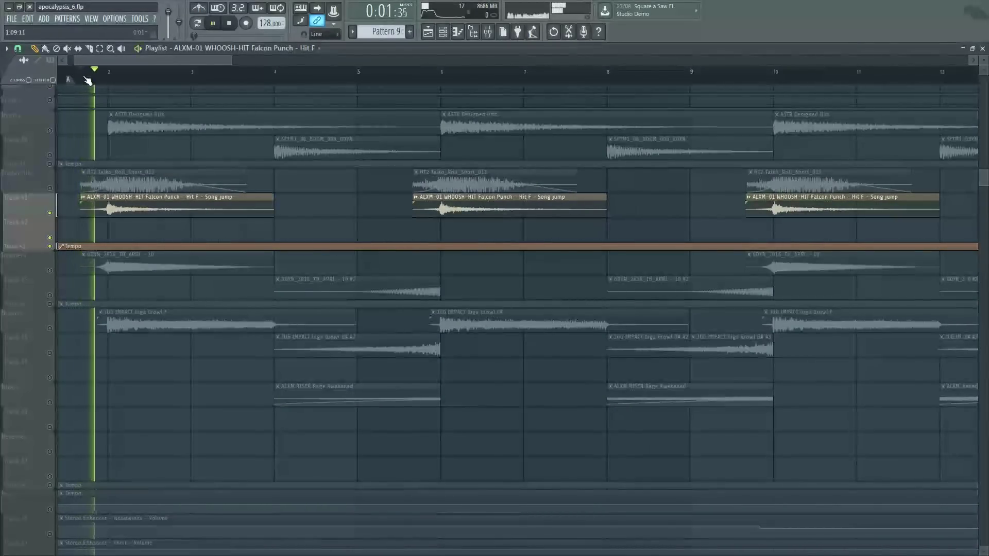
{"action": "key", "text": "space"}
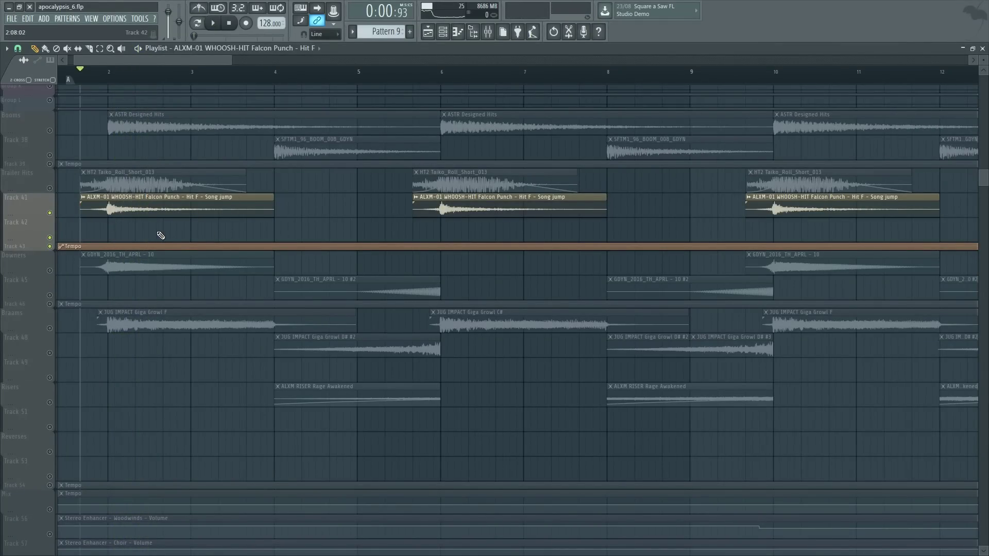
Step: Unmute the Woodwinds, Choir, Brass, Strings and Piano groups alongside the whoosh hit tracks
{"action": "scroll", "coordinate": [160, 235], "scroll_direction": "up", "scroll_amount": 7}
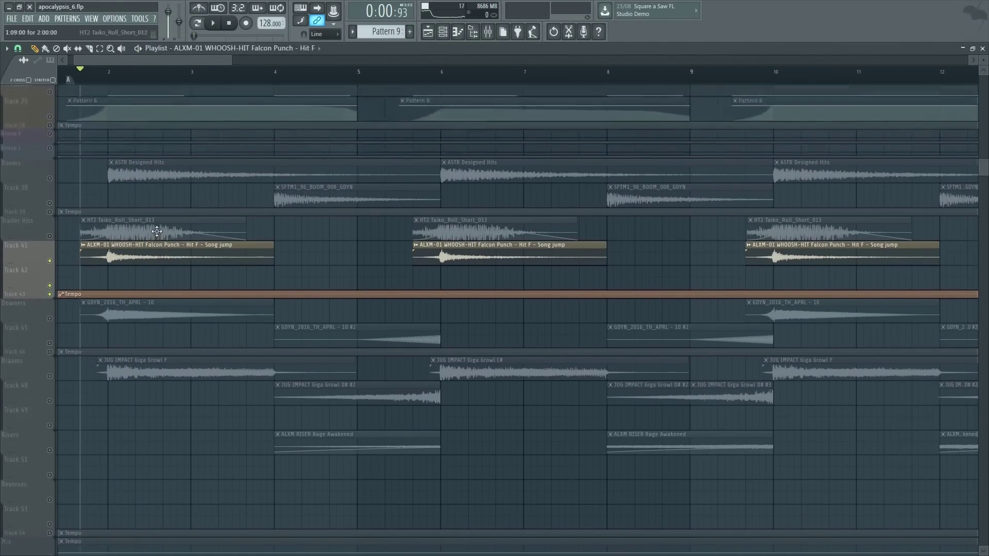
{"action": "scroll", "coordinate": [98, 315], "scroll_direction": "down", "scroll_amount": 7}
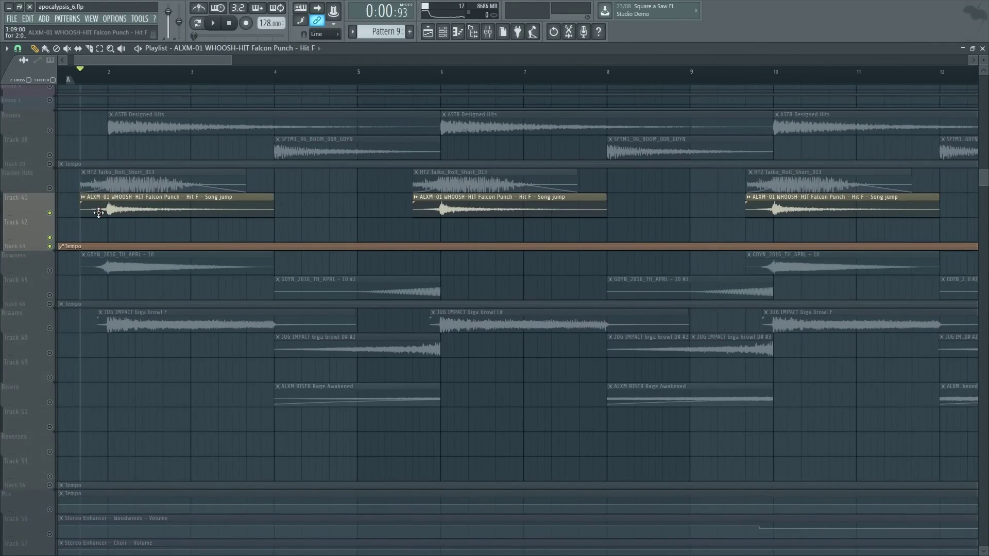
{"action": "scroll", "coordinate": [103, 226], "scroll_direction": "up", "scroll_amount": 18}
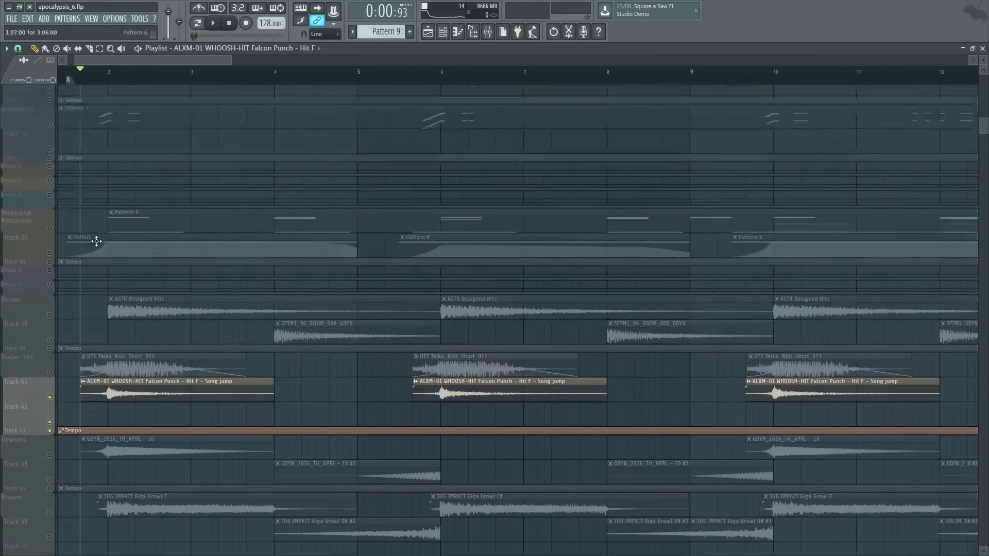
{"action": "left_click_drag", "start_coordinate": [56, 385], "coordinate": [51, 239]}
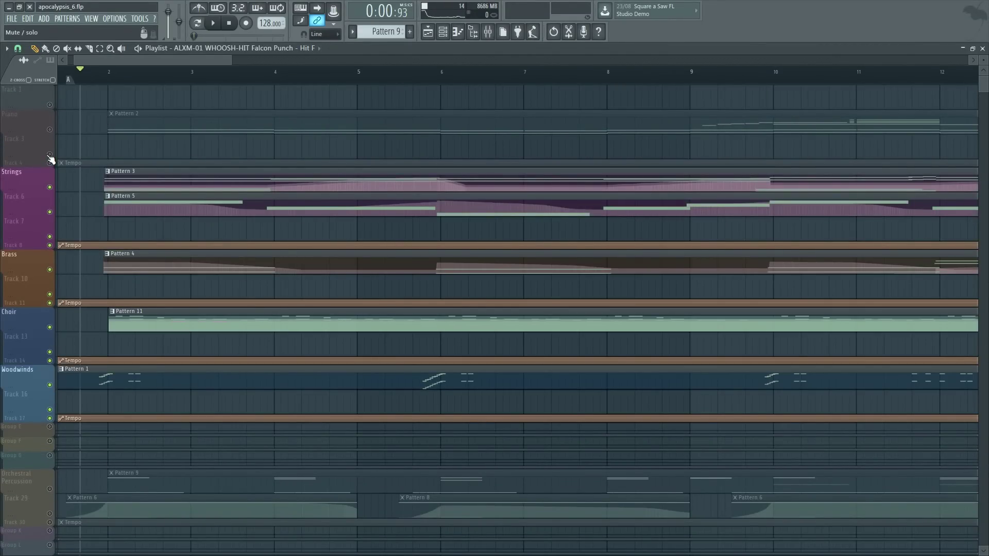
{"action": "left_click_drag", "start_coordinate": [50, 160], "coordinate": [50, 128]}
Step: Play the opening bars with the orchestral groups and the whoosh hits together, and stop playback
{"action": "scroll", "coordinate": [77, 273], "scroll_direction": "down", "scroll_amount": 5}
{"action": "key", "text": "space"}
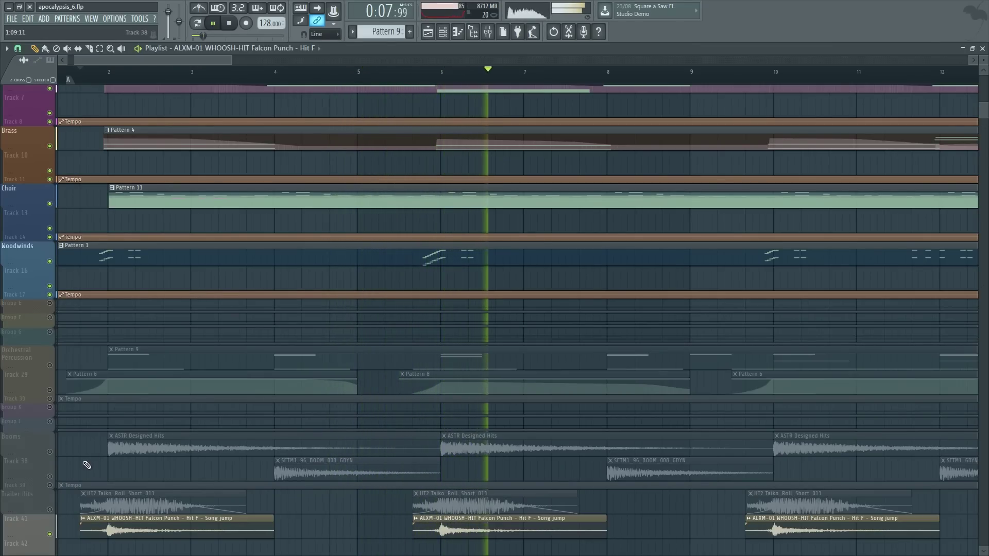
{"action": "scroll", "coordinate": [59, 345], "scroll_direction": "down", "scroll_amount": 4}
{"action": "key", "text": "space"}
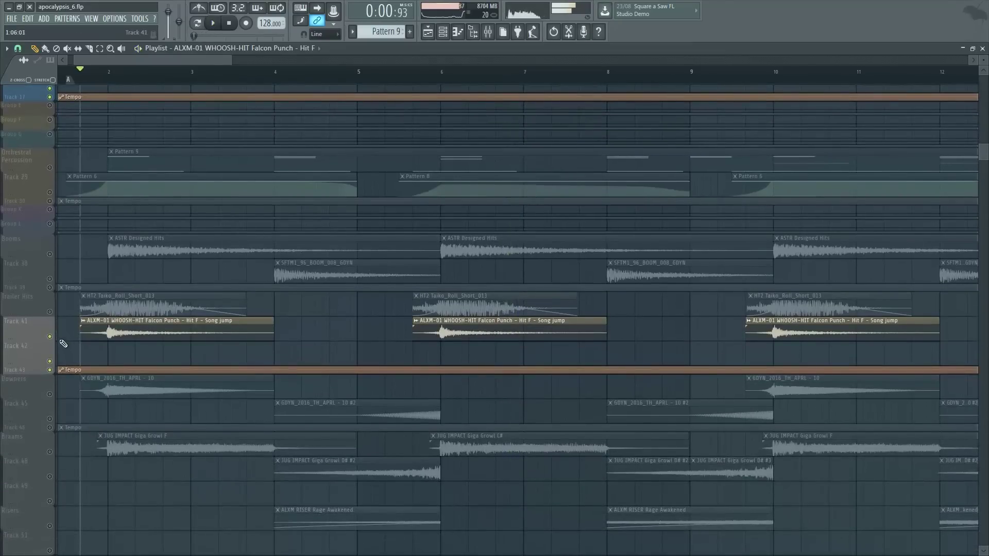
Step: Mute the orchestral groups again and replay the first whoosh hit with only tracks 41 to 43 active
{"action": "left_click", "coordinate": [51, 311]}
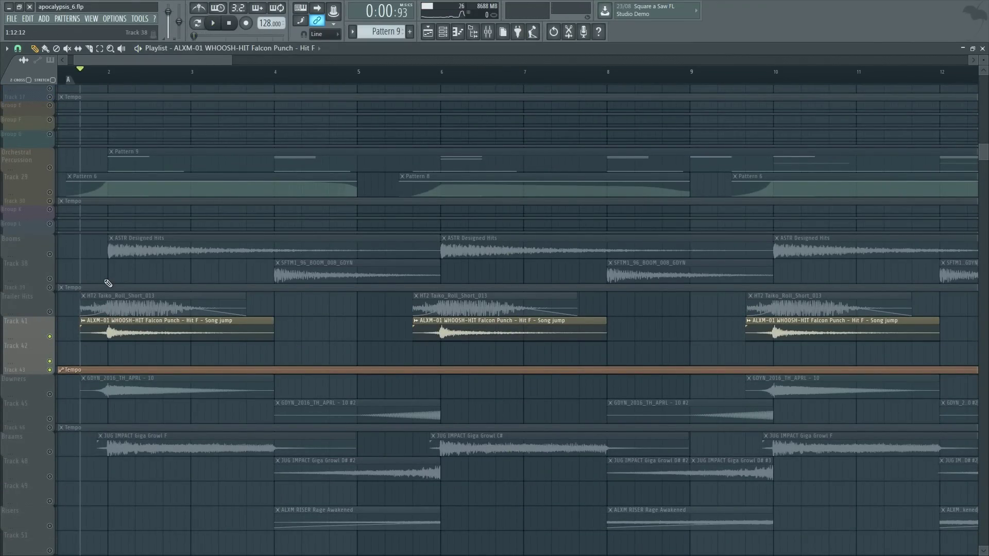
{"action": "key", "text": "space"}
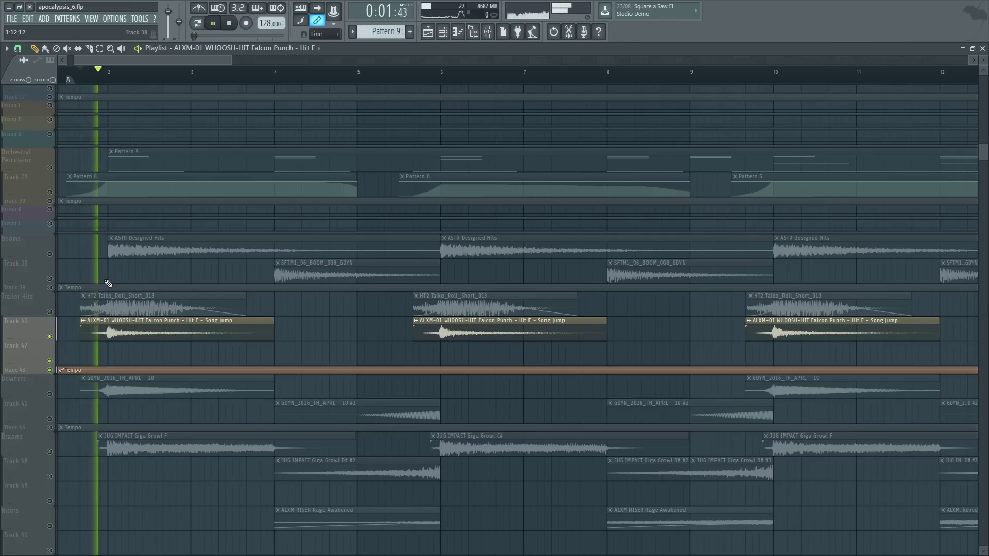
{"action": "key", "text": "space"}
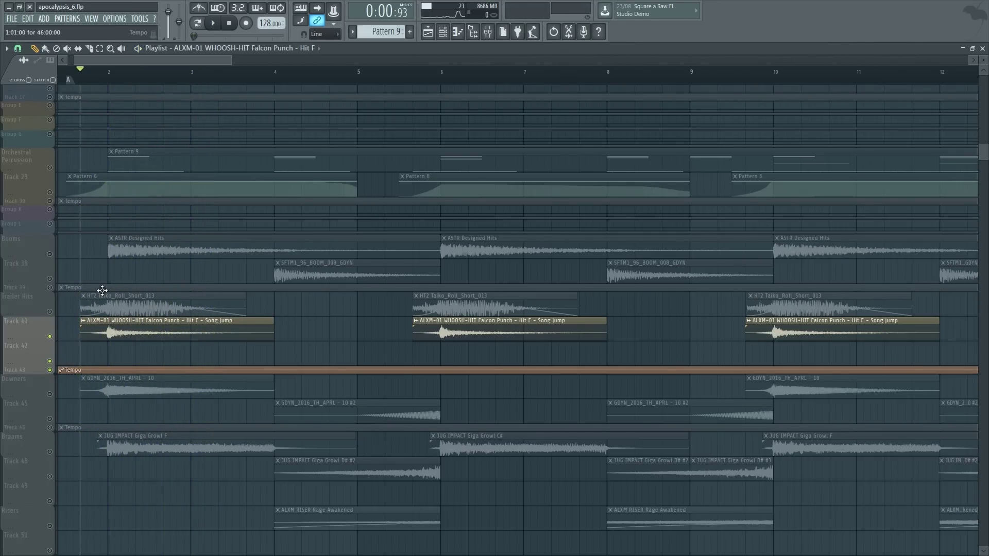
Step: Unmute the Piano, Strings, Brass, Choir and Woodwinds groups while keeping the whoosh hit tracks active
{"action": "scroll", "coordinate": [102, 291], "scroll_direction": "up", "scroll_amount": 10}
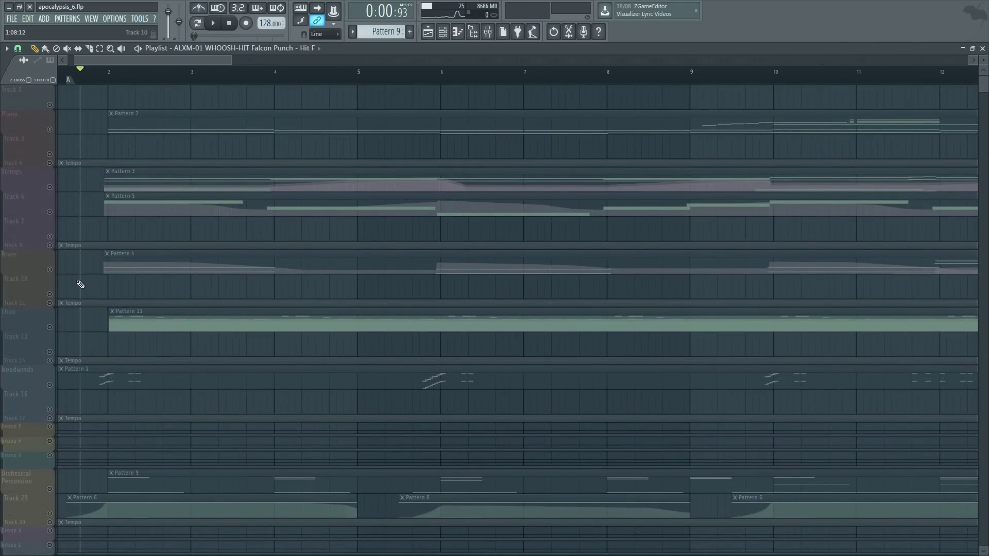
{"action": "left_click", "coordinate": [50, 154]}
{"action": "left_click", "coordinate": [49, 187]}
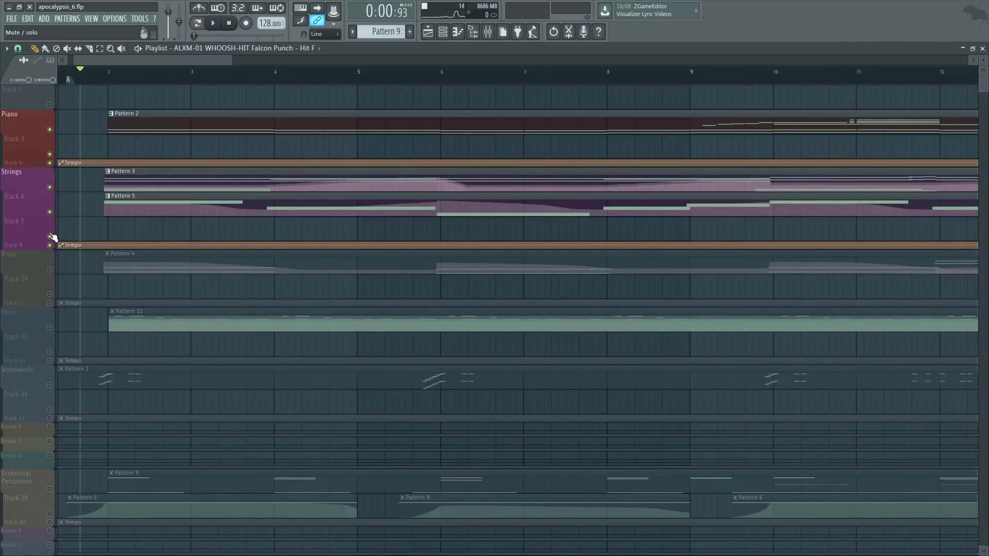
{"action": "scroll", "coordinate": [53, 200], "scroll_direction": "down", "scroll_amount": 2}
{"action": "left_click", "coordinate": [50, 196]}
{"action": "left_click", "coordinate": [49, 253]}
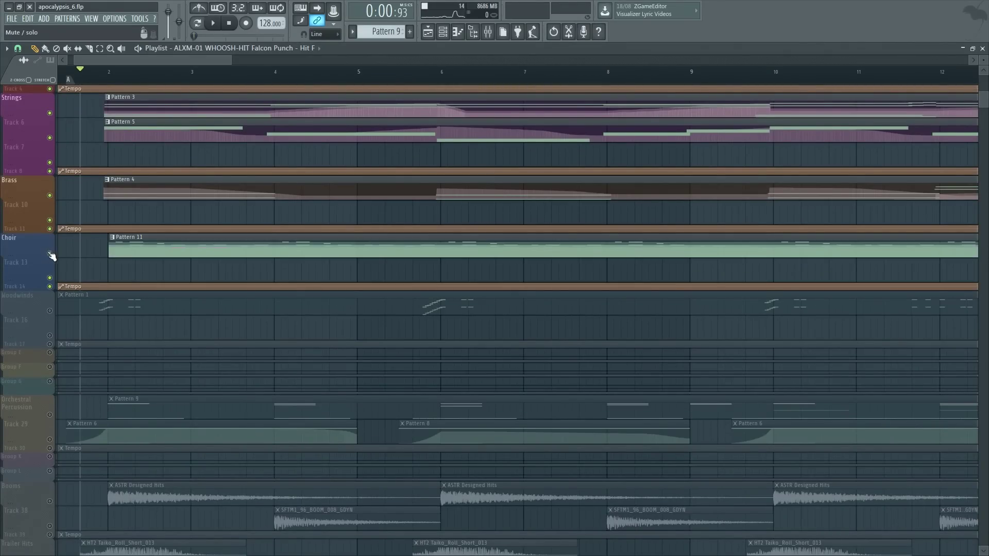
{"action": "scroll", "coordinate": [54, 237], "scroll_direction": "down", "scroll_amount": 3}
{"action": "left_click", "coordinate": [50, 212]}
{"action": "scroll", "coordinate": [62, 206], "scroll_direction": "up", "scroll_amount": 5}
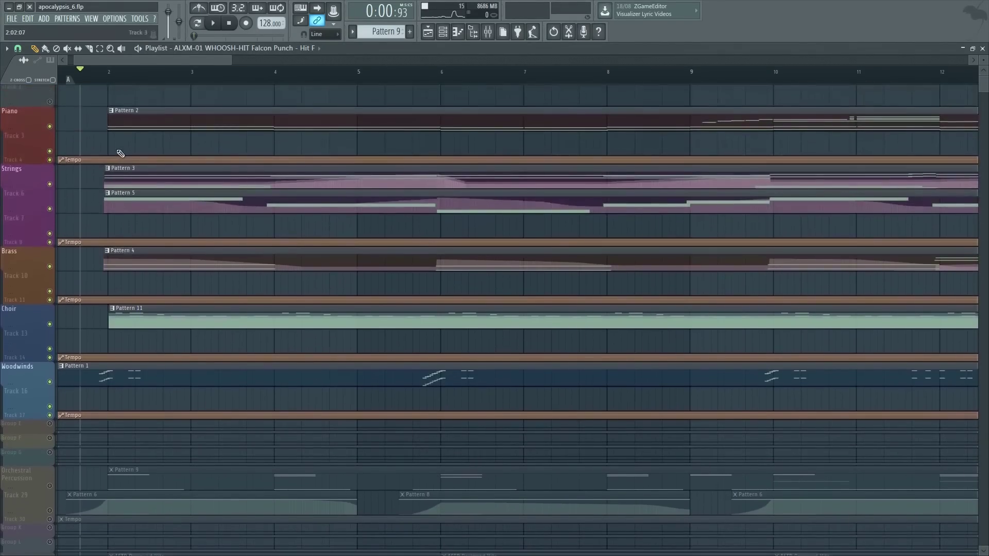
{"action": "scroll", "coordinate": [137, 254], "scroll_direction": "down", "scroll_amount": 12}
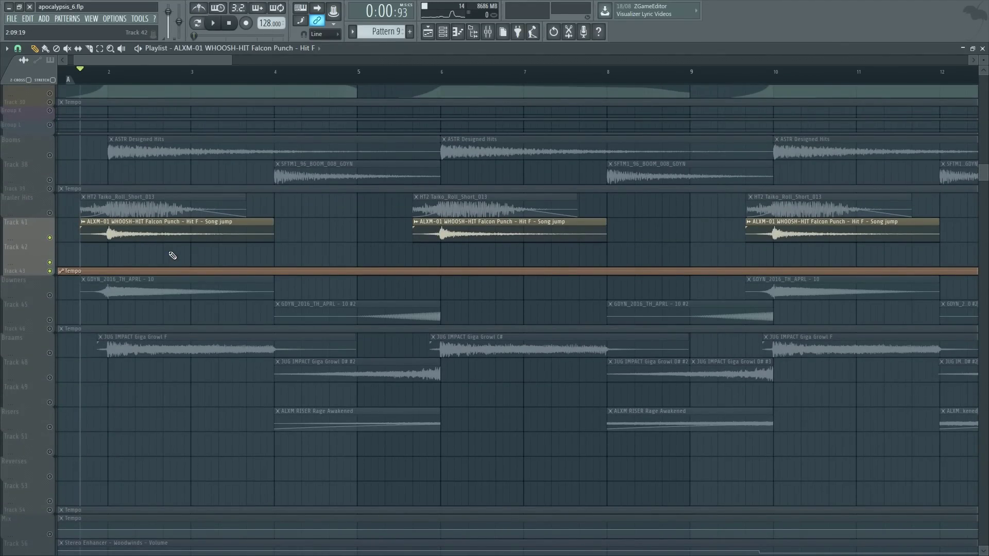
Step: Open the Voxengo SPAN analyzer from the Master mixer track's effects and close the mixer, leaving the spectrum window open
{"action": "scroll", "coordinate": [173, 256], "scroll_direction": "up", "scroll_amount": 2}
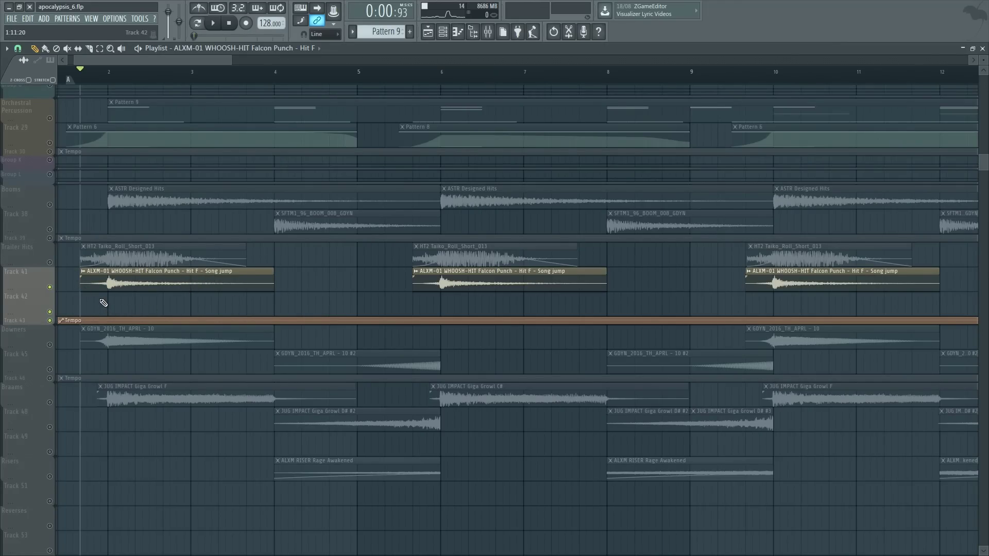
{"action": "key", "text": "F9"}
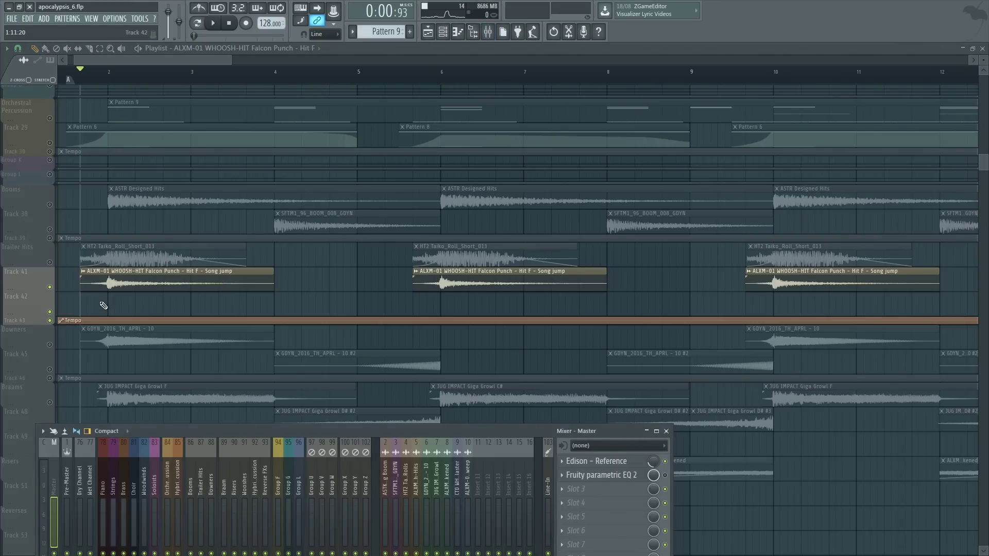
{"action": "left_click_drag", "start_coordinate": [223, 437], "coordinate": [291, 314]}
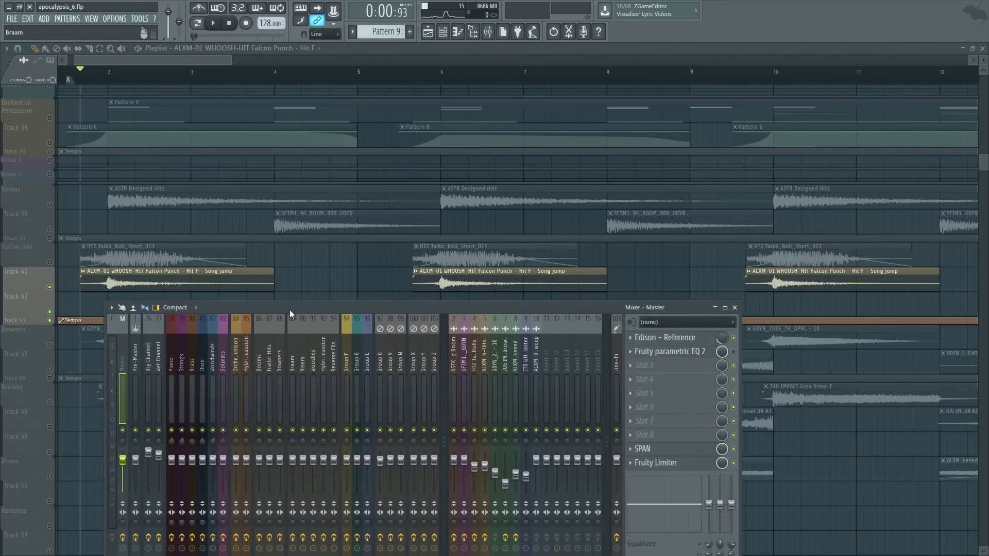
{"action": "left_click", "coordinate": [644, 449]}
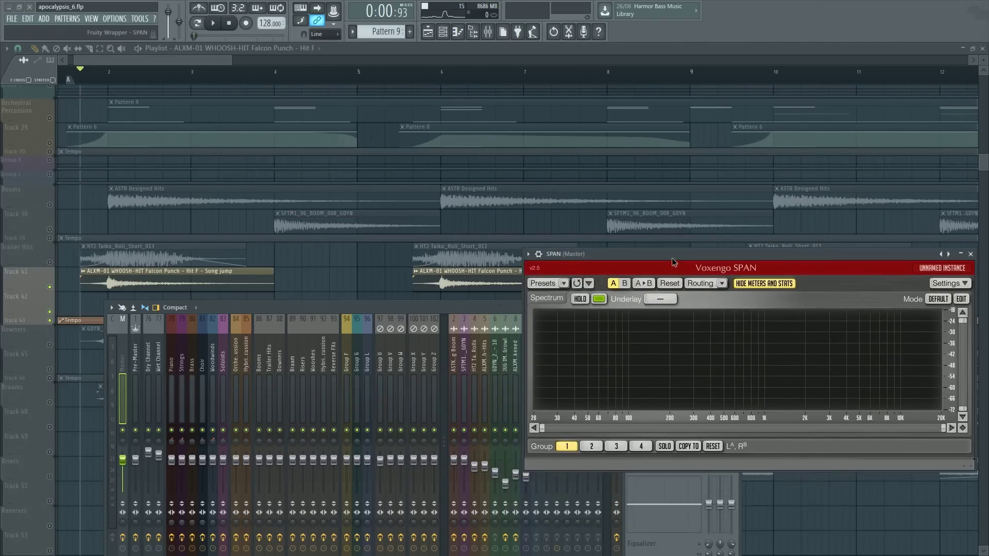
{"action": "left_click_drag", "start_coordinate": [477, 302], "coordinate": [371, 466]}
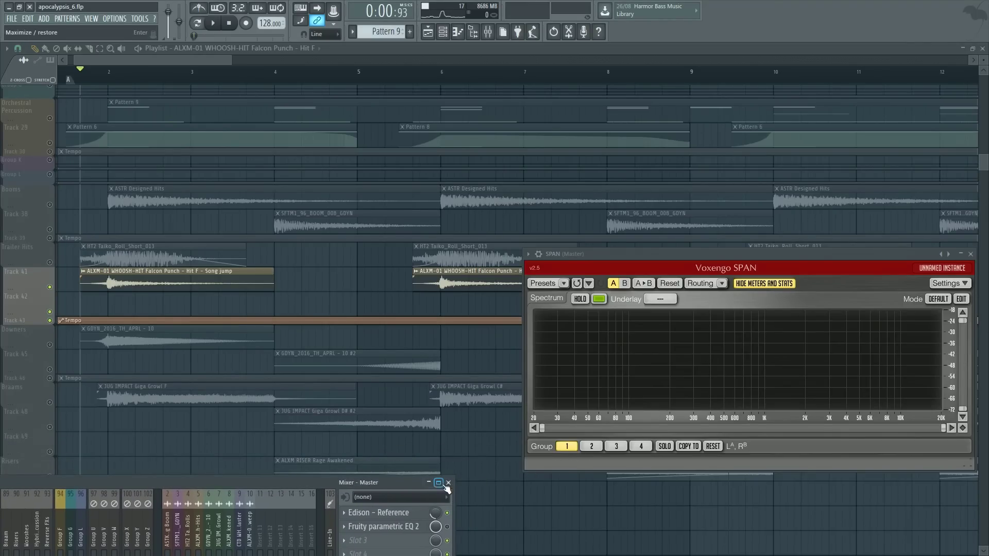
{"action": "left_click", "coordinate": [453, 482]}
Step: Open the channel settings of the first whoosh hit clip, copy its volume value, and raise the volume to about 68%
{"action": "scroll", "coordinate": [143, 261], "scroll_direction": "down", "scroll_amount": 2}
{"action": "double_click", "coordinate": [126, 236]}
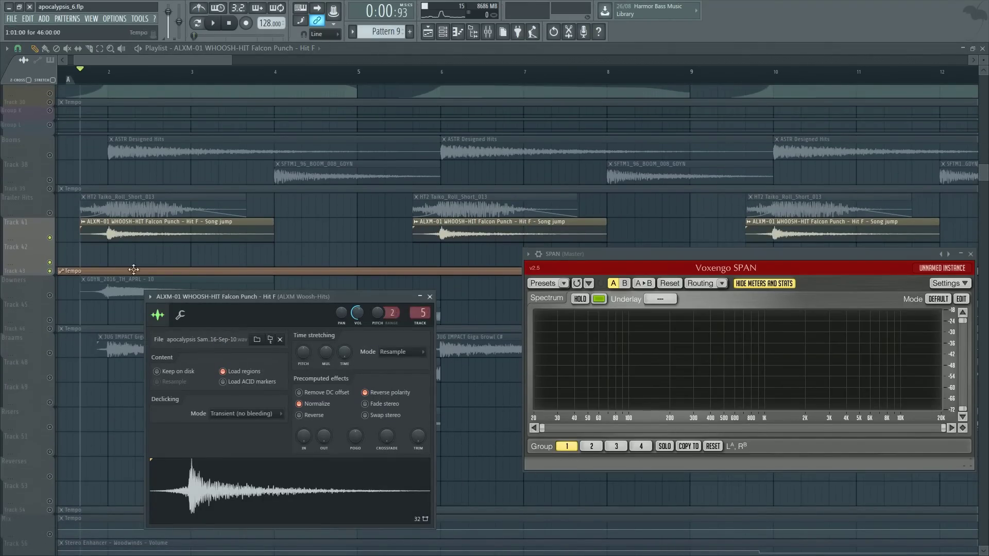
{"action": "right_click", "coordinate": [357, 313]}
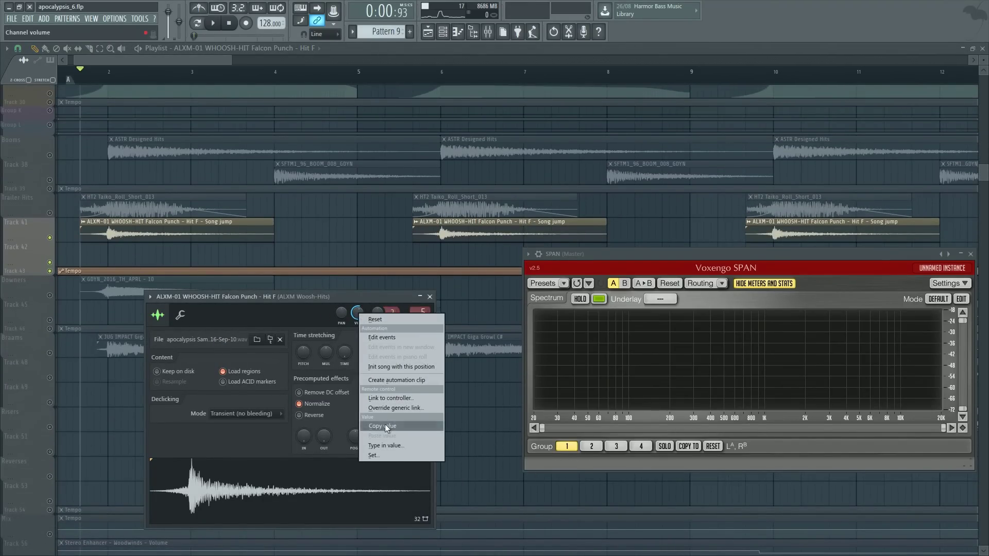
{"action": "left_click", "coordinate": [401, 425]}
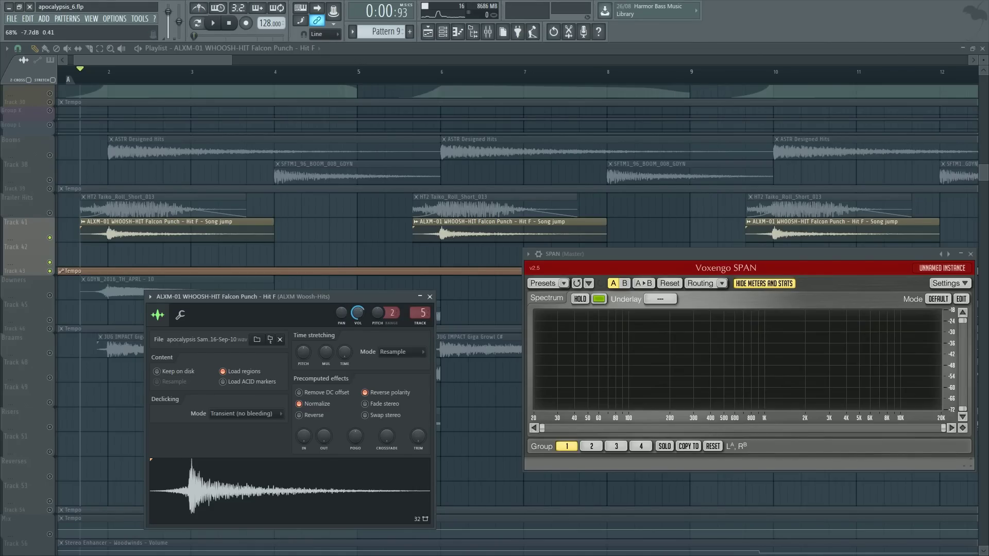
Step: Play the opening bars with the orchestral groups and the louder whoosh hit, and stop playback
{"action": "scroll", "coordinate": [248, 221], "scroll_direction": "up", "scroll_amount": 10}
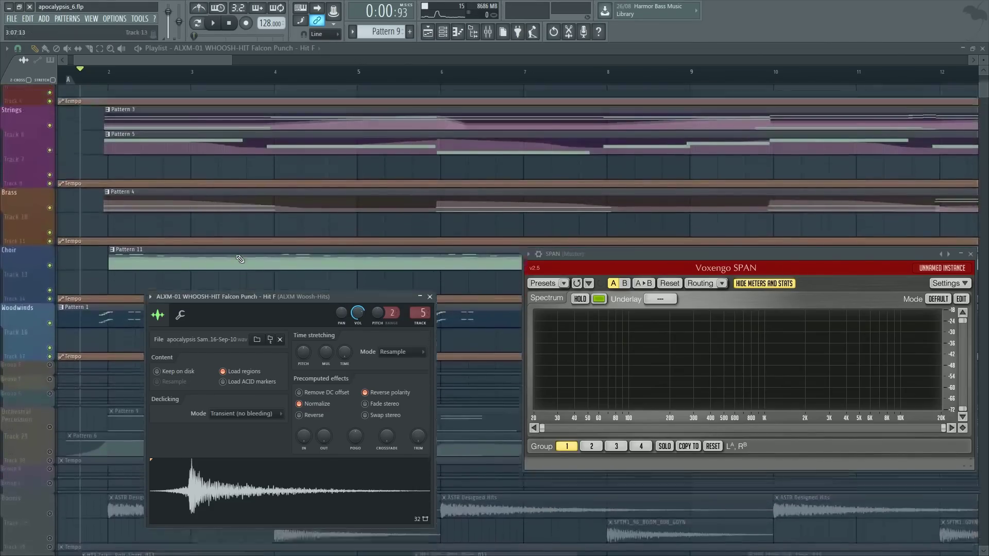
{"action": "key", "text": "space"}
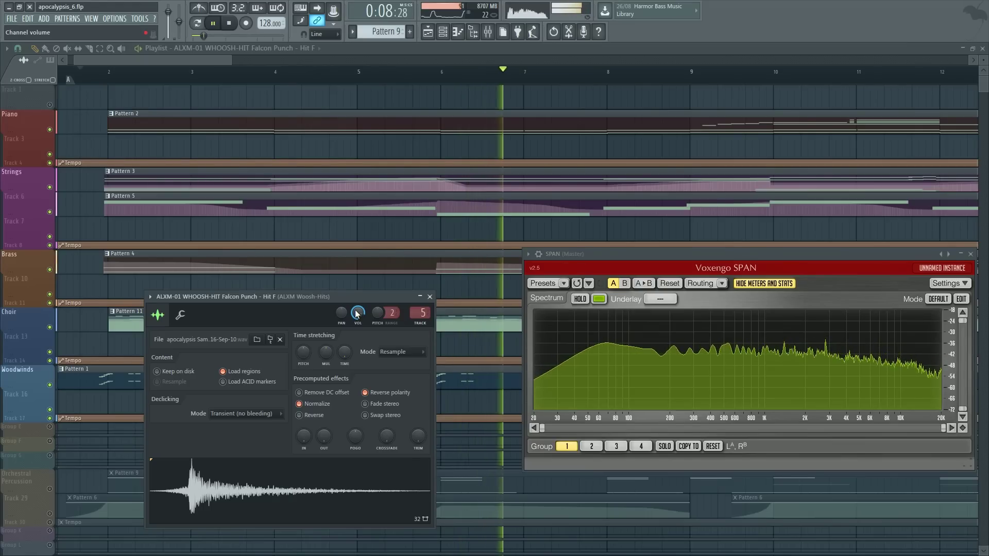
{"action": "key", "text": "space"}
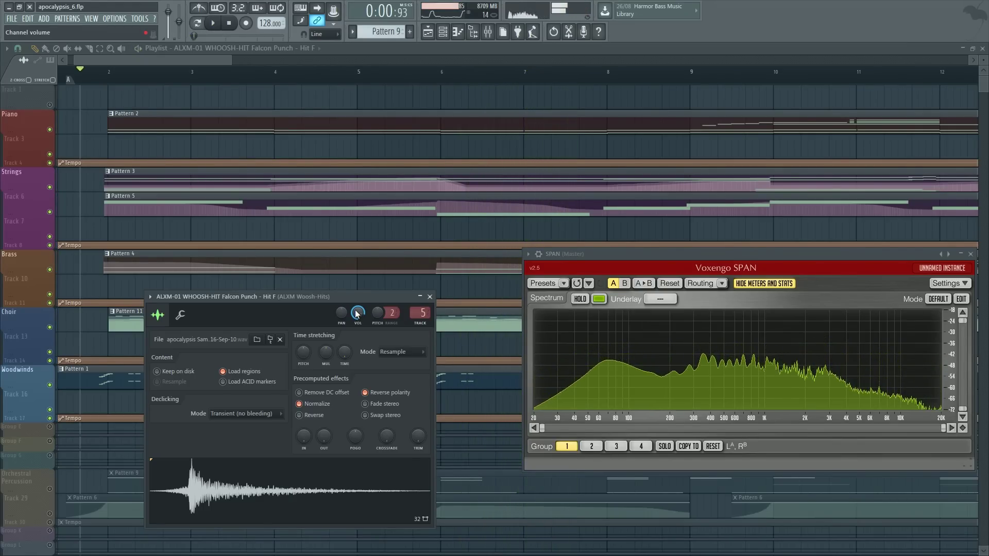
Step: Lower the whoosh hit's channel volume to 55% and close its channel settings
{"action": "left_click_drag", "start_coordinate": [357, 315], "coordinate": [357, 312]}
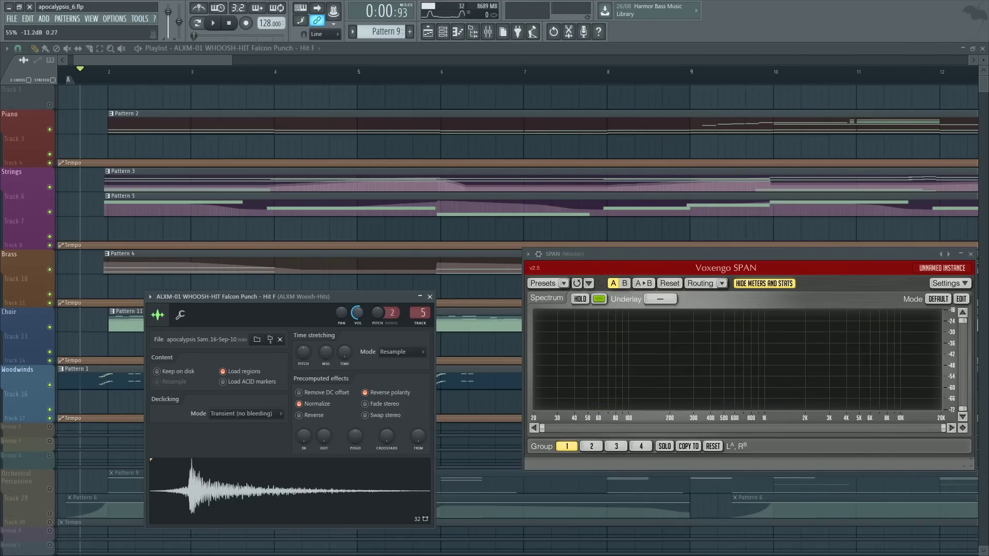
{"action": "key", "text": "Escape"}
Step: Mute the orchestral groups again, leaving only tracks 41 to 43 active
{"action": "scroll", "coordinate": [83, 224], "scroll_direction": "down", "scroll_amount": 15}
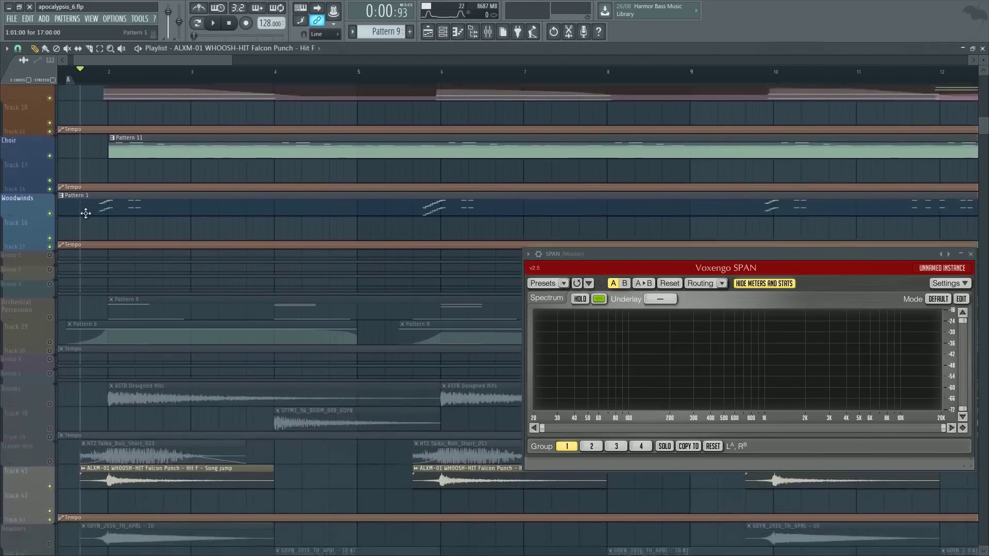
{"action": "scroll", "coordinate": [86, 230], "scroll_direction": "up", "scroll_amount": 1}
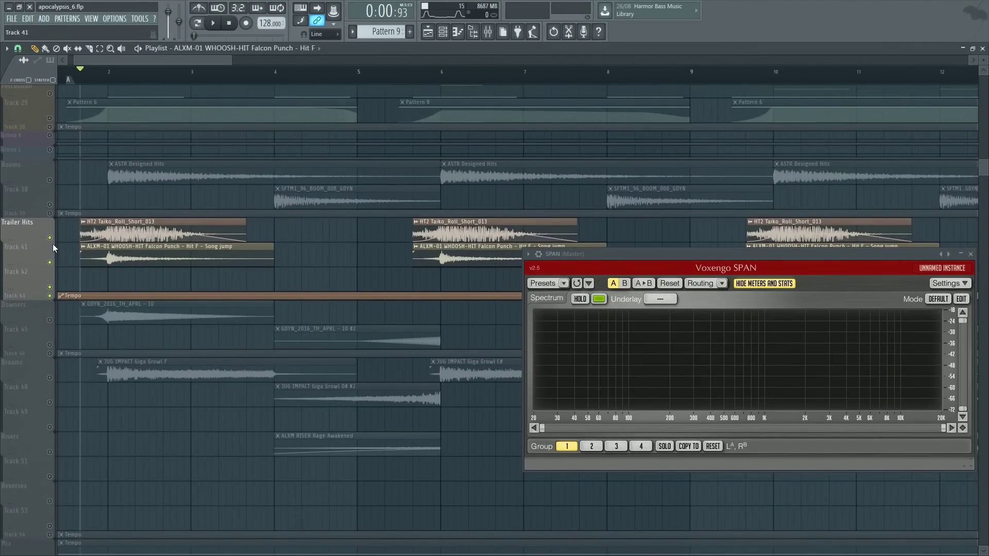
{"action": "scroll", "coordinate": [90, 242], "scroll_direction": "up", "scroll_amount": 6}
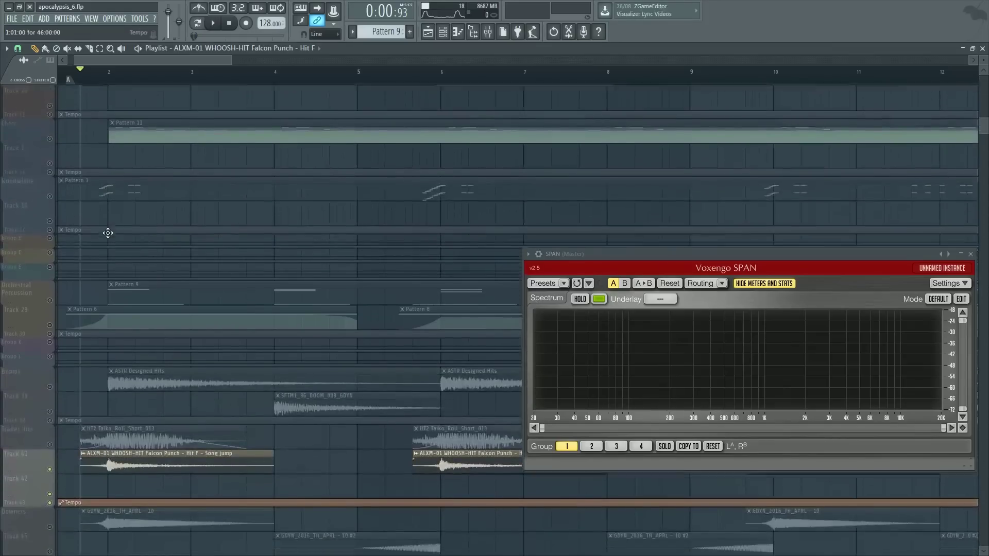
Step: Examine how the whoosh hits line up with the orchestral, boom, downer and braam tracks, moving the SPAN window aside
{"action": "scroll", "coordinate": [108, 233], "scroll_direction": "down", "scroll_amount": 5}
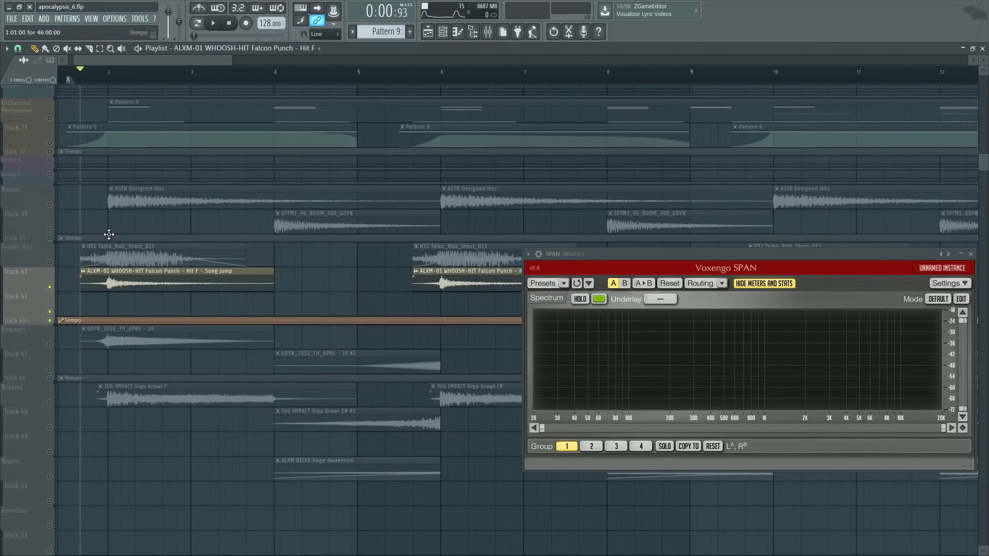
{"action": "scroll", "coordinate": [126, 265], "scroll_direction": "down", "scroll_amount": 2}
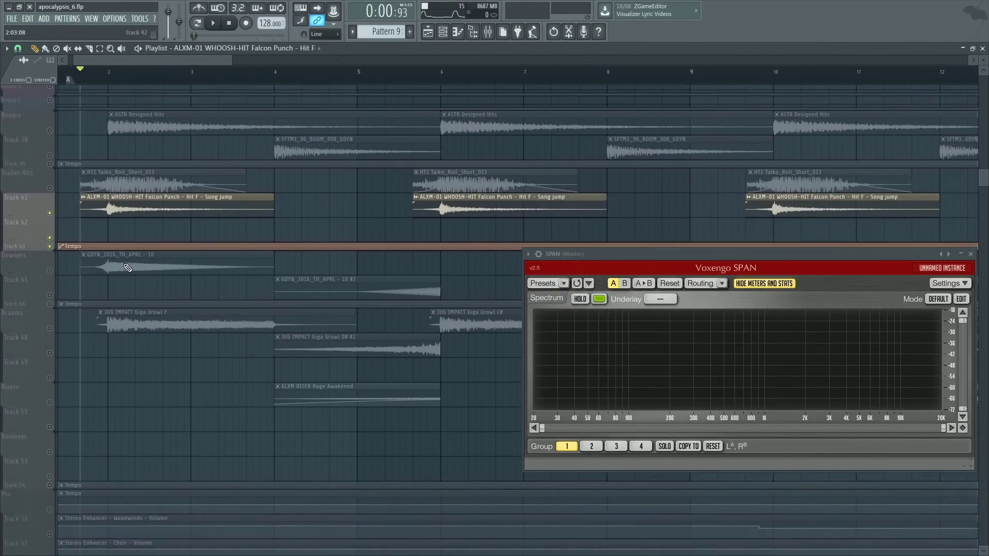
{"action": "scroll", "coordinate": [116, 288], "scroll_direction": "up", "scroll_amount": 2}
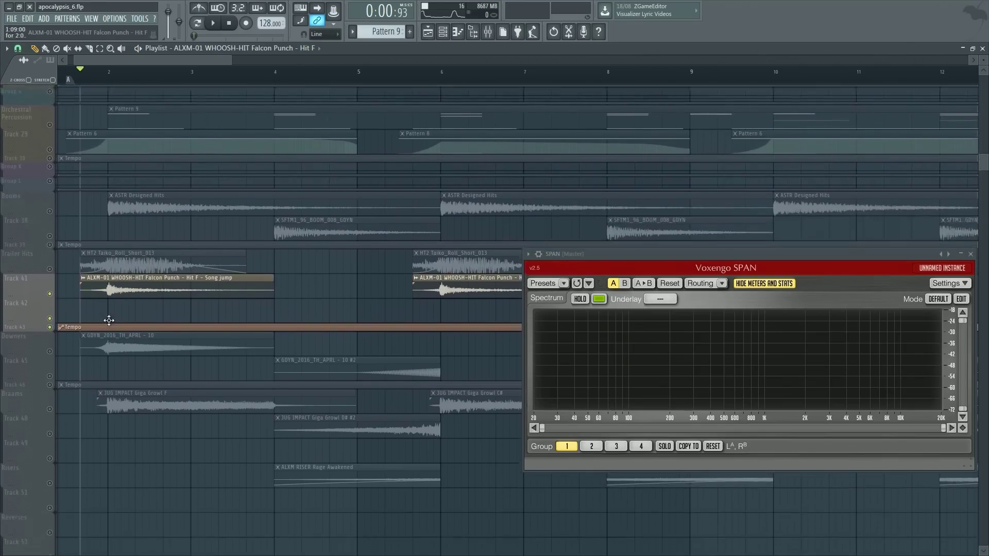
{"action": "scroll", "coordinate": [118, 307], "scroll_direction": "up", "scroll_amount": 7}
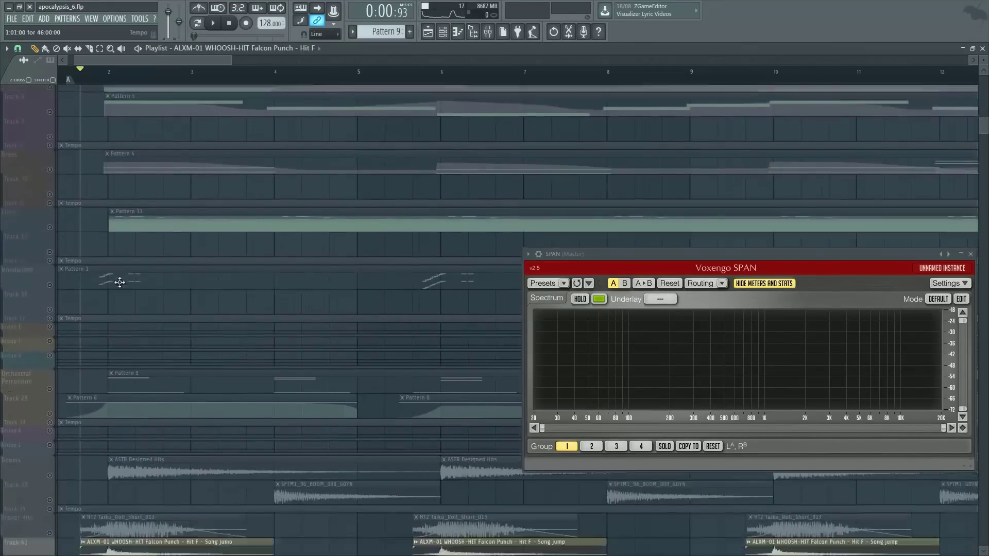
{"action": "scroll", "coordinate": [119, 283], "scroll_direction": "down", "scroll_amount": 7}
{"action": "scroll", "coordinate": [121, 283], "scroll_direction": "up", "scroll_amount": 4}
{"action": "scroll", "coordinate": [122, 283], "scroll_direction": "down", "scroll_amount": 4}
{"action": "left_click_drag", "start_coordinate": [668, 255], "coordinate": [611, 268]}
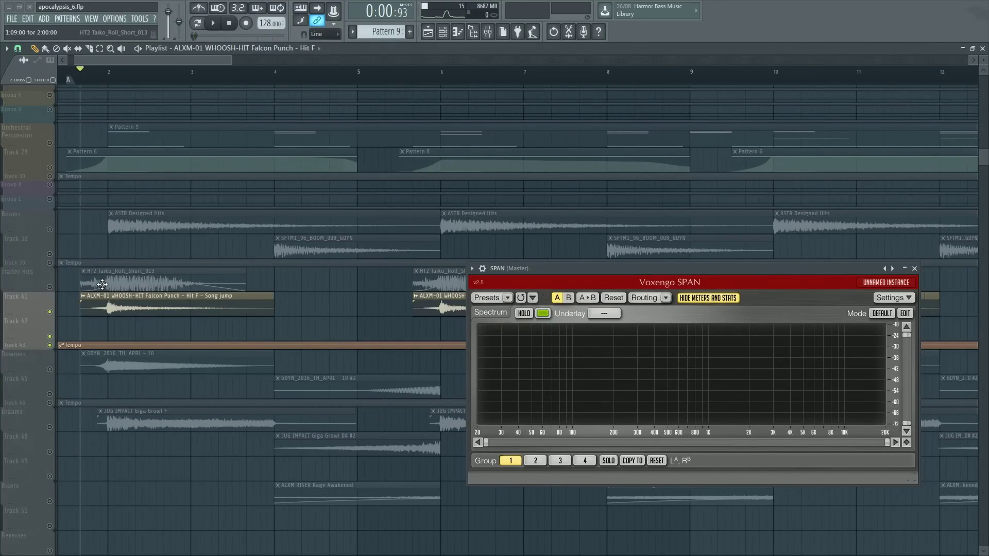
{"action": "scroll", "coordinate": [102, 285], "scroll_direction": "down", "scroll_amount": 3}
{"action": "scroll", "coordinate": [67, 312], "scroll_direction": "up", "scroll_amount": 9}
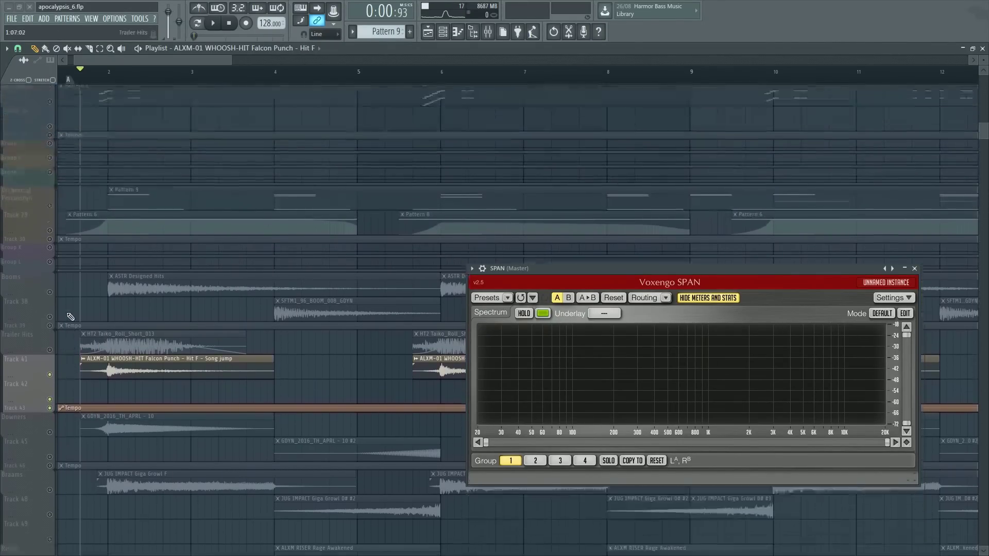
{"action": "scroll", "coordinate": [67, 313], "scroll_direction": "down", "scroll_amount": 8}
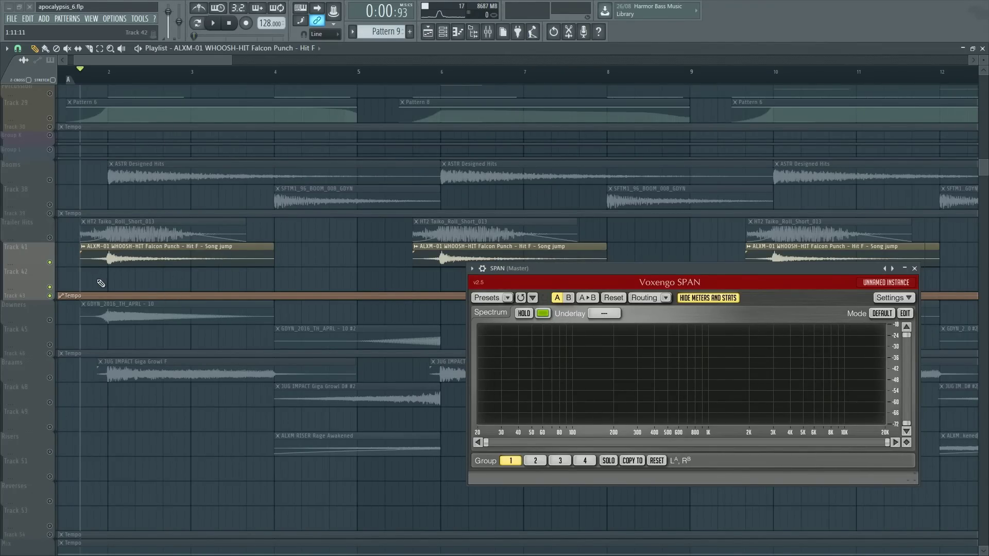
Step: Open the first whoosh hit's channel settings to show its waveform, play the hit on its own, and close the settings
{"action": "double_click", "coordinate": [90, 255]}
{"action": "left_click_drag", "start_coordinate": [274, 300], "coordinate": [265, 274]}
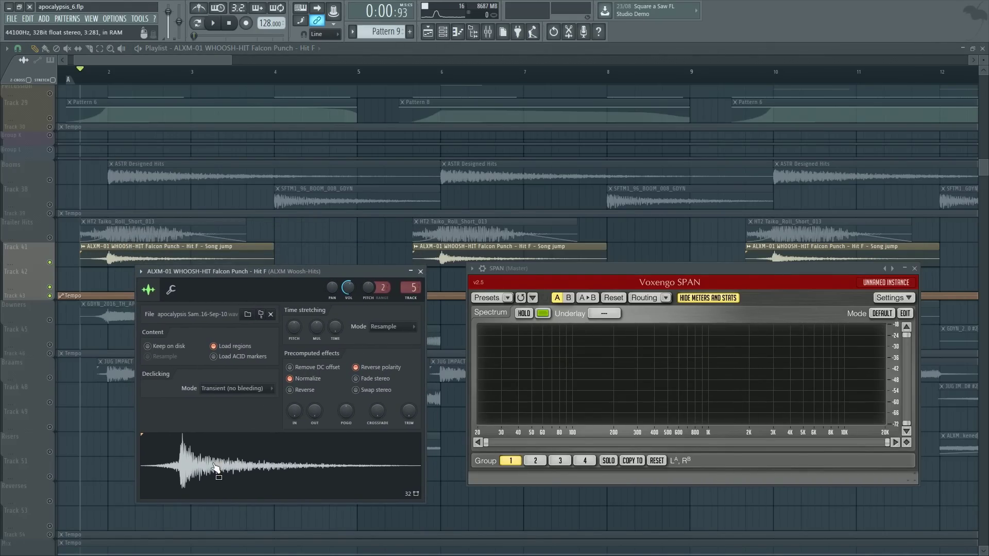
{"action": "key", "text": "space"}
{"action": "key", "text": "space"}
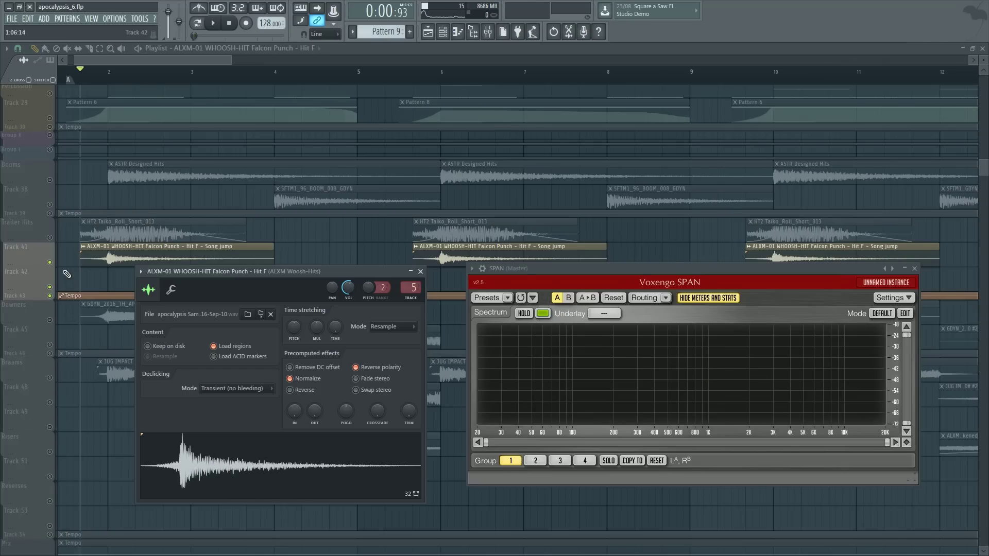
{"action": "left_click", "coordinate": [76, 309]}
{"action": "scroll", "coordinate": [79, 308], "scroll_direction": "down", "scroll_amount": 1}
{"action": "scroll", "coordinate": [79, 308], "scroll_direction": "down", "scroll_amount": 1}
{"action": "left_click", "coordinate": [96, 226]}
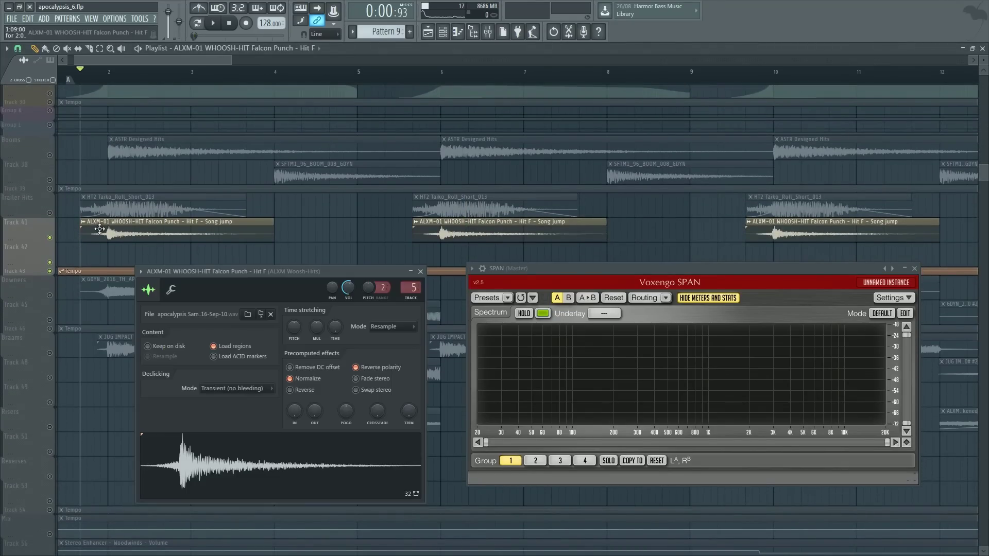
{"action": "left_click", "coordinate": [67, 226]}
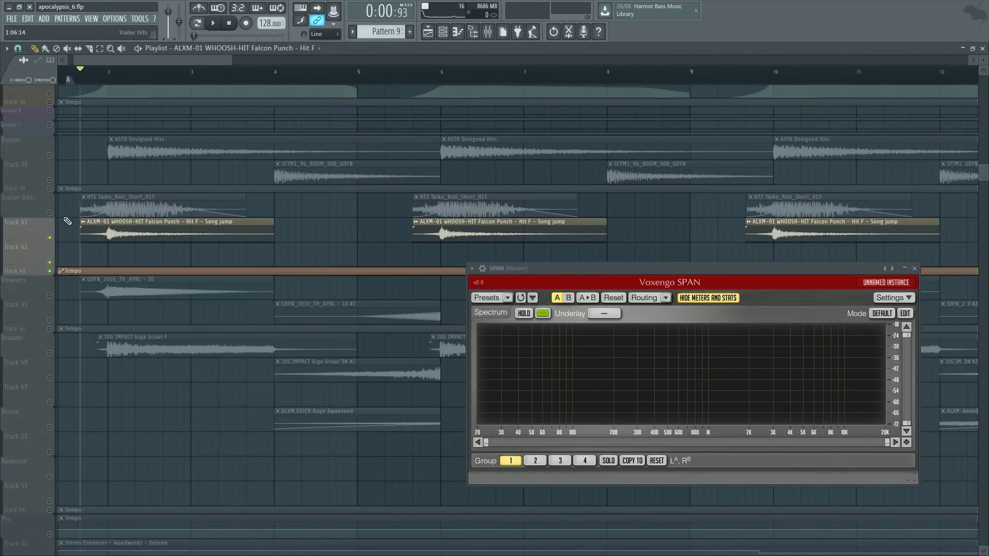
Step: Activate the Trailer Hits track with HT2 Taiko_Roll_Short_013, mute track 41, and play the taiko roll on its own
{"action": "left_click", "coordinate": [20, 204]}
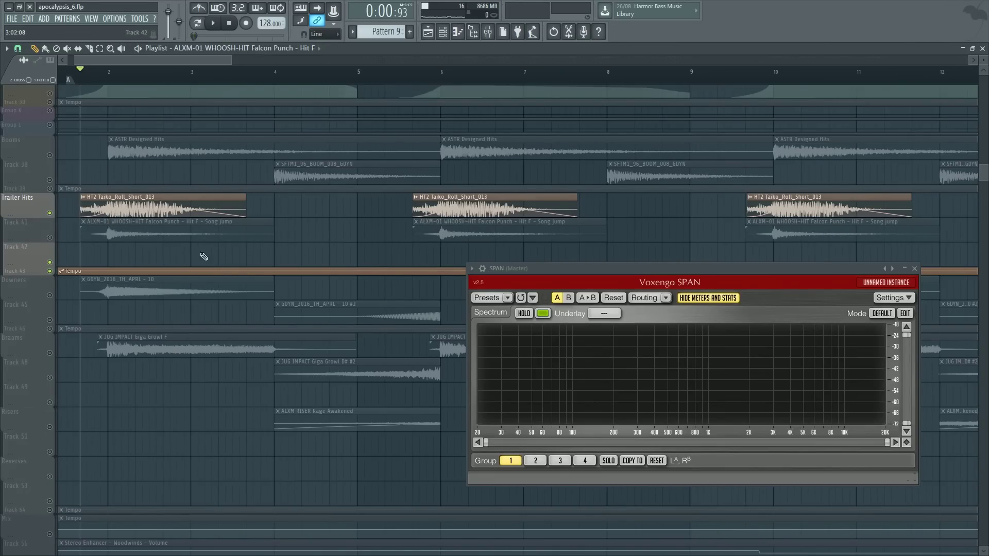
{"action": "key", "text": "space"}
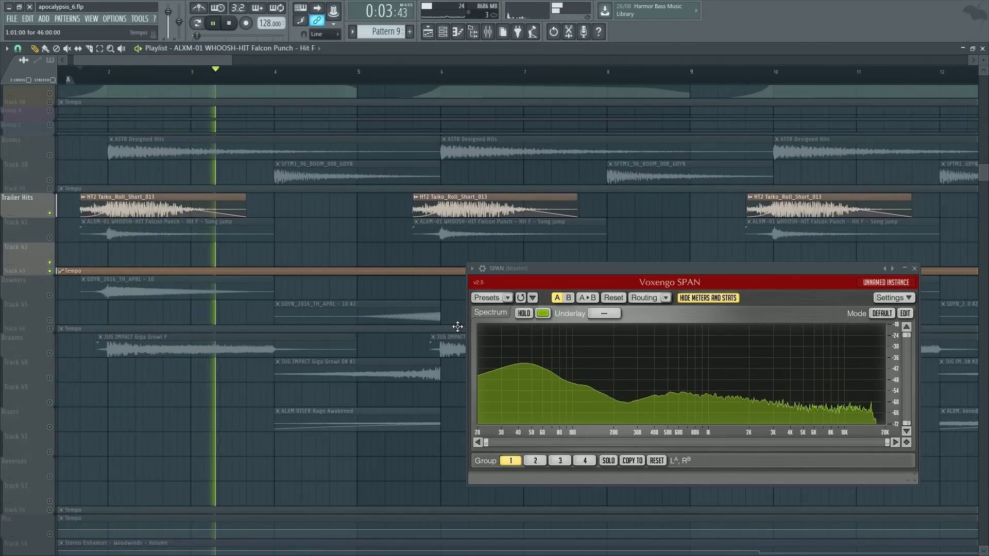
{"action": "key", "text": "space"}
Step: Unmute track 41, view the whoosh hit's waveform in its channel settings, and play the taiko roll and whoosh hit together
{"action": "left_click", "coordinate": [49, 238]}
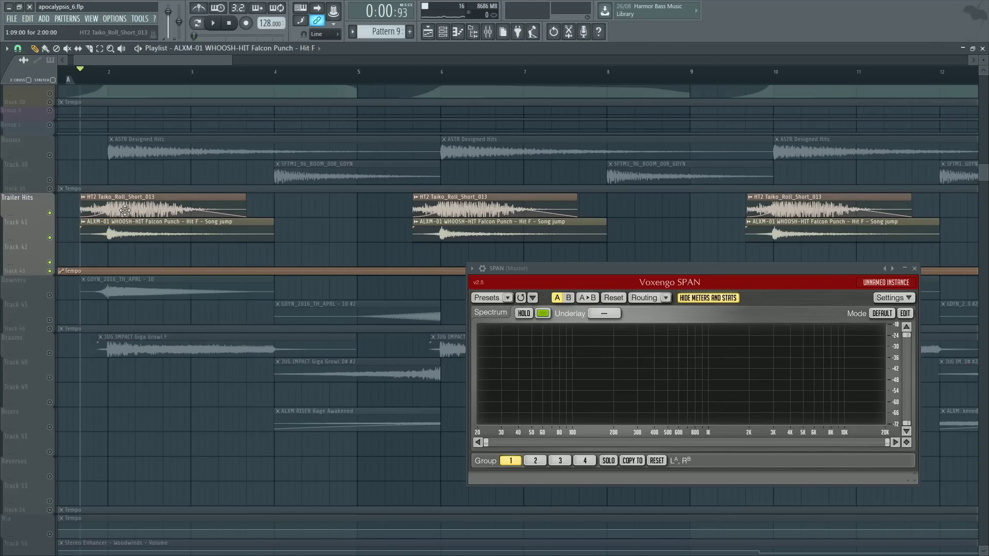
{"action": "double_click", "coordinate": [129, 233]}
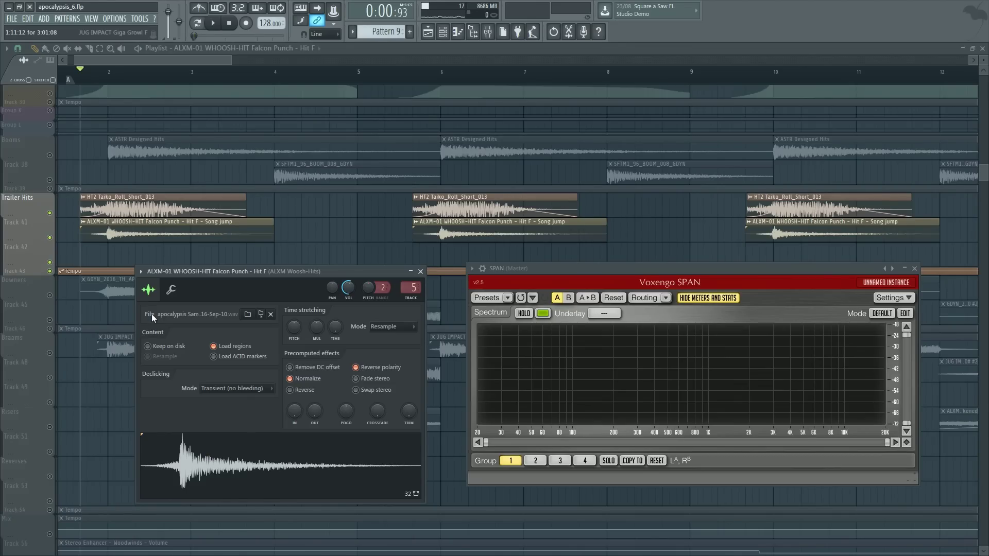
{"action": "left_click", "coordinate": [93, 260]}
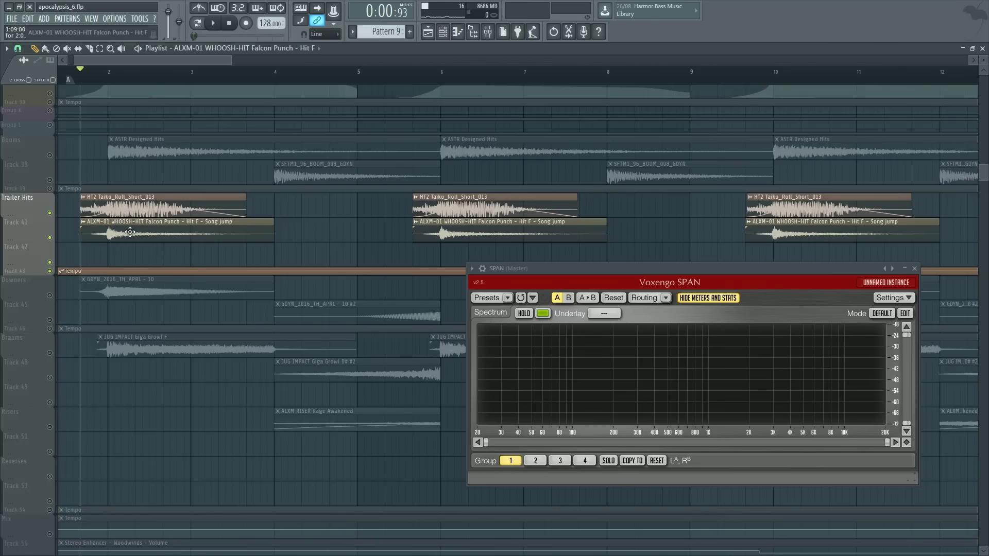
{"action": "key", "text": "space"}
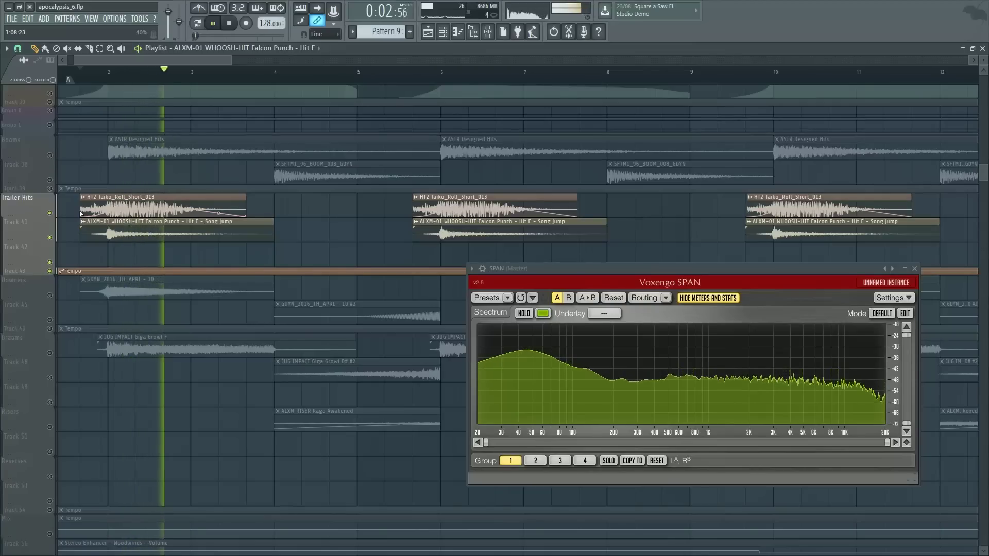
{"action": "key", "text": "space"}
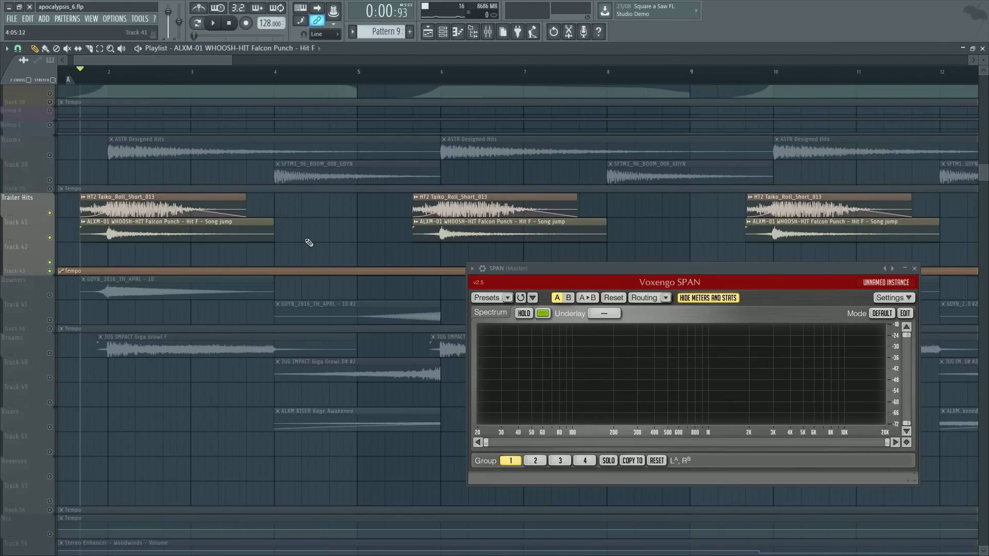
Step: Unmute the Booms group and open the first ASTR Designed Hits clip's channel settings, placing the window beside the SPAN analyzer
{"action": "scroll", "coordinate": [309, 242], "scroll_direction": "up", "scroll_amount": 3}
{"action": "scroll", "coordinate": [304, 235], "scroll_direction": "down", "scroll_amount": 3}
{"action": "left_click", "coordinate": [50, 156]}
{"action": "left_click", "coordinate": [146, 156]}
{"action": "double_click", "coordinate": [147, 156]}
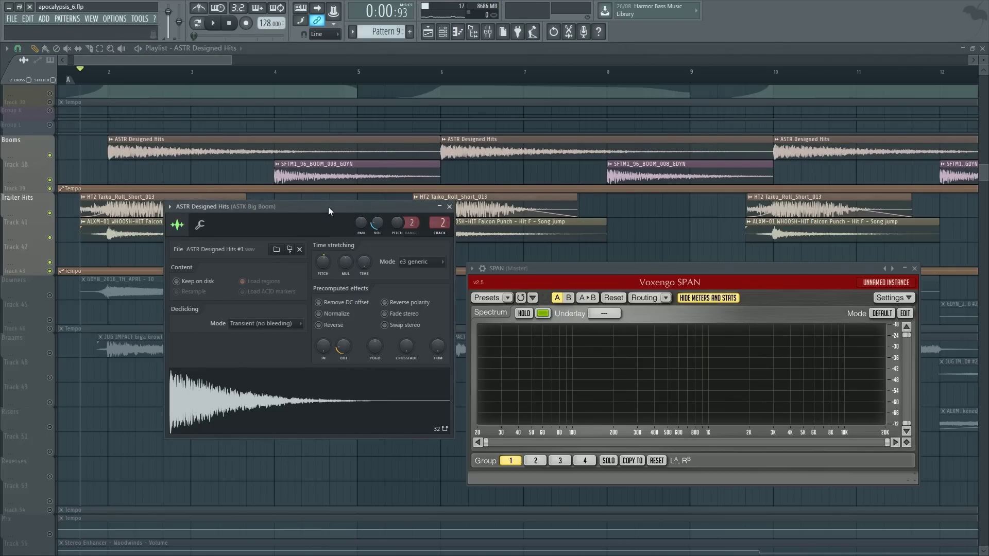
{"action": "left_click_drag", "start_coordinate": [329, 220], "coordinate": [245, 238]}
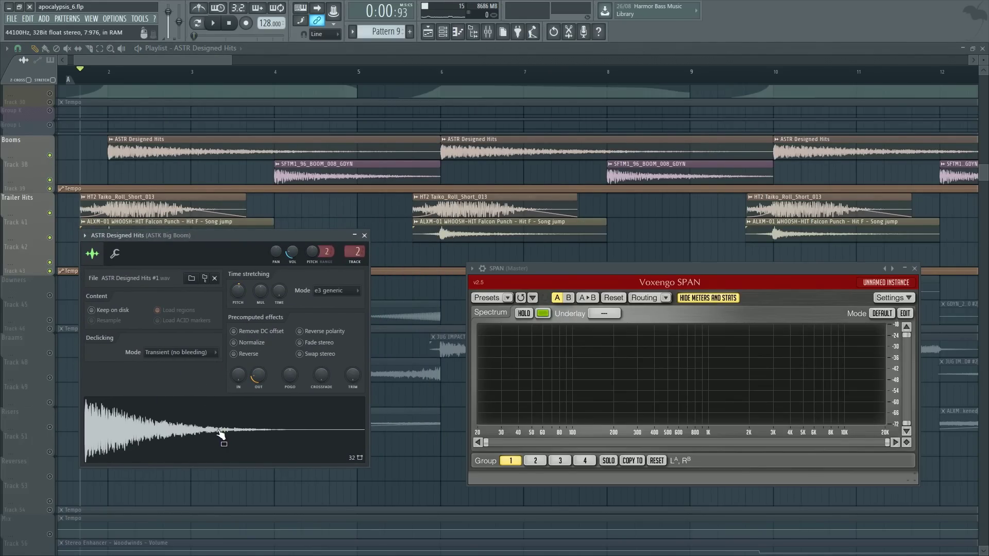
Step: Preview the ASTR Designed Hits sample beside the spectrum analyzer, repositioning its channel settings window, and close the settings
{"action": "left_click", "coordinate": [177, 432]}
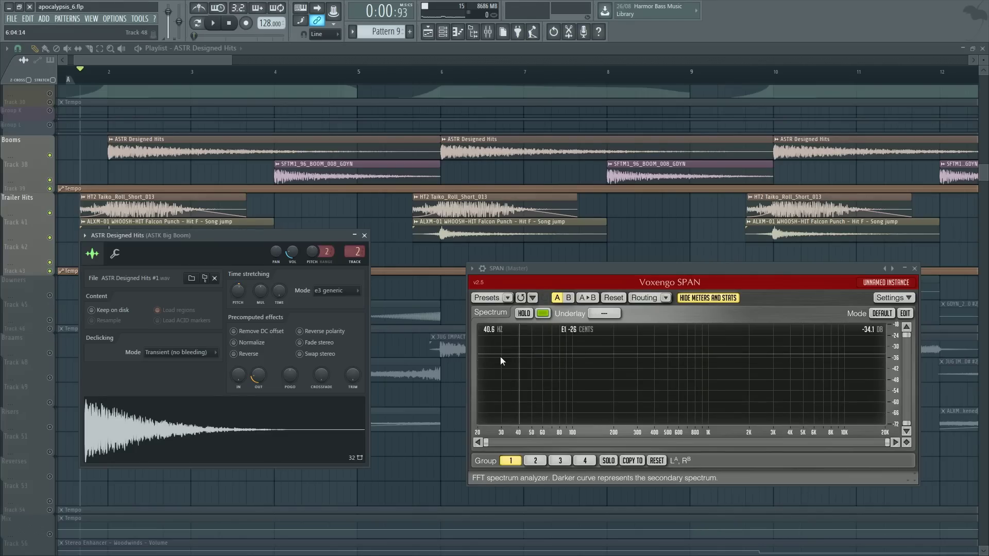
{"action": "left_click_drag", "start_coordinate": [147, 239], "coordinate": [148, 306]}
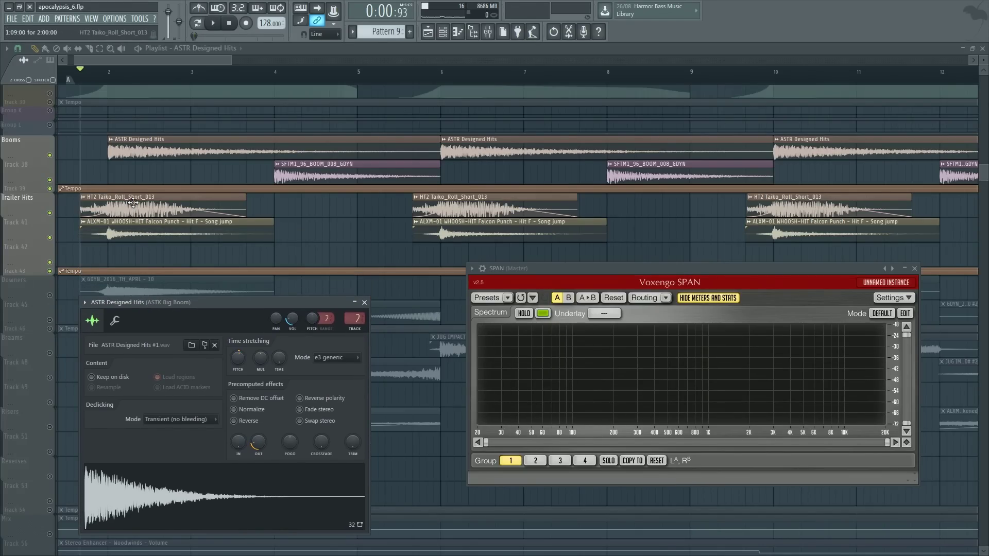
{"action": "left_click_drag", "start_coordinate": [209, 309], "coordinate": [237, 257]}
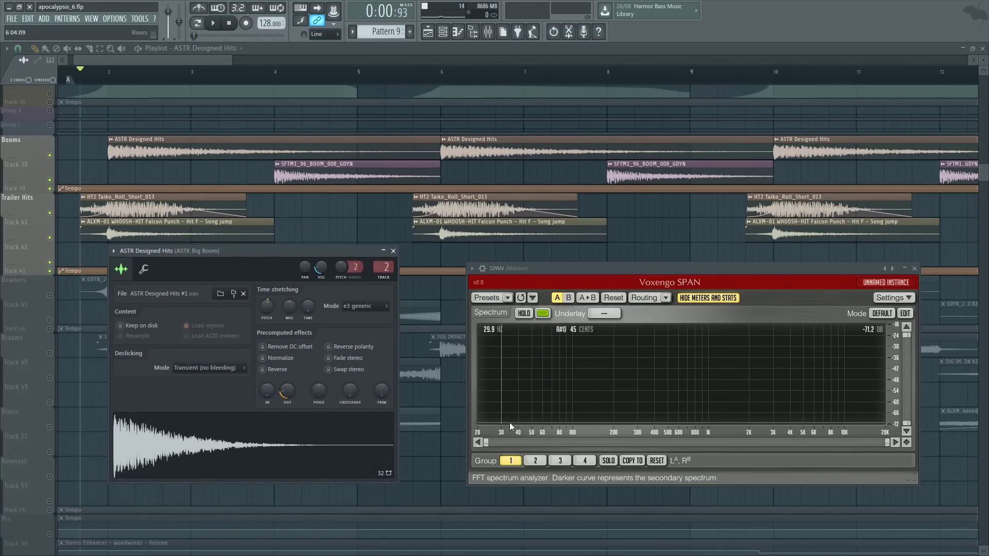
{"action": "left_click", "coordinate": [326, 457]}
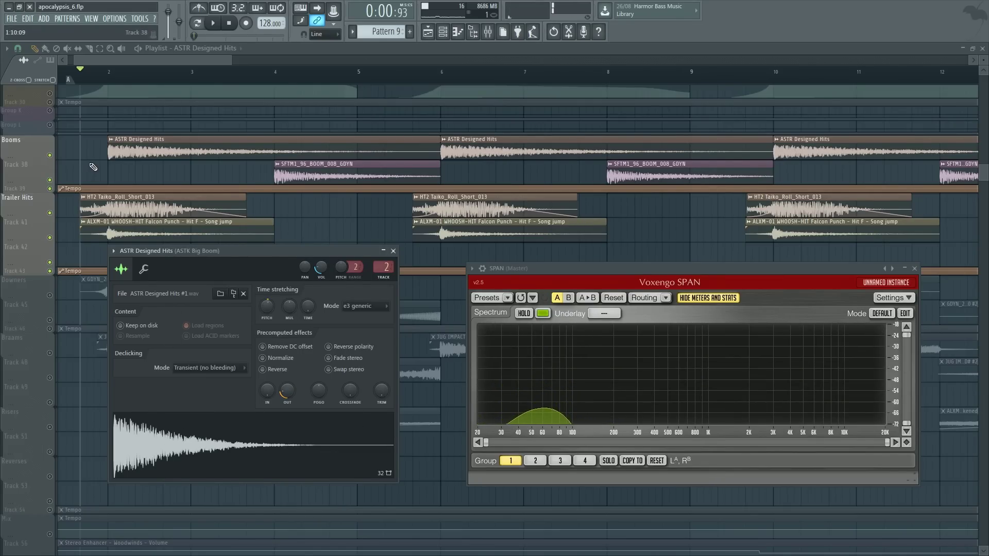
{"action": "key", "text": "Escape"}
Step: Play the booms together with the taiko roll and whoosh hit, and view the ASTR Designed Hits waveform in its channel settings
{"action": "scroll", "coordinate": [85, 206], "scroll_direction": "up", "scroll_amount": 2}
{"action": "scroll", "coordinate": [84, 211], "scroll_direction": "up", "scroll_amount": 1}
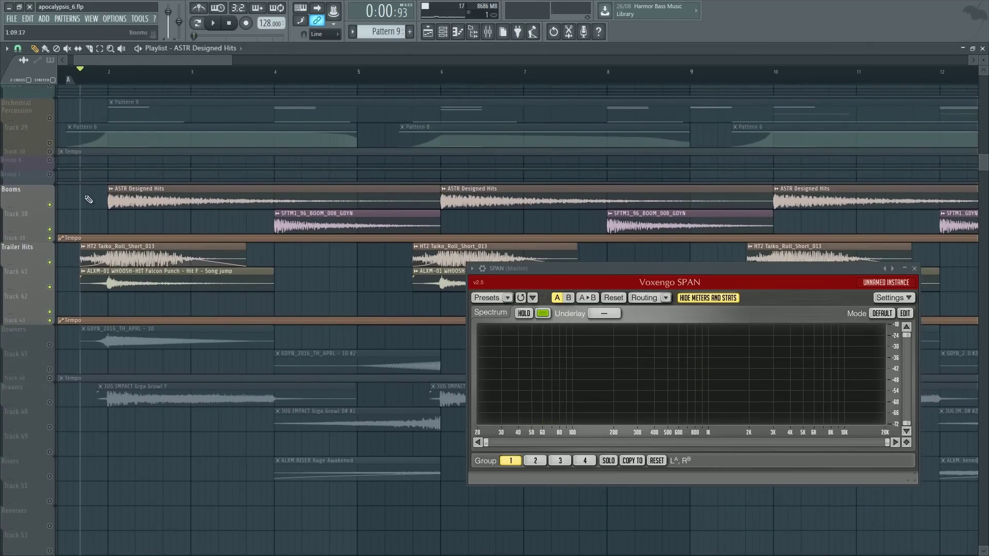
{"action": "scroll", "coordinate": [78, 75], "scroll_direction": "up", "scroll_amount": 5}
{"action": "scroll", "coordinate": [82, 75], "scroll_direction": "up", "scroll_amount": 3}
{"action": "scroll", "coordinate": [82, 75], "scroll_direction": "down", "scroll_amount": 6}
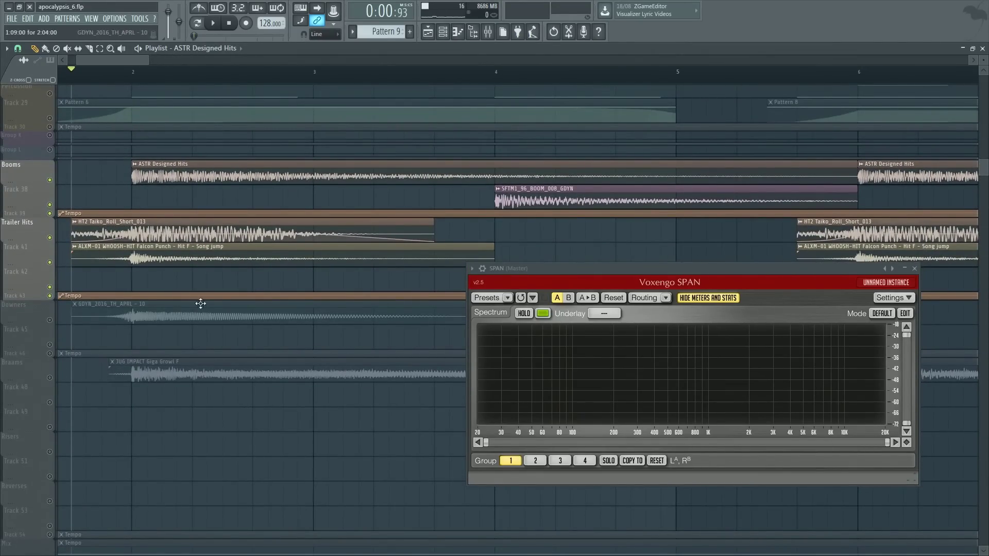
{"action": "key", "text": "space"}
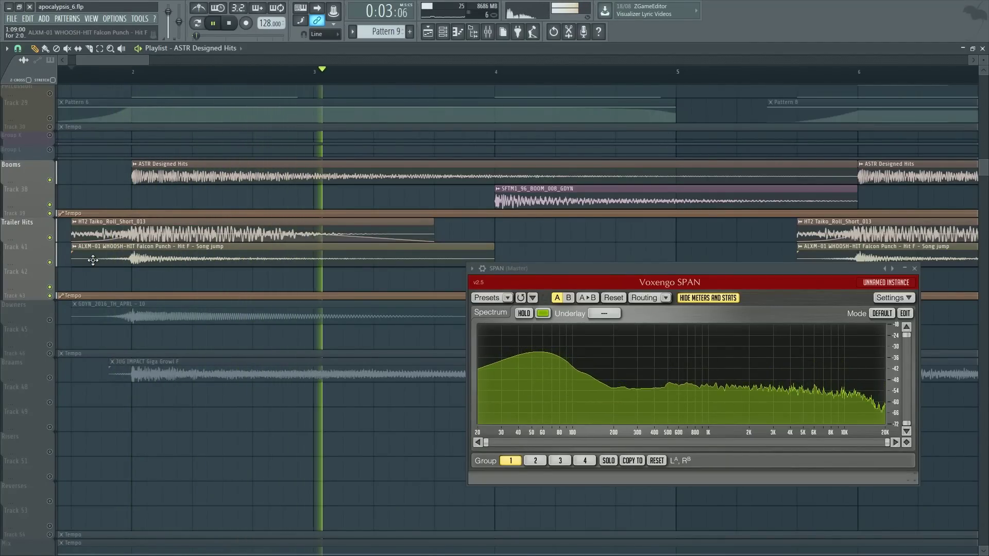
{"action": "key", "text": "space"}
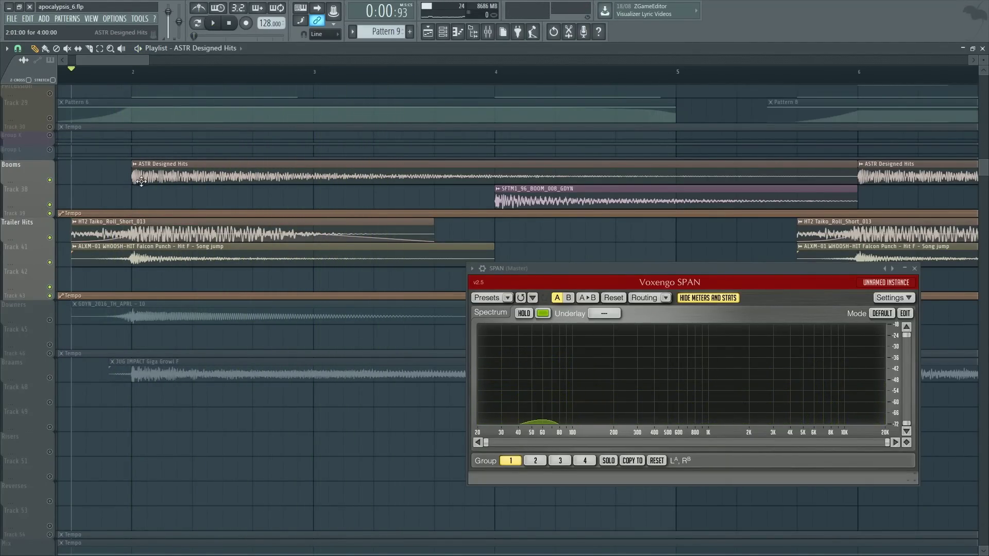
{"action": "double_click", "coordinate": [157, 177]}
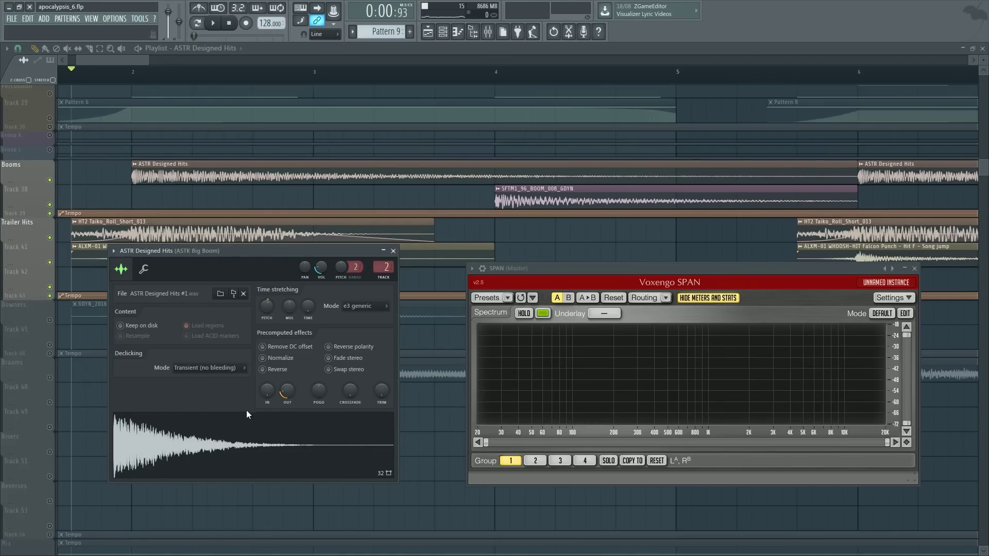
{"action": "key", "text": "Escape"}
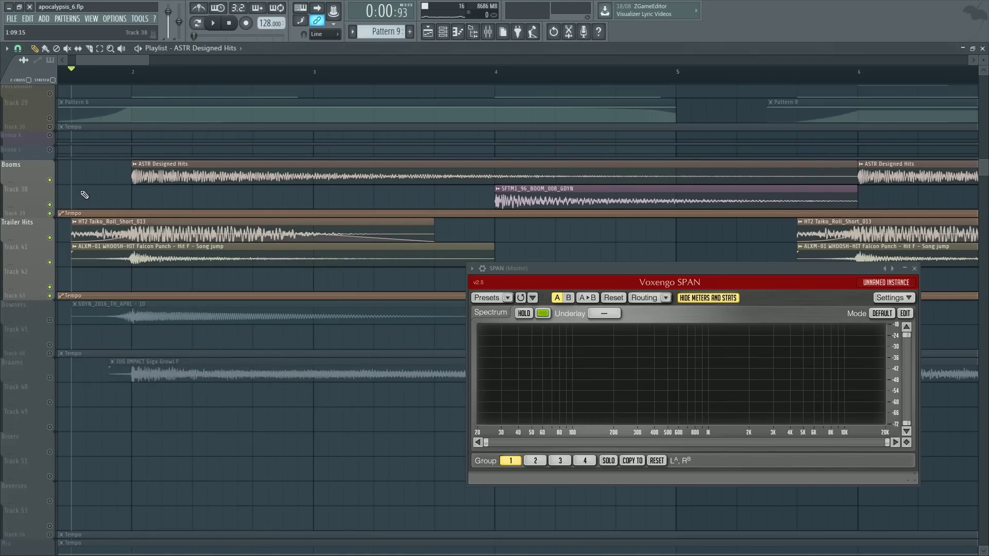
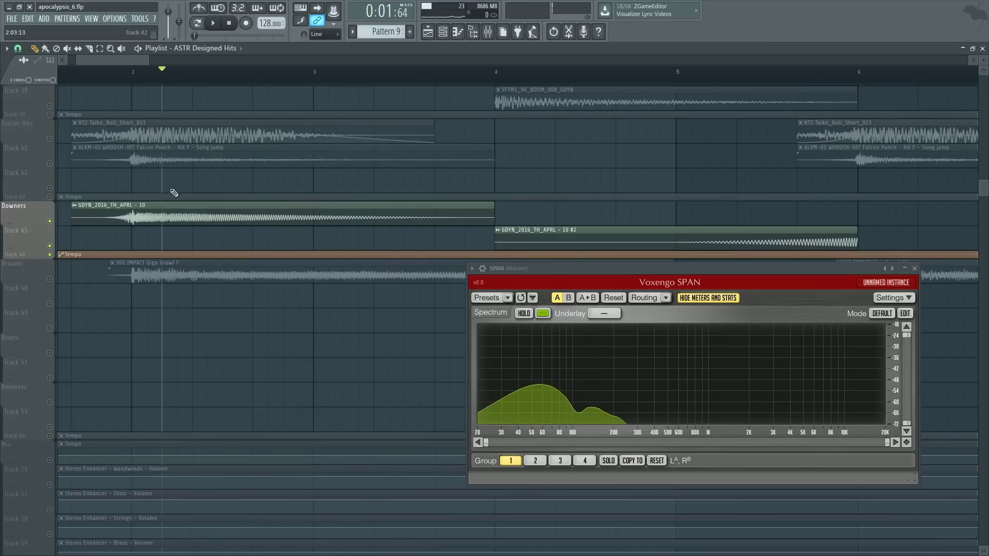
Step: View the GDYN_2016_TH_APRL - 10 waveform in its channel settings, and play the downer on its own from the clip's start
{"action": "left_click", "coordinate": [74, 89]}
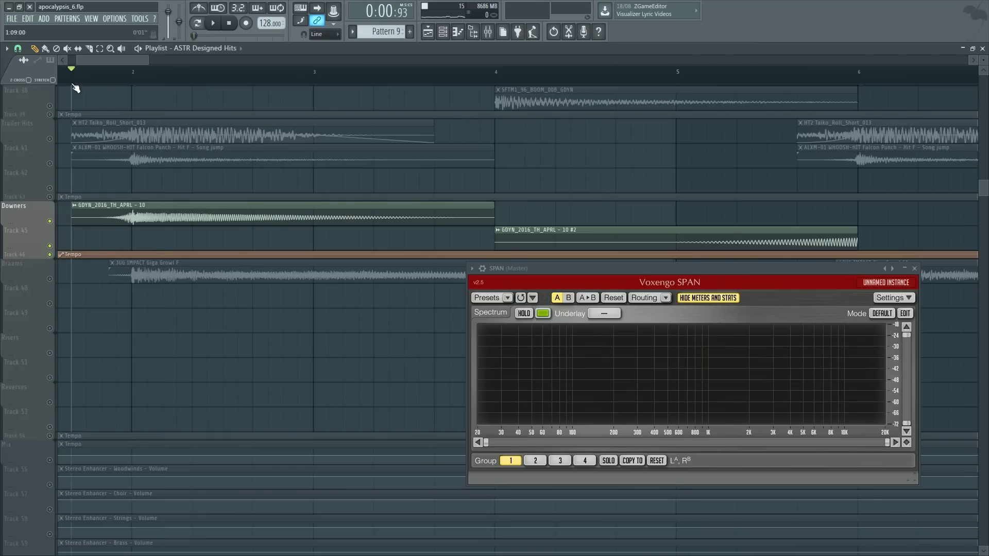
{"action": "scroll", "coordinate": [113, 231], "scroll_direction": "up", "scroll_amount": 2}
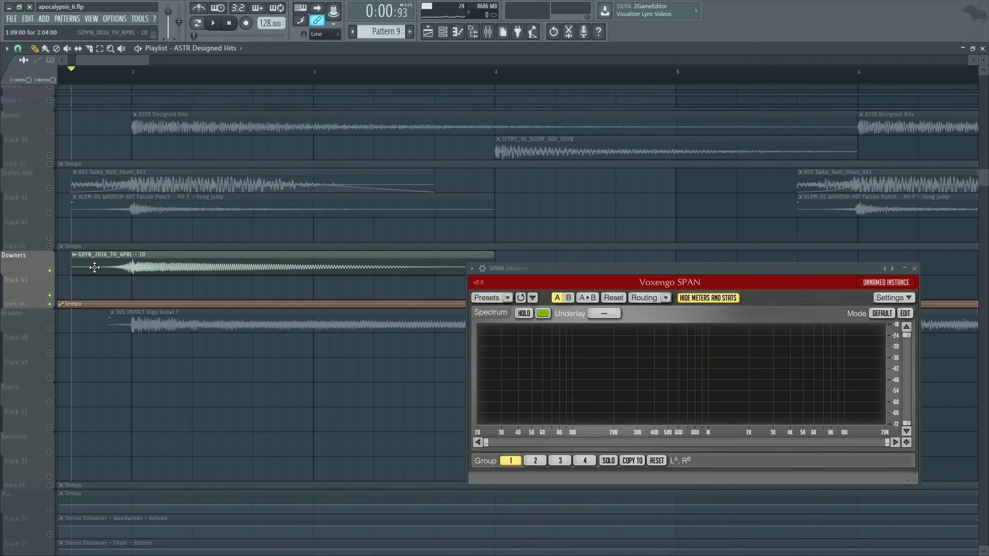
{"action": "double_click", "coordinate": [132, 262]}
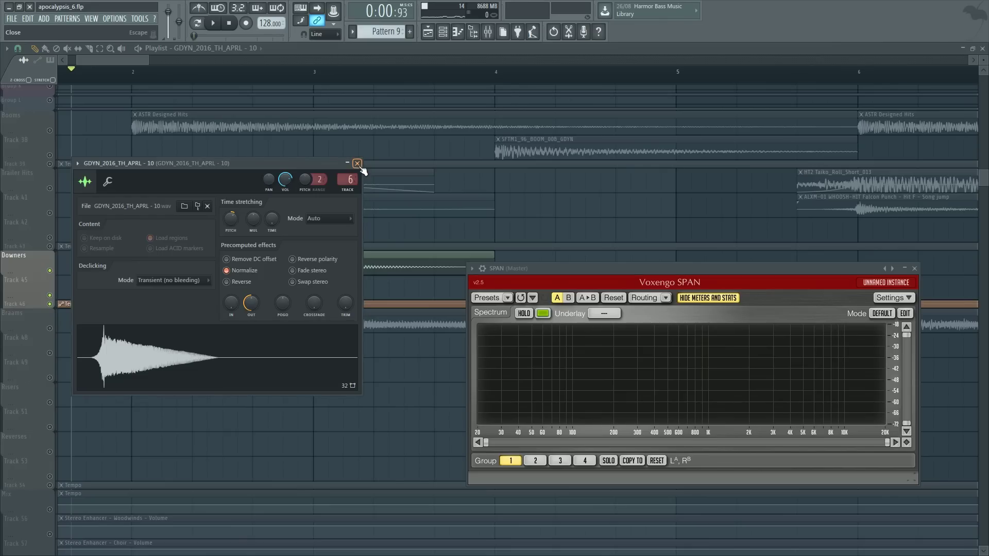
{"action": "left_click", "coordinate": [349, 173]}
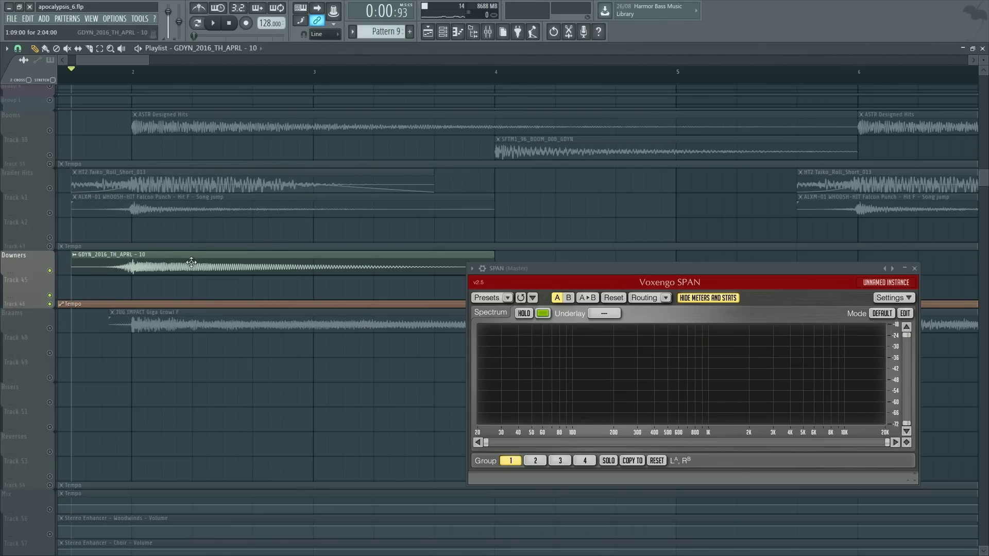
{"action": "key", "text": "space"}
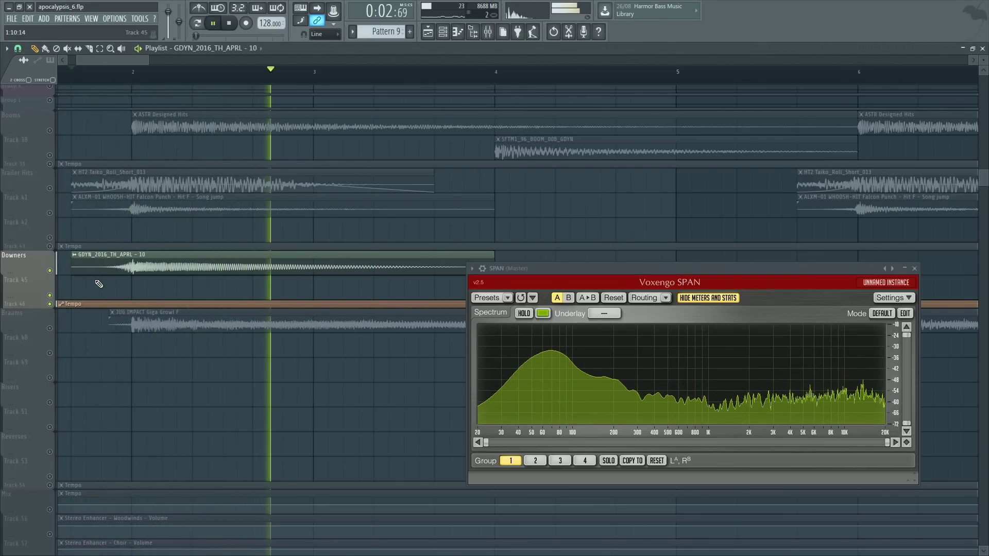
{"action": "key", "text": "space"}
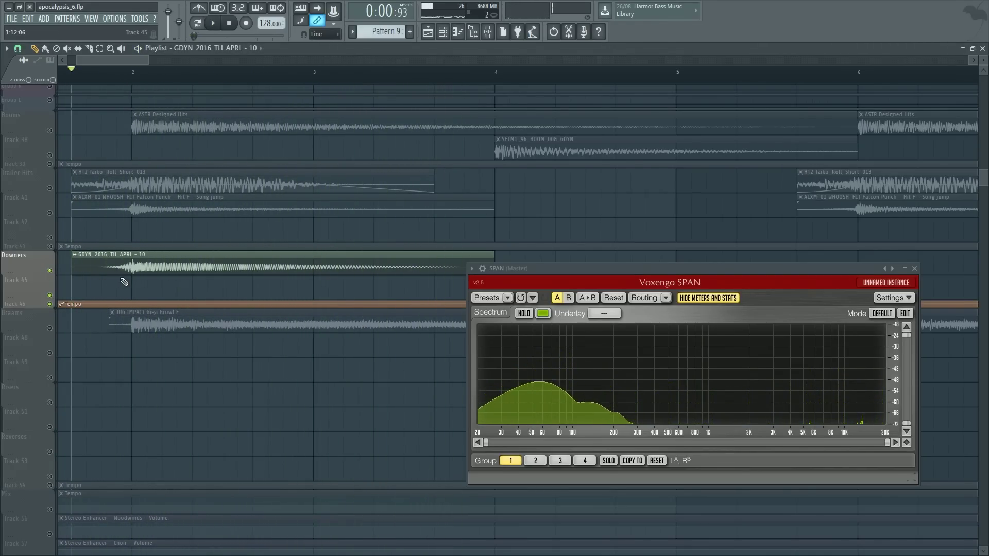
Step: Place a second GDYN_2016_TH_APRL - 10 clip on track 45, slice it at bar 2, and delete the part after the cut
{"action": "left_click", "coordinate": [90, 290]}
{"action": "key", "text": "c"}
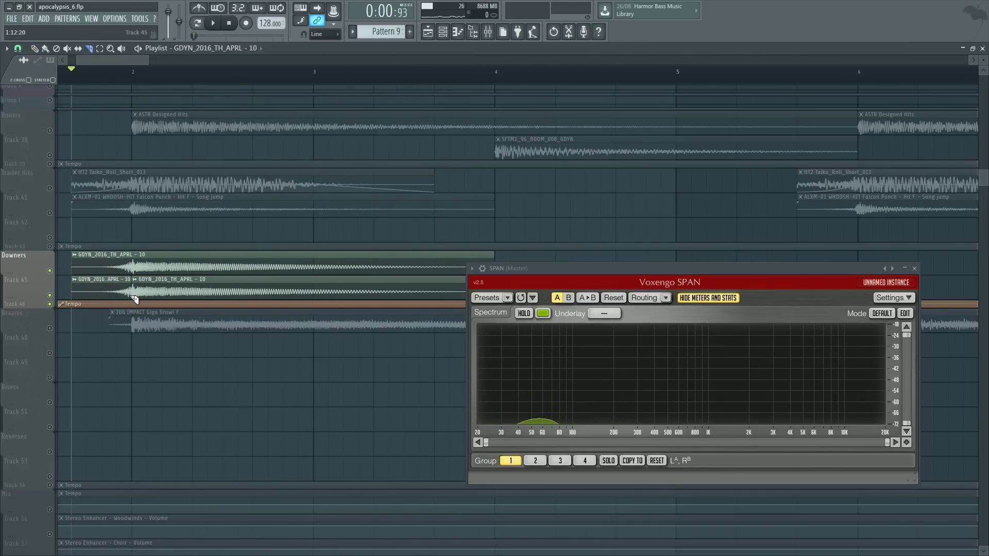
{"action": "right_click", "coordinate": [132, 293]}
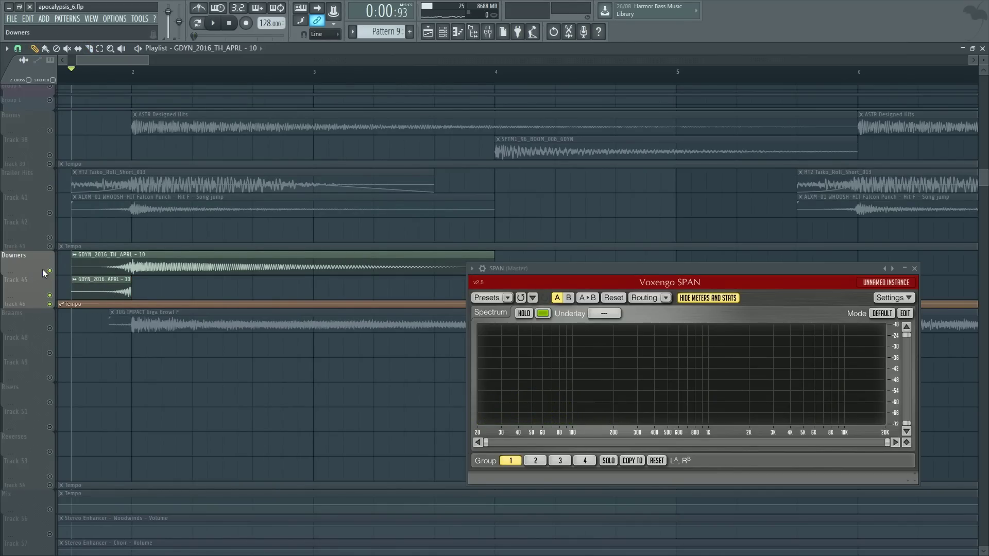
Step: Play the sliced downer build-up on track 45 twice with the full downer's track muted
{"action": "key", "text": "space"}
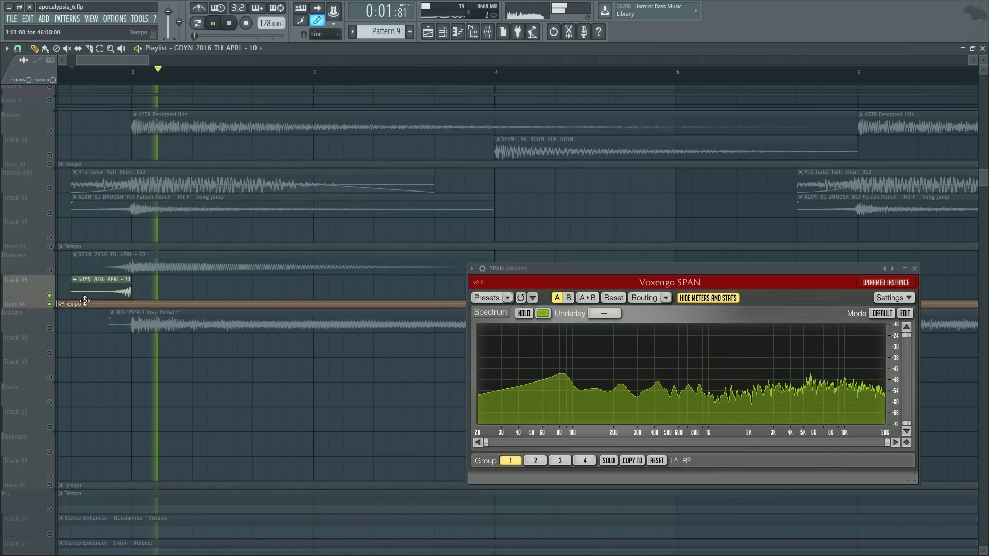
{"action": "key", "text": "space"}
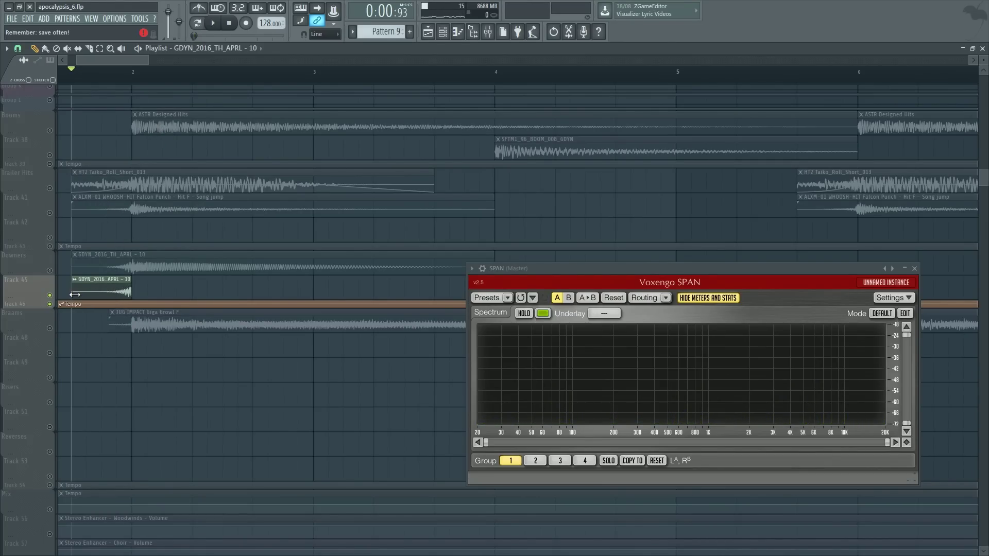
{"action": "key", "text": "space"}
{"action": "key", "text": "space"}
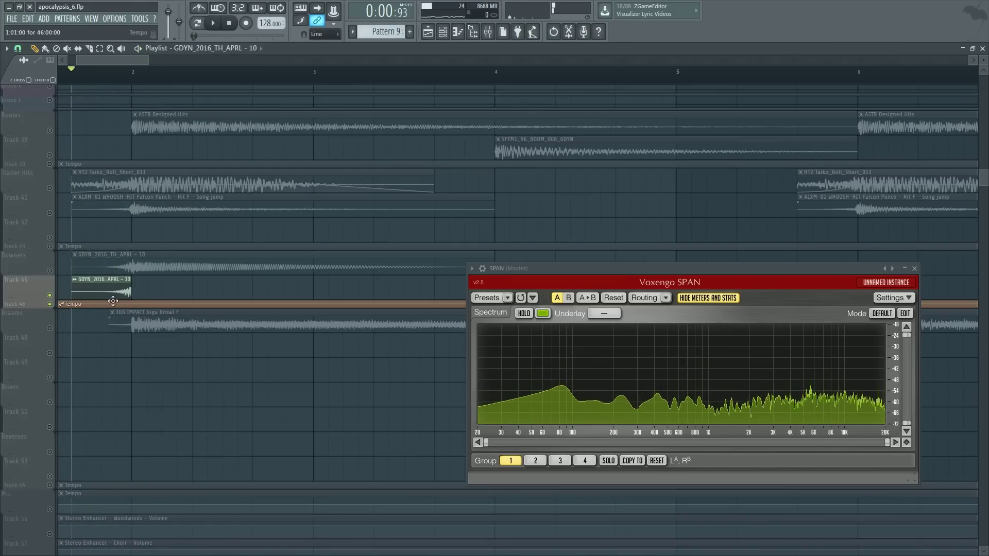
Step: Delete the sliced downer clip from track 45, unmute the Downers track, and play the full downer
{"action": "right_click", "coordinate": [81, 290]}
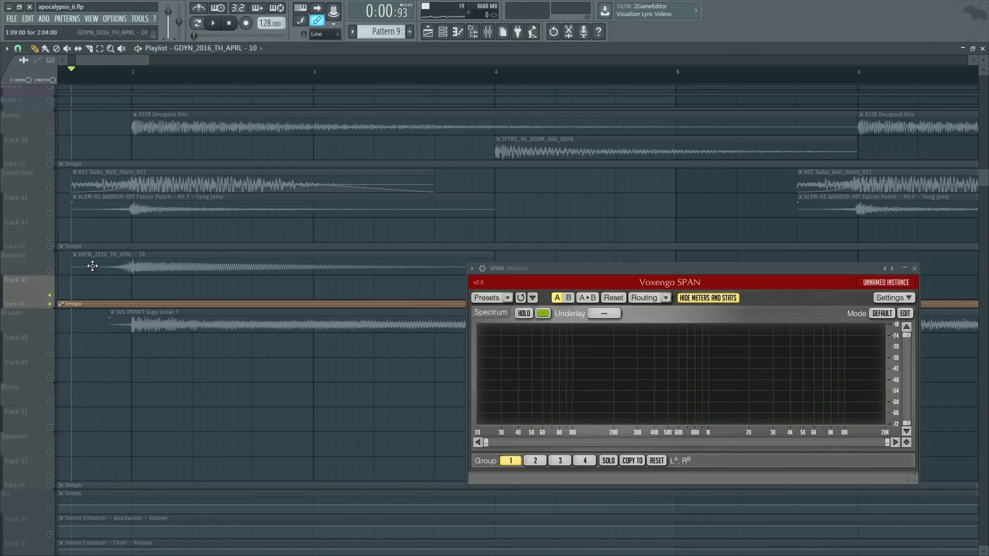
{"action": "left_click", "coordinate": [61, 275]}
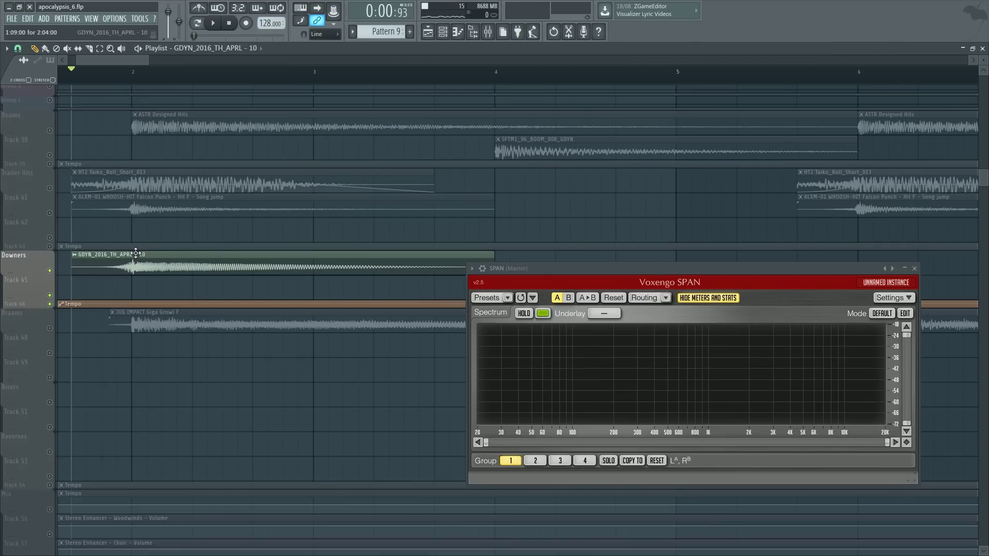
{"action": "key", "text": "space"}
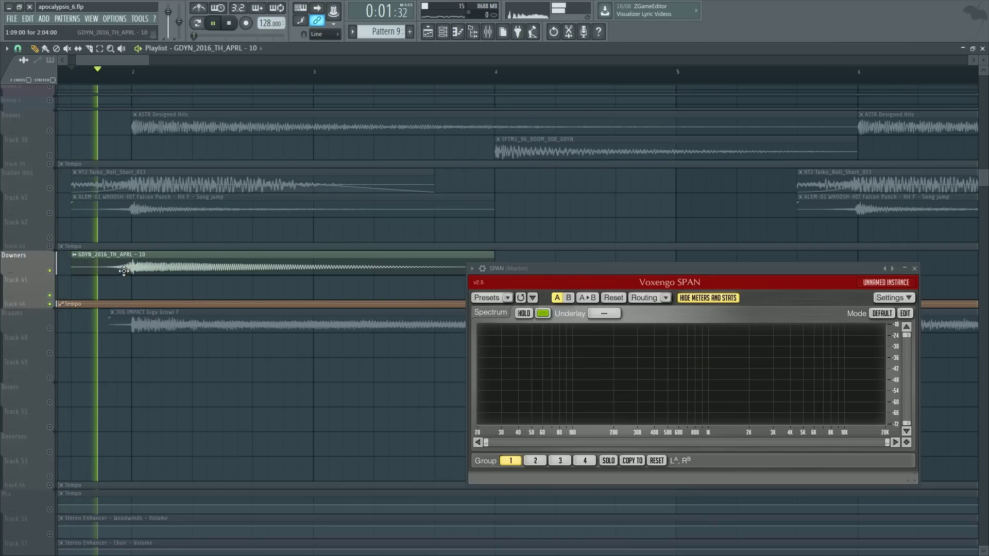
{"action": "key", "text": "space"}
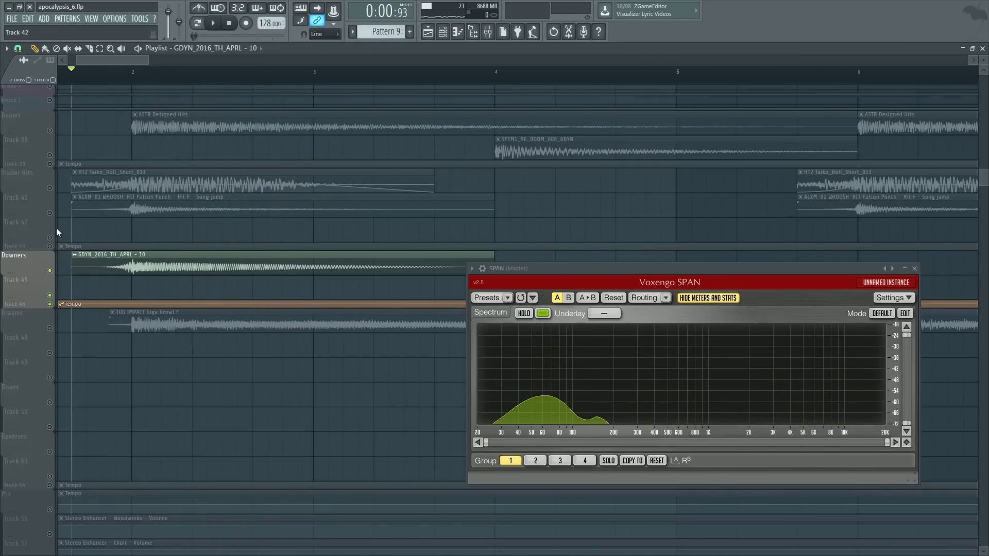
Step: Unmute the Trailer Hits and Booms groups alongside the Downers group
{"action": "left_click", "coordinate": [49, 207]}
{"action": "left_click", "coordinate": [49, 164]}
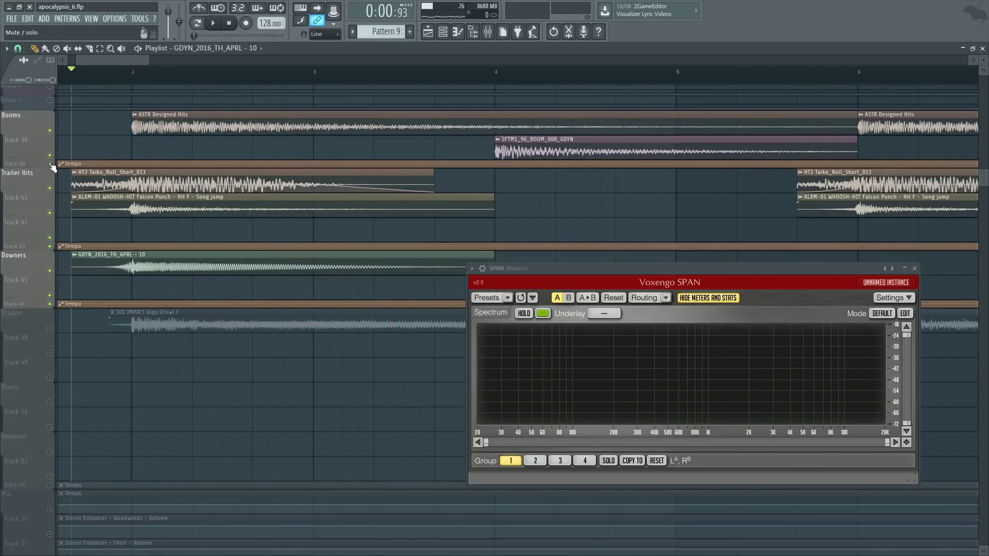
{"action": "scroll", "coordinate": [115, 195], "scroll_direction": "up", "scroll_amount": 2}
{"action": "scroll", "coordinate": [129, 227], "scroll_direction": "down", "scroll_amount": 4}
{"action": "scroll", "coordinate": [147, 247], "scroll_direction": "up", "scroll_amount": 3}
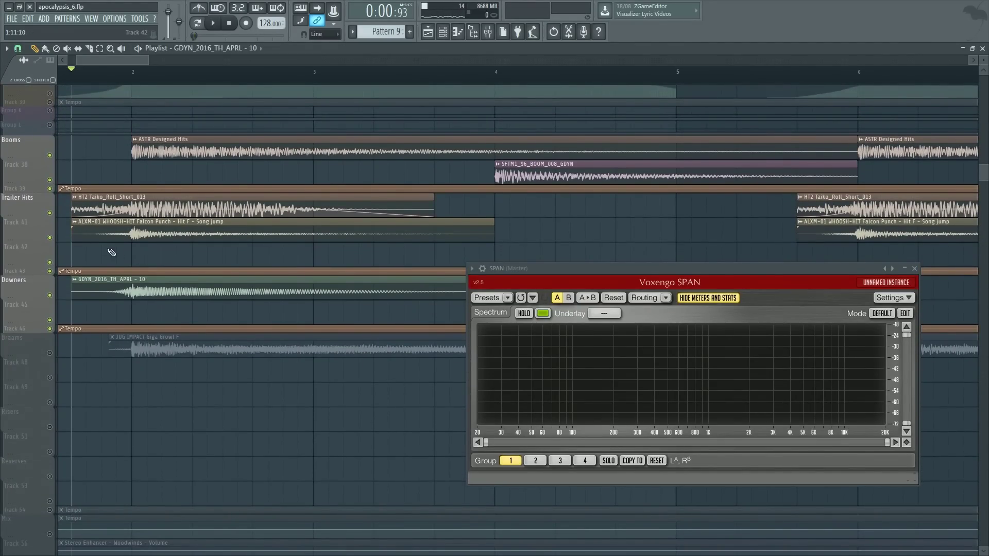
Step: View the waveforms of the whoosh hit and HT2 Taiko_Roll_Short_013 in their channel settings, closing each window
{"action": "double_click", "coordinate": [137, 233]}
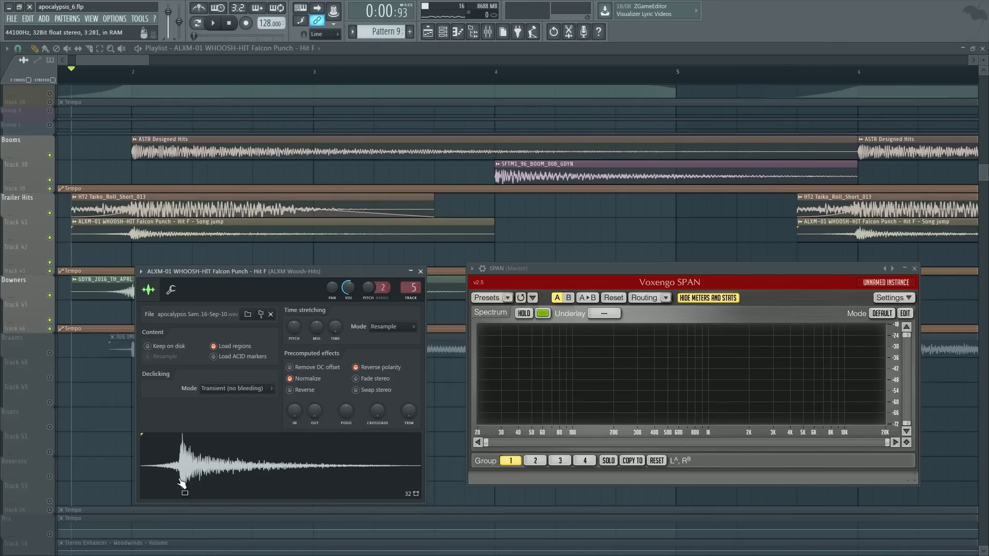
{"action": "left_click", "coordinate": [421, 272]}
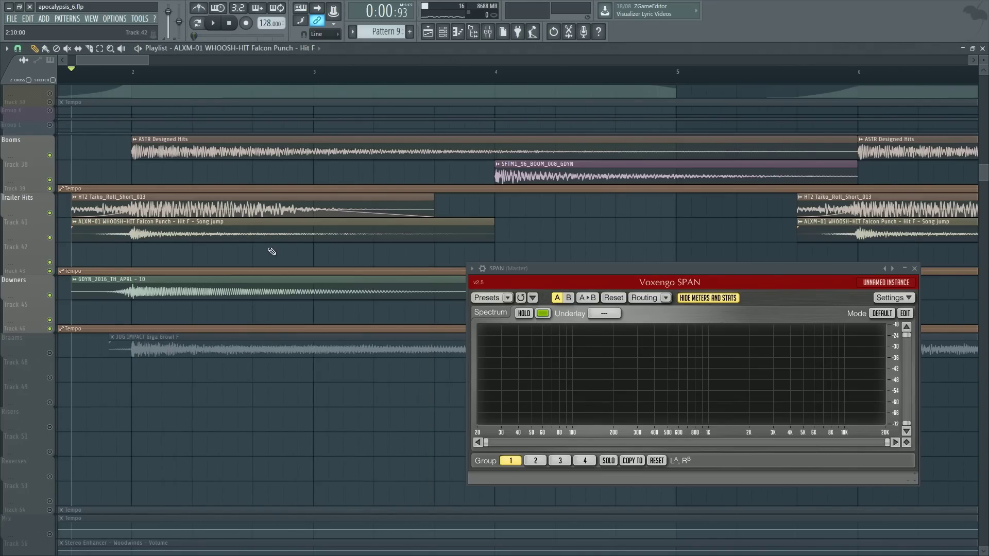
{"action": "double_click", "coordinate": [268, 208]}
{"action": "left_click_drag", "start_coordinate": [314, 262], "coordinate": [256, 239]}
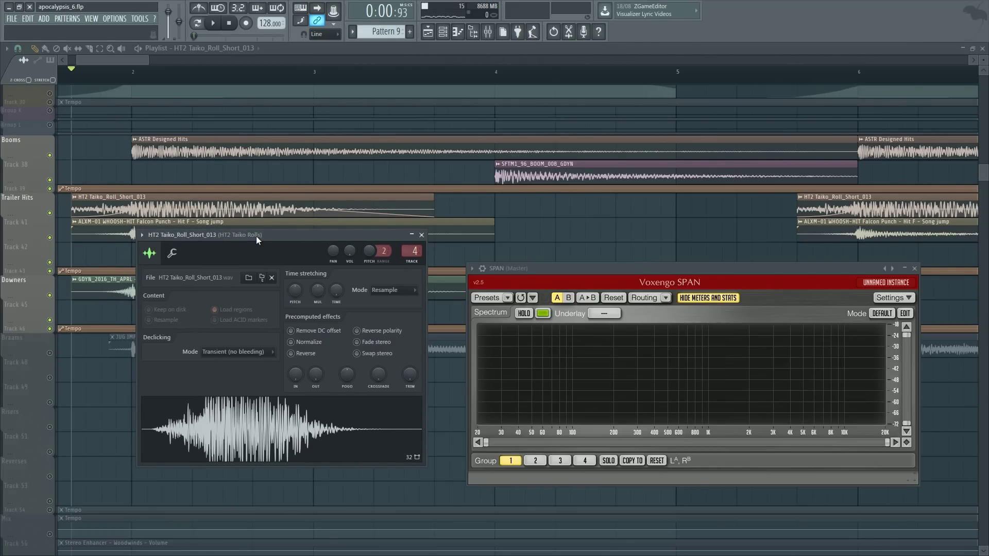
{"action": "left_click_drag", "start_coordinate": [239, 242], "coordinate": [209, 241]}
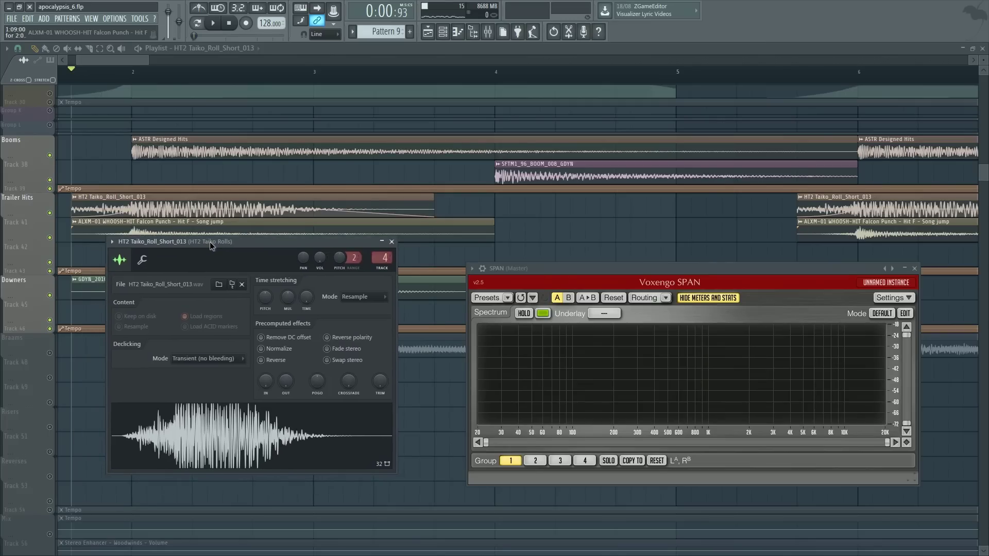
{"action": "left_click", "coordinate": [392, 232]}
Step: View the ASTR Designed Hits waveform, close its settings, and open the channel settings of the GDYN_2016_TH_APRL - 10 downer
{"action": "left_click", "coordinate": [180, 139]}
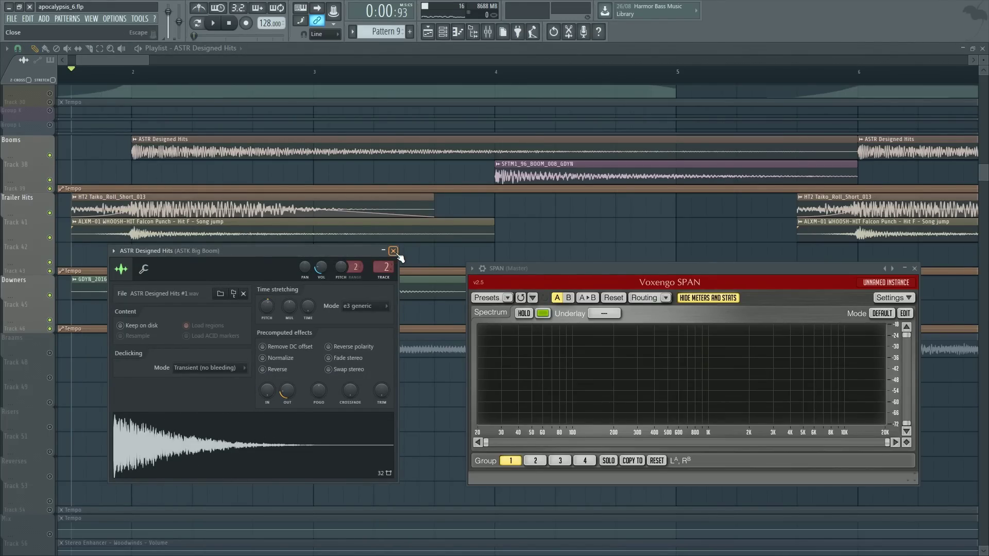
{"action": "left_click", "coordinate": [394, 251]}
{"action": "scroll", "coordinate": [74, 220], "scroll_direction": "down", "scroll_amount": 3}
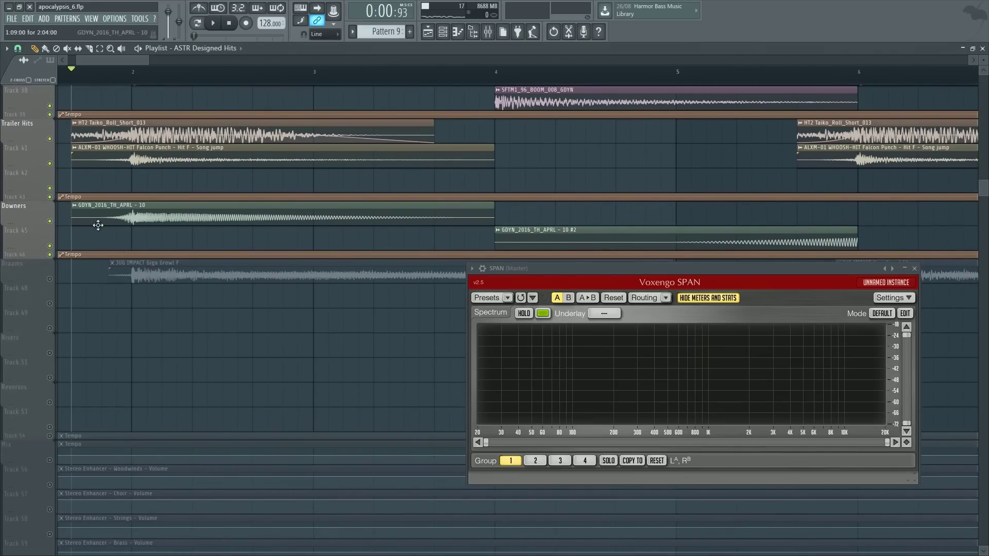
{"action": "left_click", "coordinate": [155, 217]}
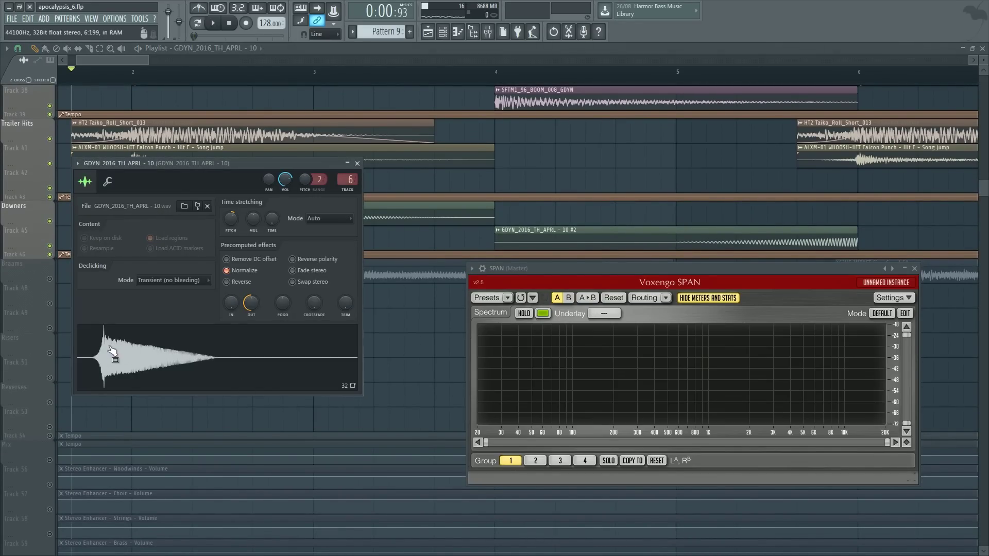
Step: Close the downer's channel settings and play the Booms, Trailer Hits and Downers groups together
{"action": "left_click_drag", "start_coordinate": [190, 165], "coordinate": [199, 248]}
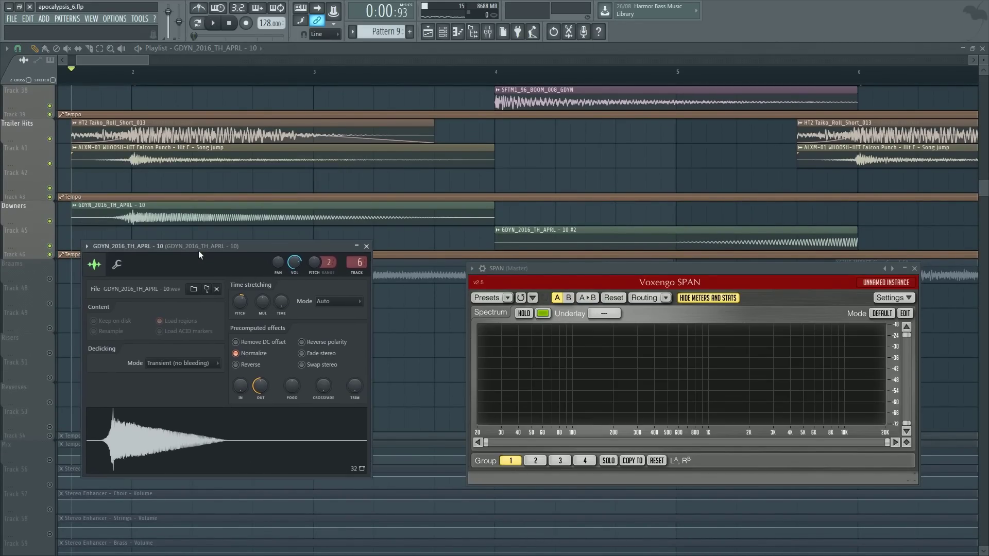
{"action": "left_click", "coordinate": [365, 247]}
{"action": "scroll", "coordinate": [129, 217], "scroll_direction": "up", "scroll_amount": 6}
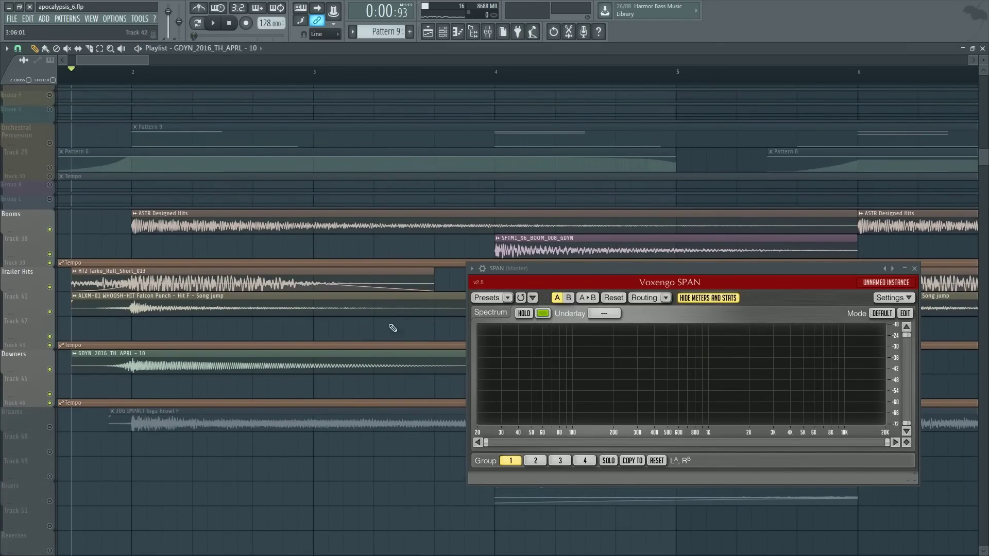
{"action": "scroll", "coordinate": [138, 202], "scroll_direction": "down", "scroll_amount": 4}
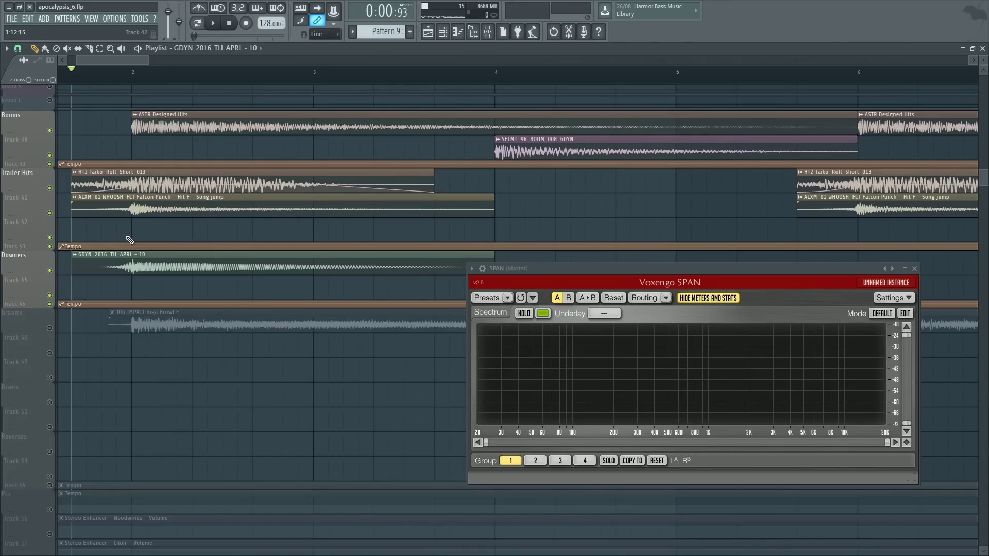
{"action": "scroll", "coordinate": [412, 466], "scroll_direction": "up", "scroll_amount": 3}
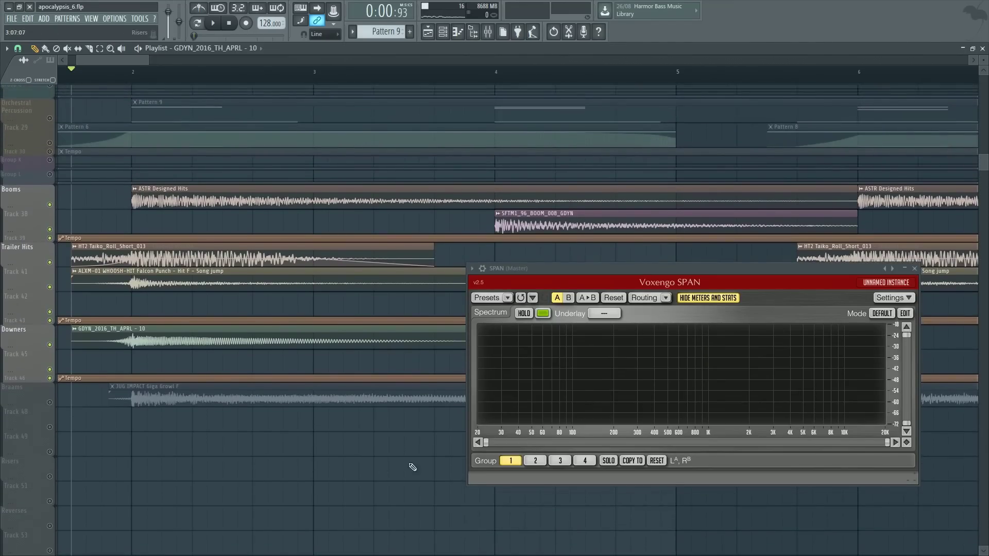
{"action": "key", "text": "space"}
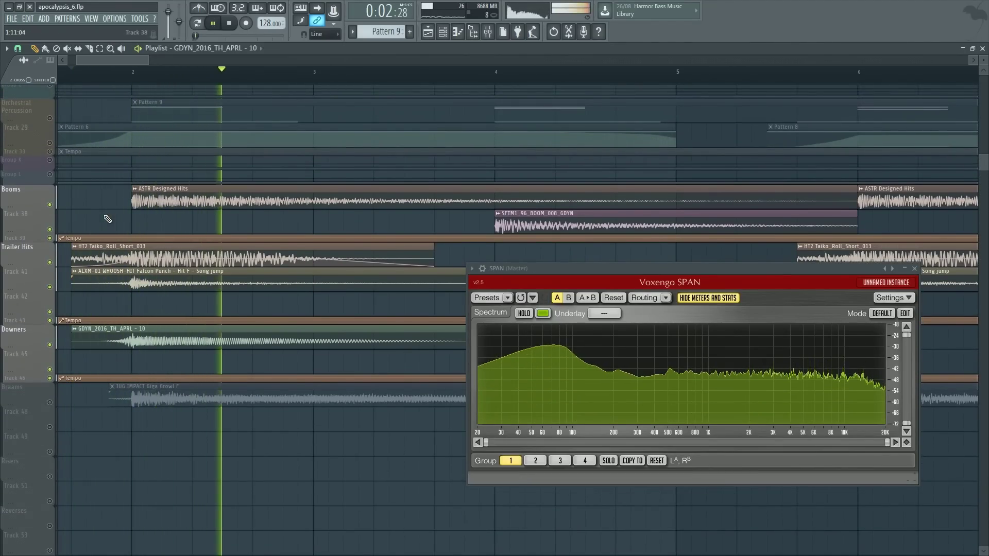
{"action": "key", "text": "space"}
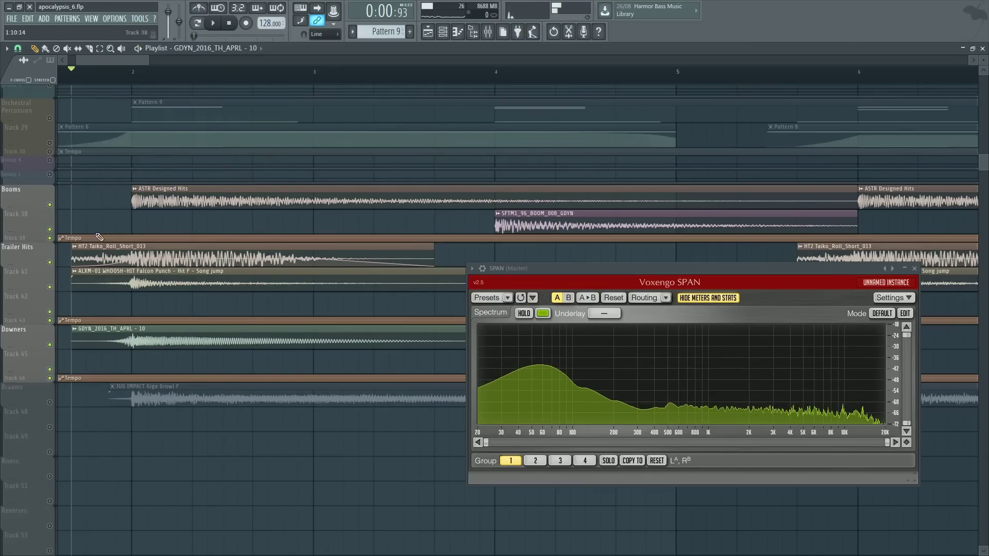
Step: Solo the Trailer Hits group, mute its taiko roll track, and play the whoosh hit alone
{"action": "right_click", "coordinate": [50, 312]}
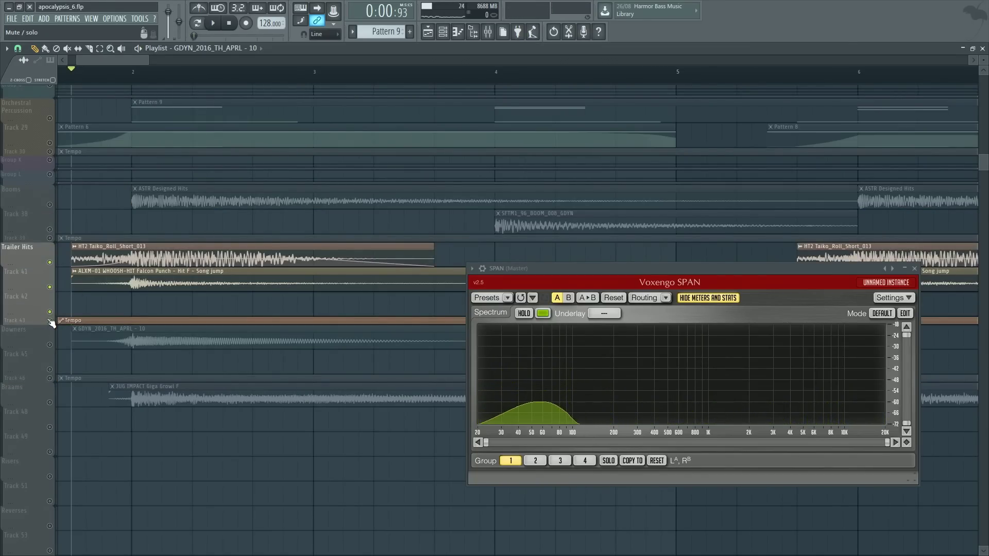
{"action": "left_click", "coordinate": [50, 263]}
{"action": "key", "text": "space"}
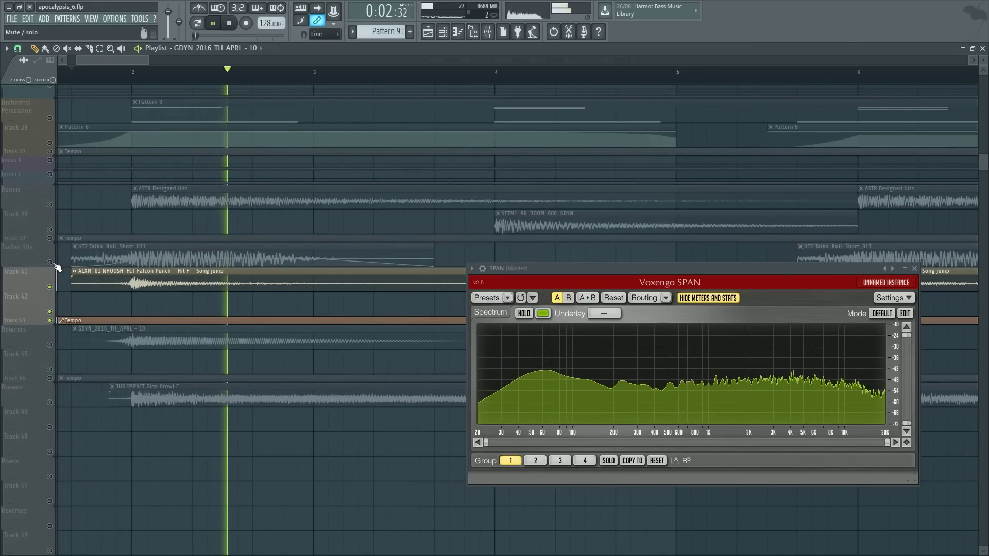
{"action": "key", "text": "space"}
Step: Unmute the taiko roll track and the Booms and Downers groups
{"action": "left_click", "coordinate": [50, 262]}
{"action": "left_click_drag", "start_coordinate": [50, 205], "coordinate": [50, 238]}
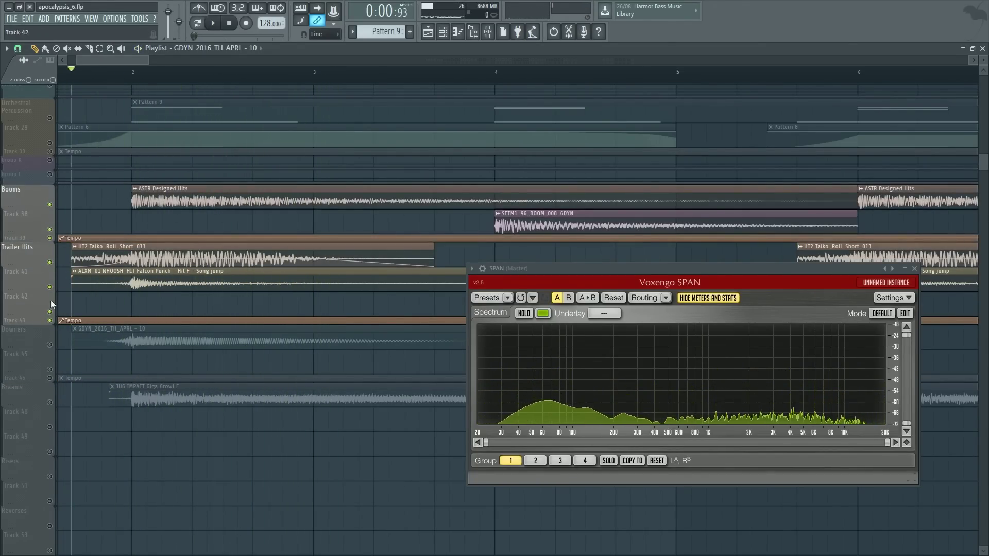
{"action": "left_click_drag", "start_coordinate": [50, 345], "coordinate": [50, 379]}
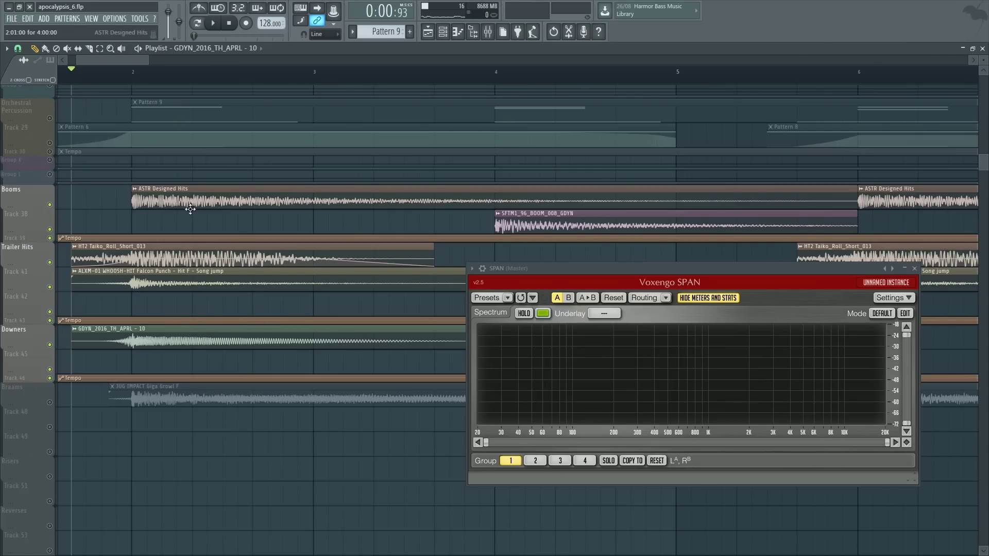
Step: Isolate the cymbal patterns on track 29 of the Orchestral Percussion group, without Pattern 9, and play them from marker A
{"action": "scroll", "coordinate": [208, 226], "scroll_direction": "up", "scroll_amount": 4}
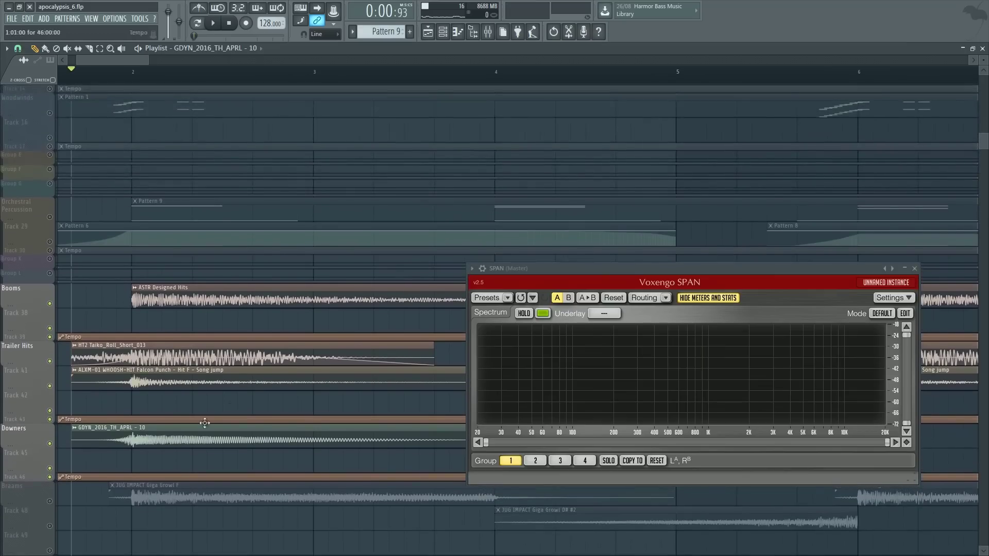
{"action": "left_click", "coordinate": [53, 247]}
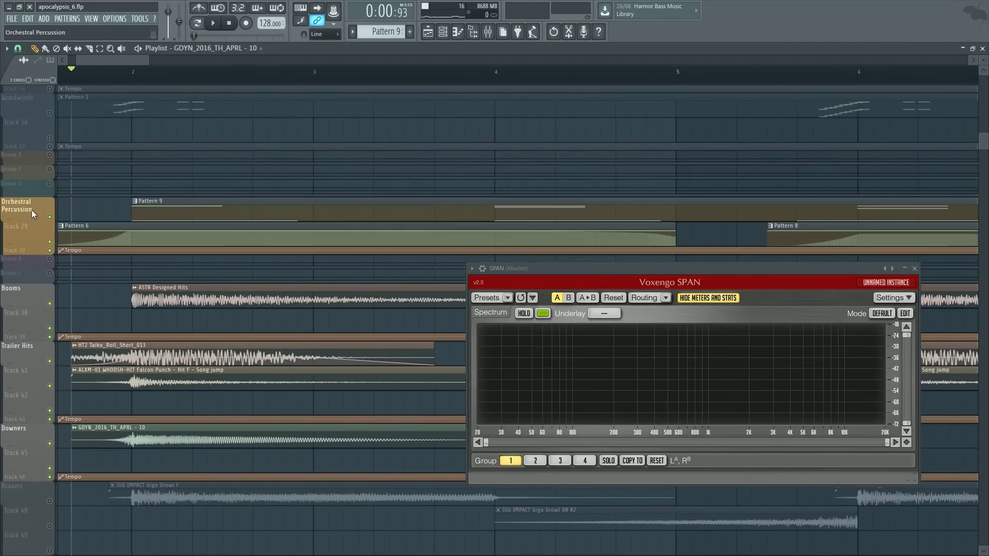
{"action": "scroll", "coordinate": [122, 77], "scroll_direction": "left", "scroll_amount": 5}
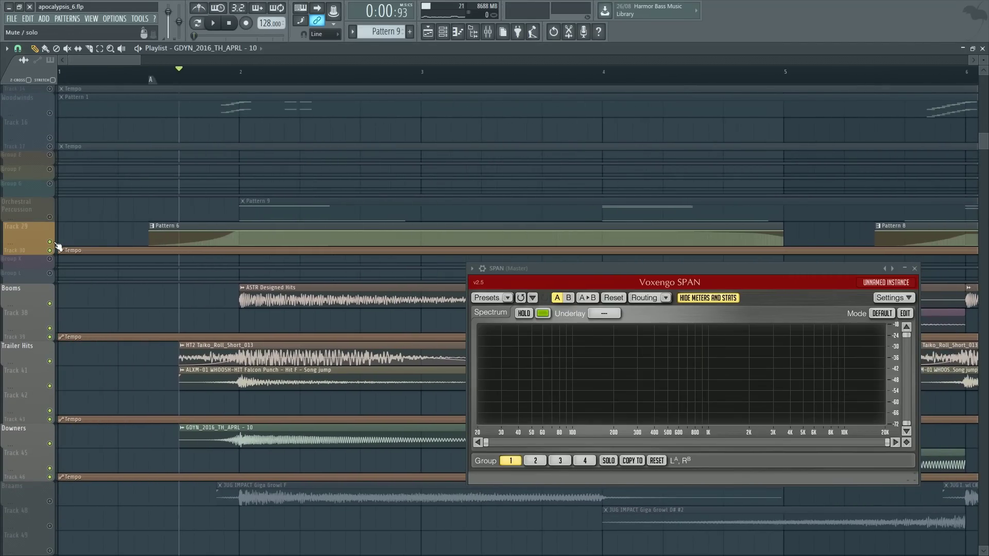
{"action": "left_click", "coordinate": [56, 220]}
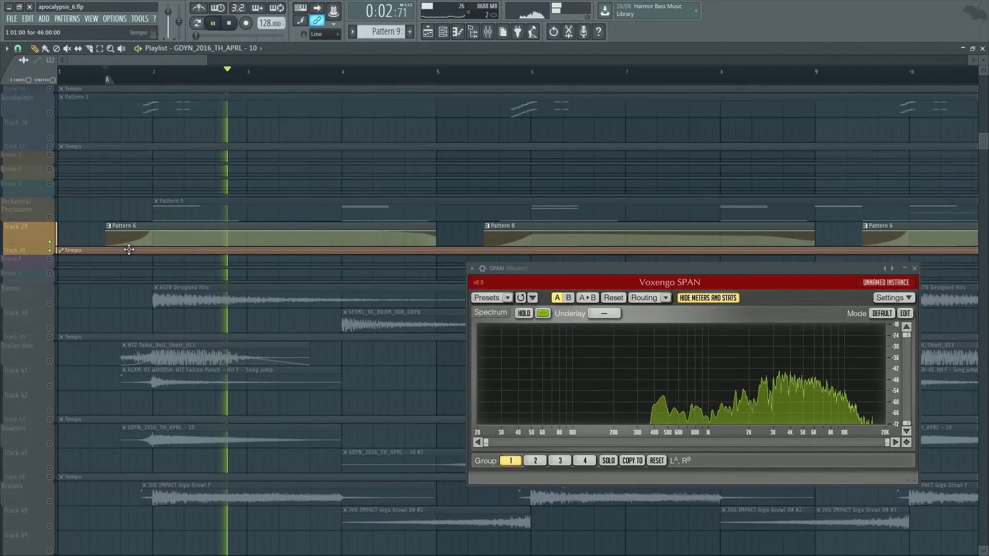
{"action": "key", "text": "space"}
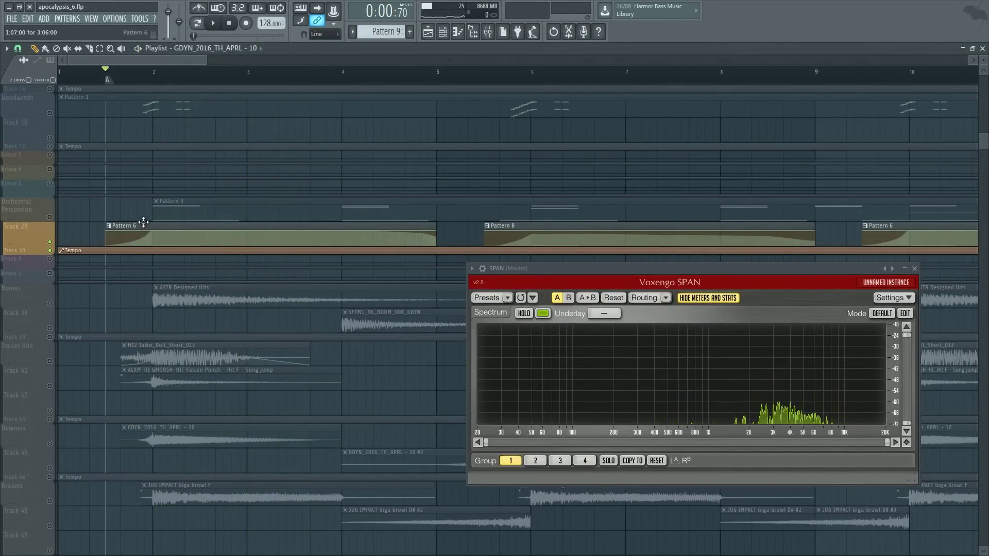
Step: Open Pattern 6 on track 29 in the piano roll, close it, and return to the playlist
{"action": "double_click", "coordinate": [144, 238]}
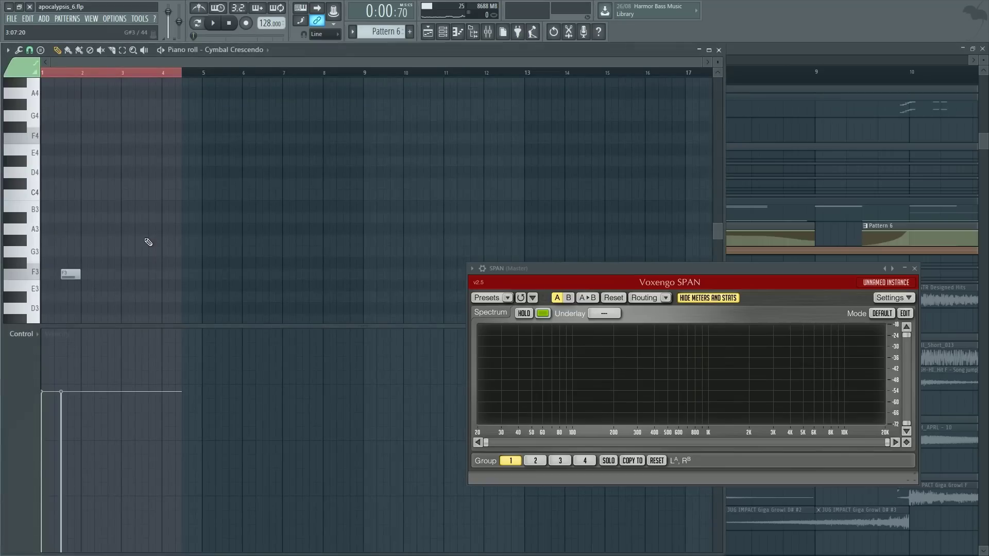
{"action": "left_click", "coordinate": [720, 46]}
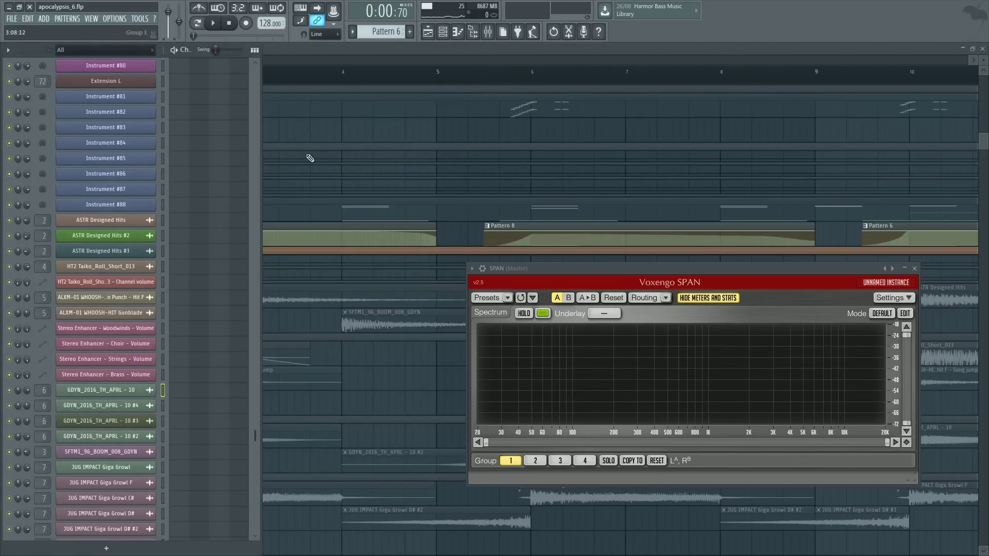
{"action": "left_click", "coordinate": [346, 78]}
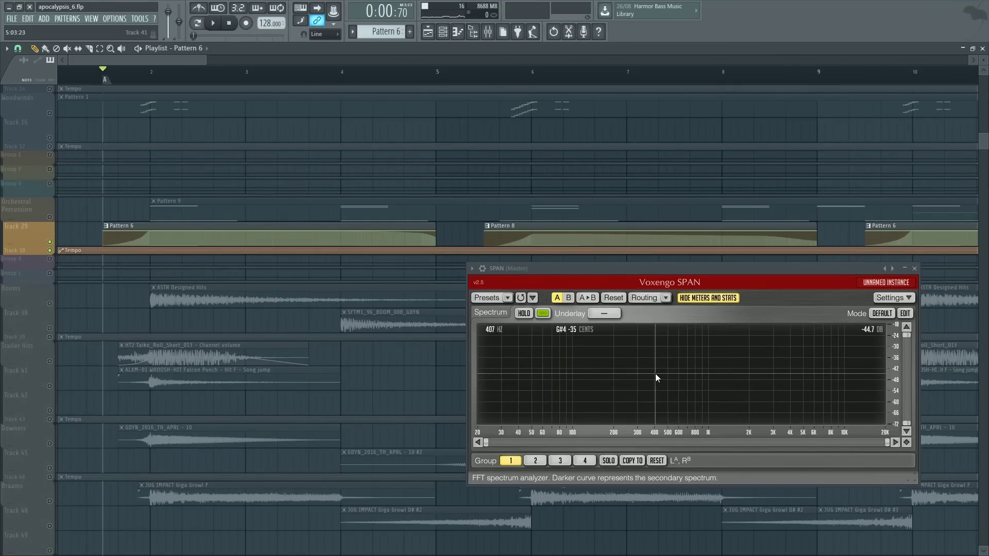
{"action": "scroll", "coordinate": [126, 309], "scroll_direction": "down", "scroll_amount": 4}
{"action": "scroll", "coordinate": [127, 309], "scroll_direction": "up", "scroll_amount": 1}
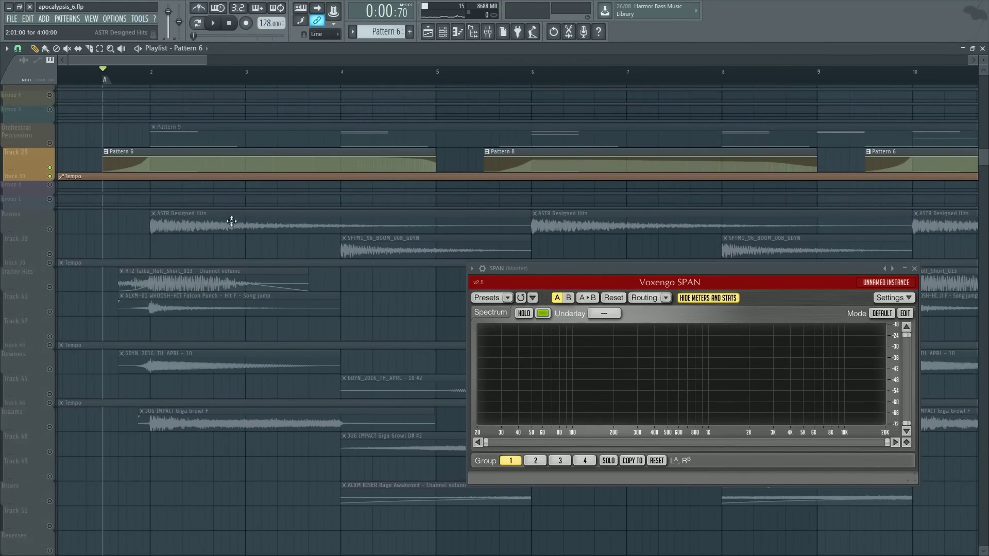
{"action": "scroll", "coordinate": [165, 330], "scroll_direction": "up", "scroll_amount": 2}
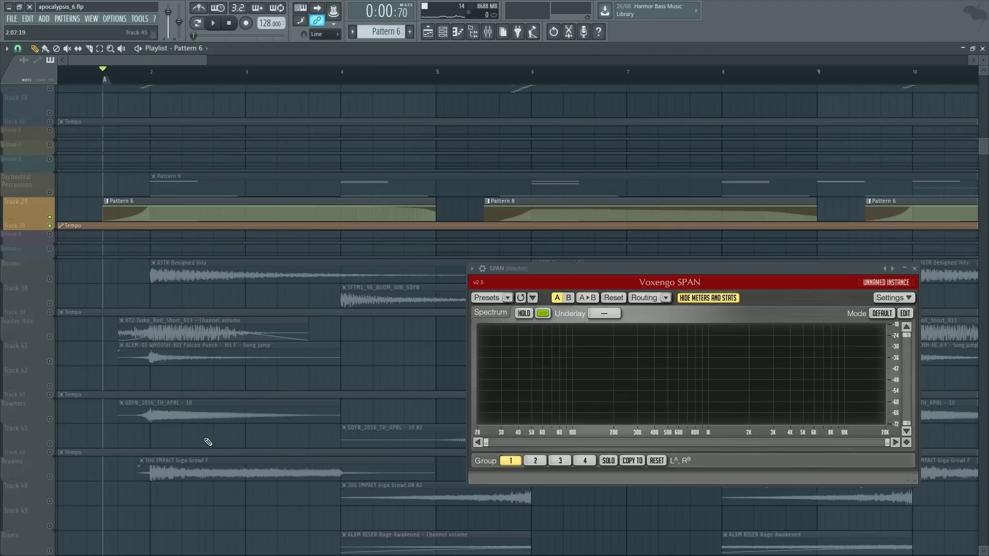
Step: Examine the Cymbal Crescendo notes and velocities of Pattern 6 in the piano roll, and return to the playlist
{"action": "double_click", "coordinate": [107, 213]}
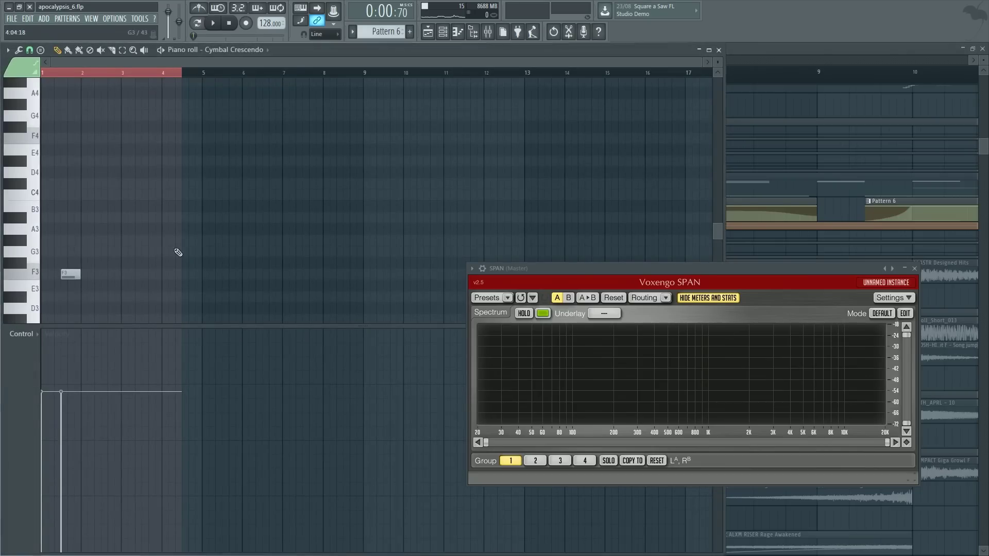
{"action": "scroll", "coordinate": [192, 72], "scroll_direction": "up", "scroll_amount": 5}
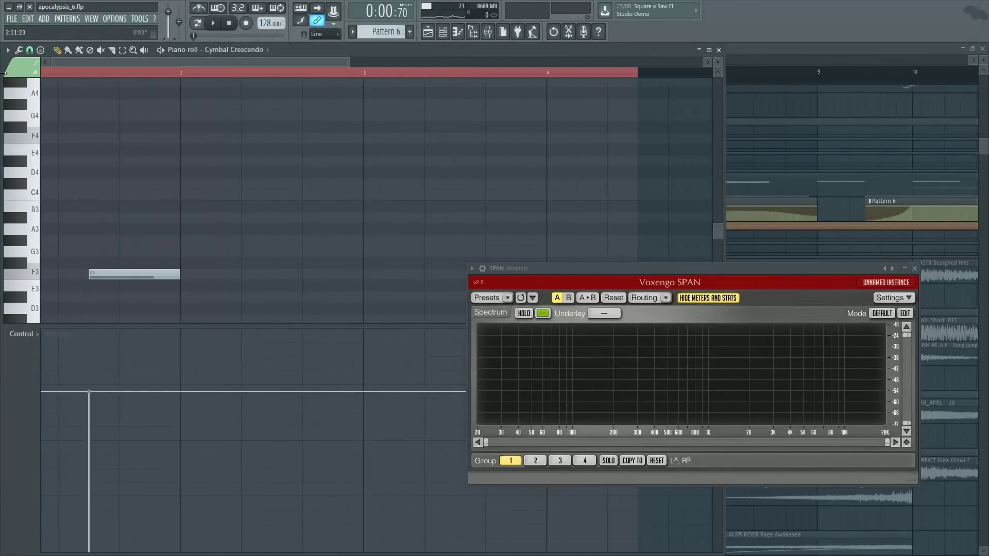
{"action": "scroll", "coordinate": [170, 242], "scroll_direction": "up", "scroll_amount": 3}
{"action": "scroll", "coordinate": [254, 221], "scroll_direction": "up", "scroll_amount": 1}
{"action": "scroll", "coordinate": [194, 100], "scroll_direction": "down", "scroll_amount": 3}
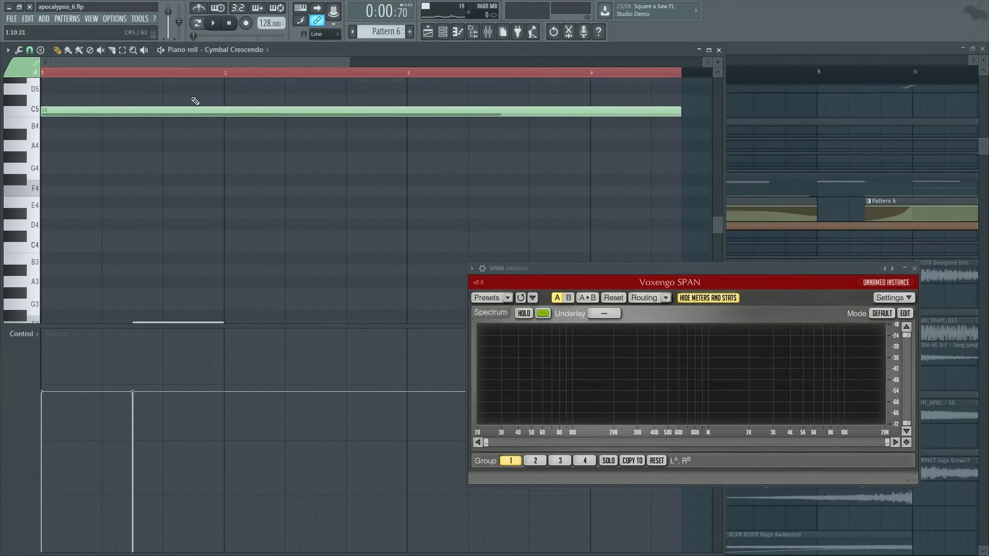
{"action": "scroll", "coordinate": [382, 112], "scroll_direction": "down", "scroll_amount": 2}
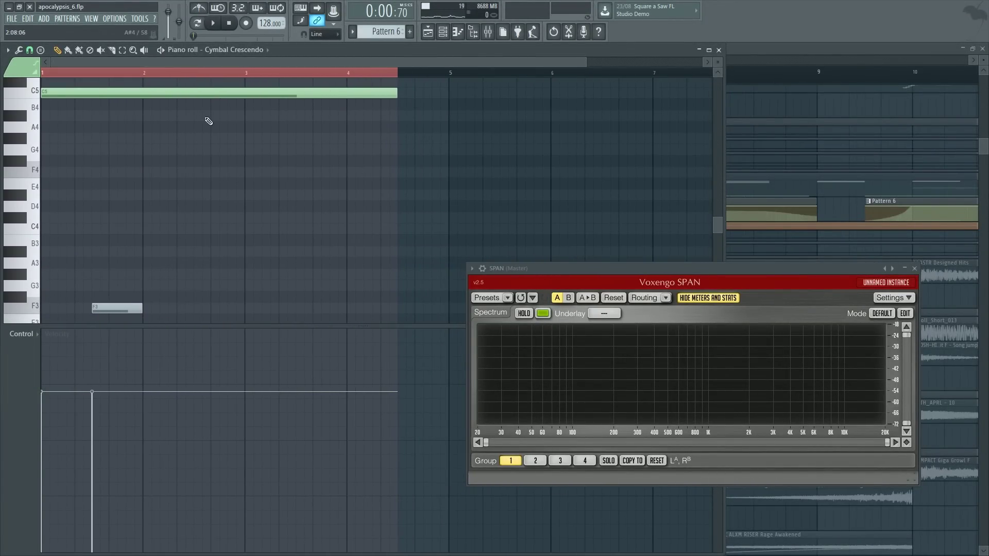
{"action": "left_click", "coordinate": [235, 82]}
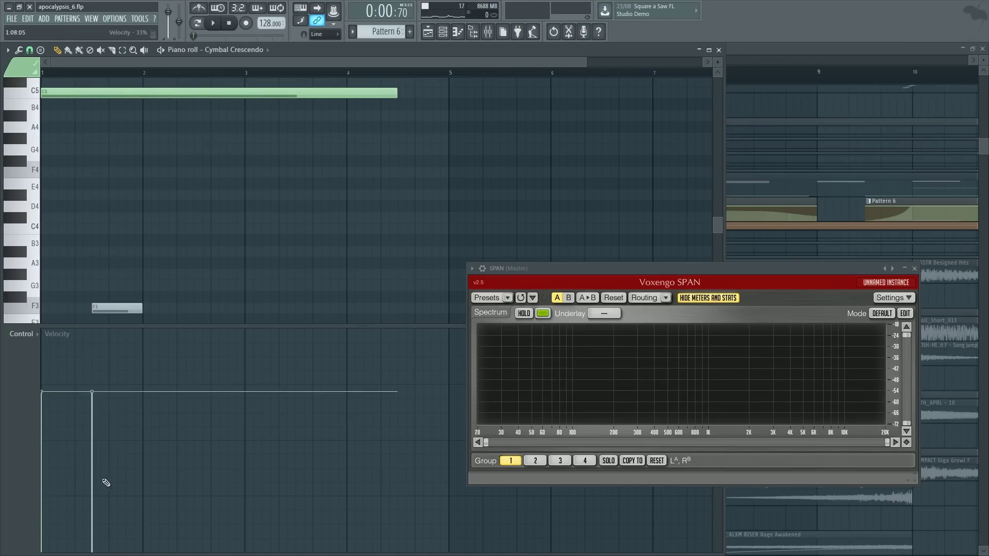
{"action": "left_click", "coordinate": [719, 50]}
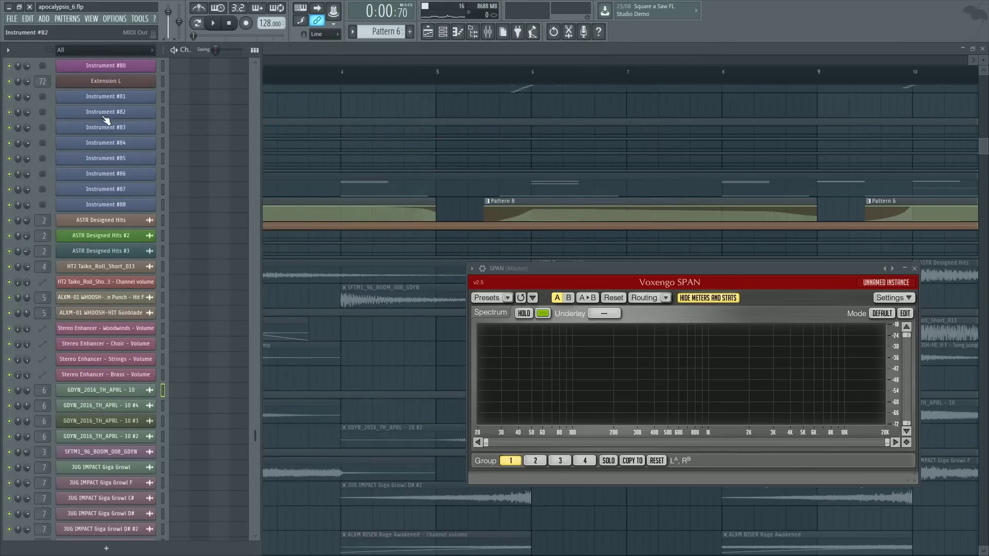
{"action": "key", "text": "F6"}
Step: Unmute the Booms, Trailer Hits and Downers groups alongside the cymbal track
{"action": "scroll", "coordinate": [124, 85], "scroll_direction": "up", "scroll_amount": 3}
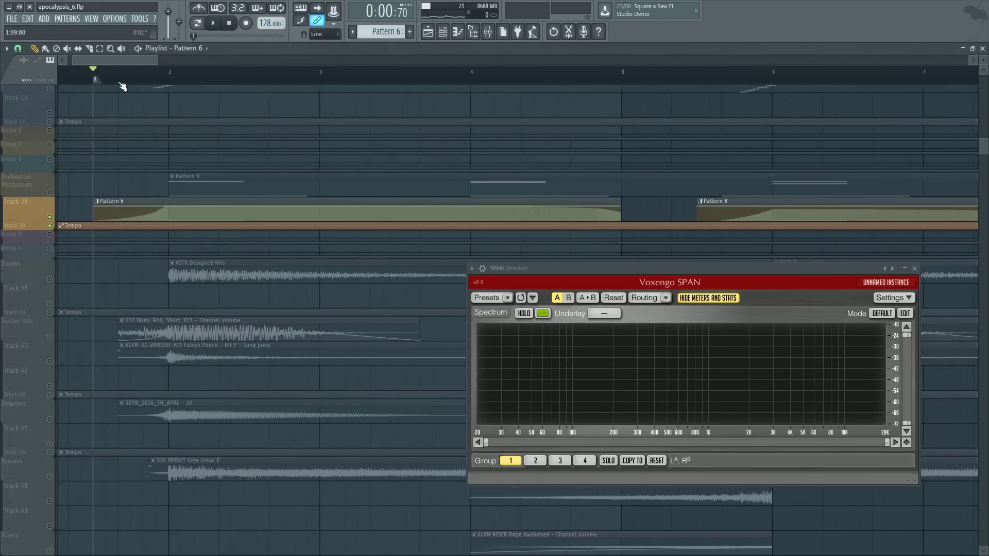
{"action": "scroll", "coordinate": [122, 85], "scroll_direction": "down", "scroll_amount": 2}
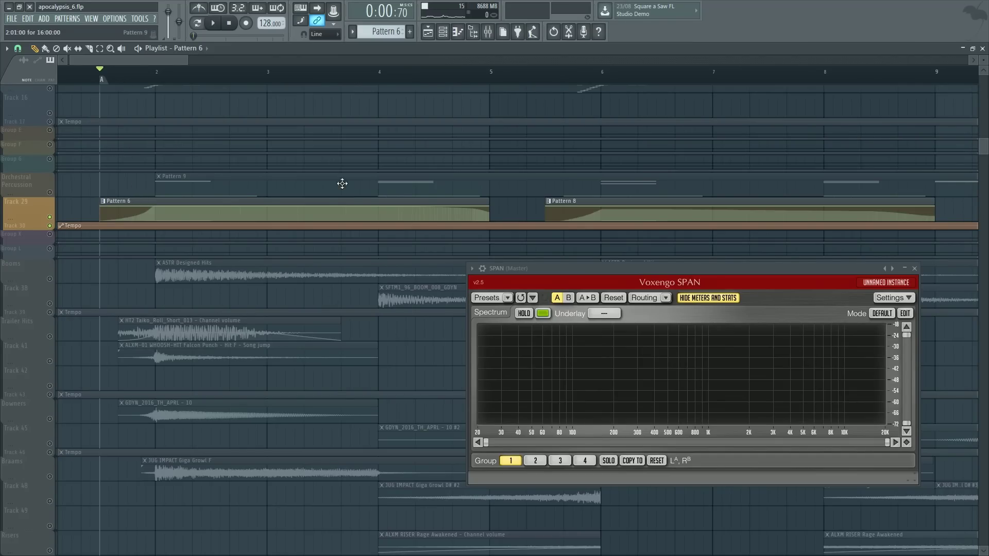
{"action": "scroll", "coordinate": [103, 278], "scroll_direction": "down", "scroll_amount": 5}
{"action": "scroll", "coordinate": [114, 252], "scroll_direction": "up", "scroll_amount": 3}
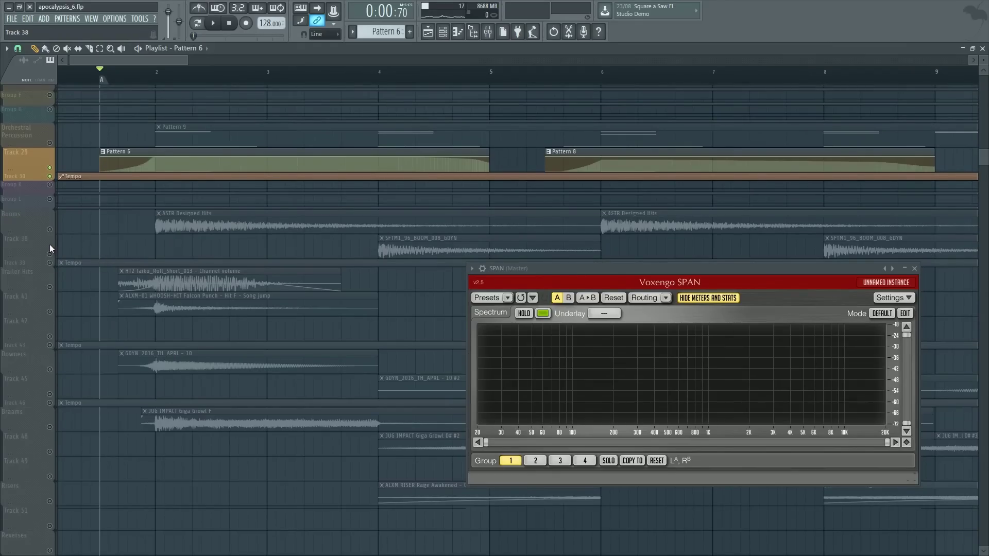
{"action": "left_click", "coordinate": [49, 229]}
{"action": "left_click", "coordinate": [50, 287]}
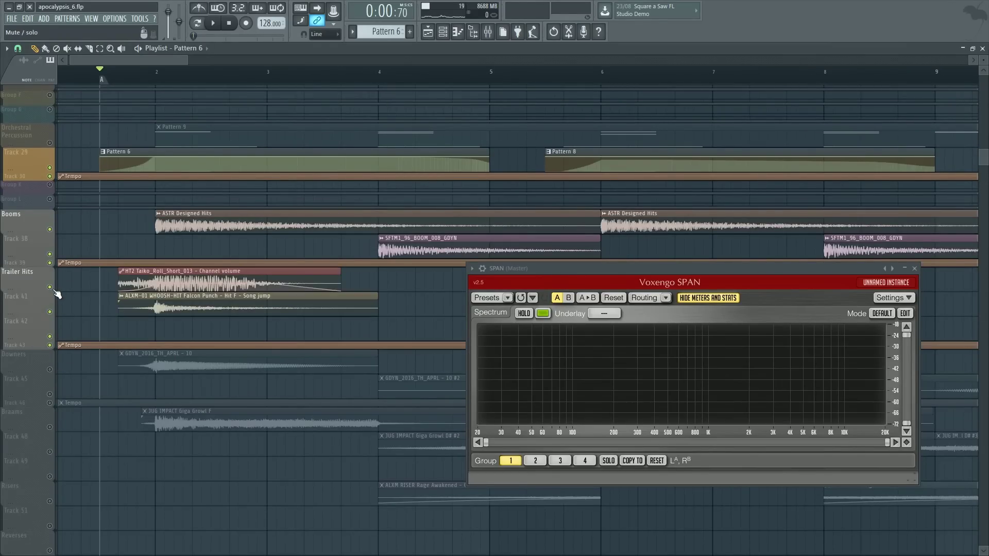
{"action": "left_click", "coordinate": [49, 370]}
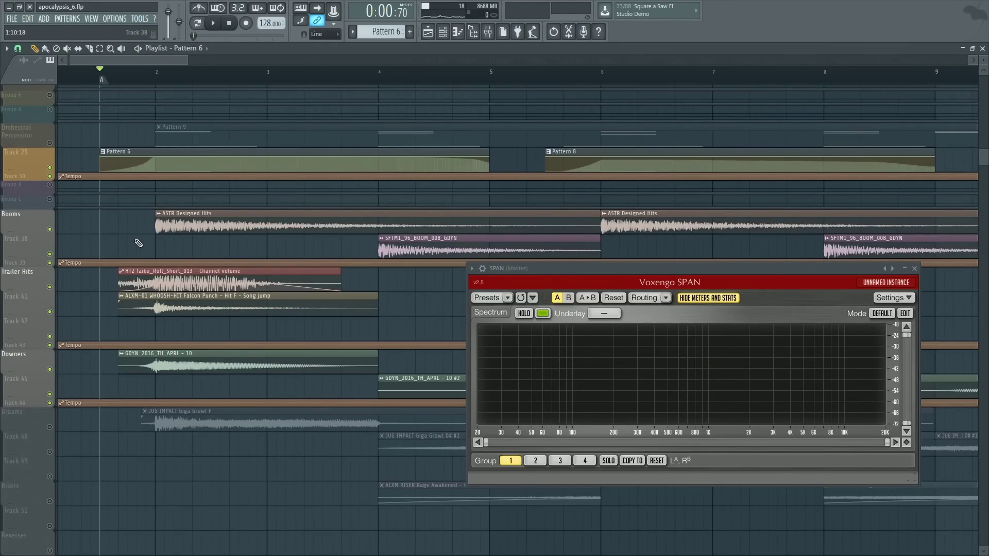
Step: Play the cymbal crescendo layered with the booms, trailer hits and downers from marker A, and stop playback
{"action": "scroll", "coordinate": [142, 238], "scroll_direction": "up", "scroll_amount": 3}
{"action": "scroll", "coordinate": [242, 435], "scroll_direction": "down", "scroll_amount": 6}
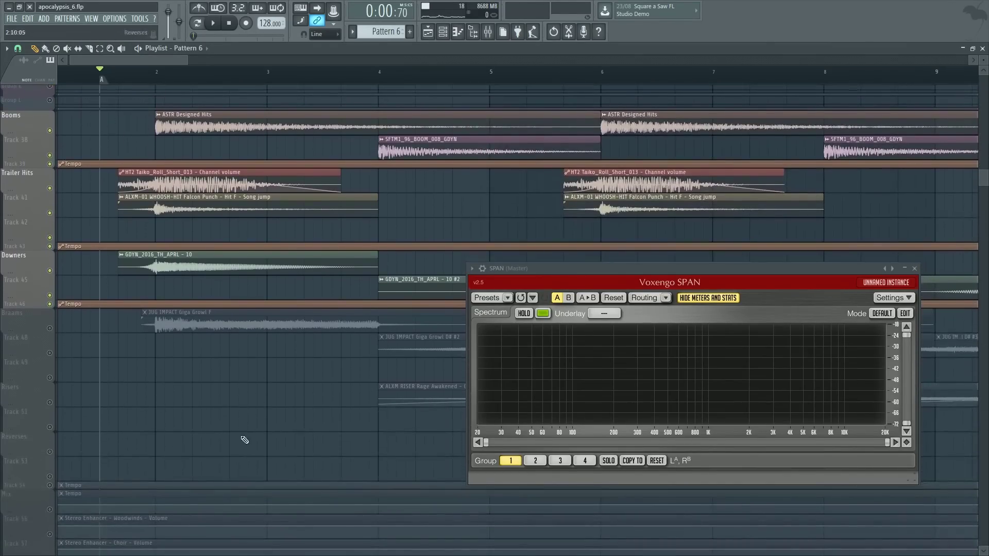
{"action": "scroll", "coordinate": [90, 295], "scroll_direction": "up", "scroll_amount": 3}
{"action": "scroll", "coordinate": [90, 296], "scroll_direction": "up", "scroll_amount": 1}
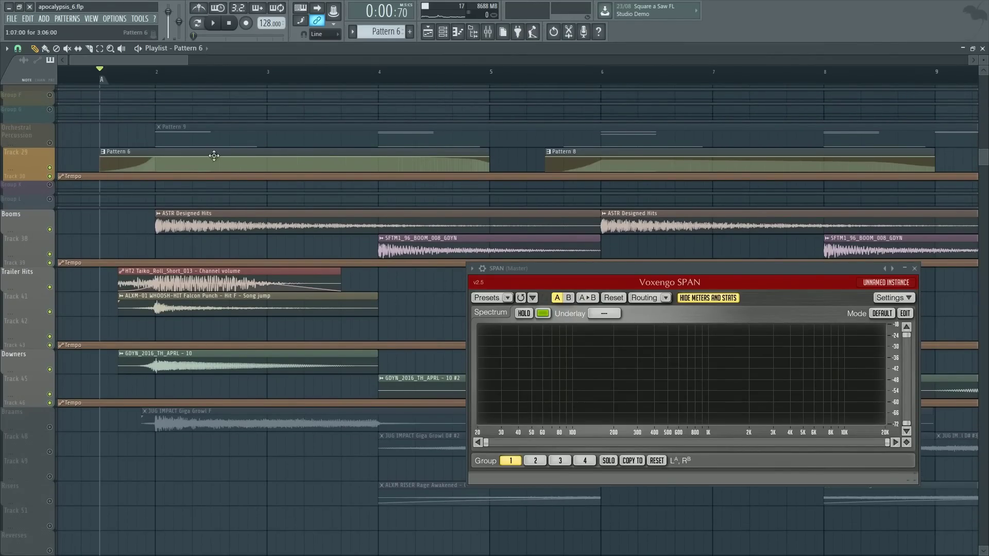
{"action": "key", "text": "space"}
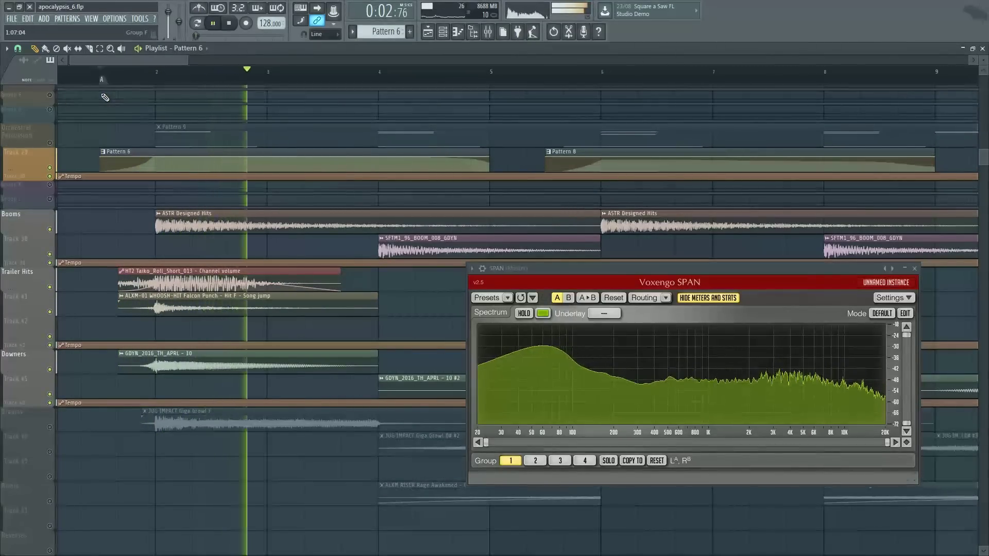
{"action": "key", "text": "space"}
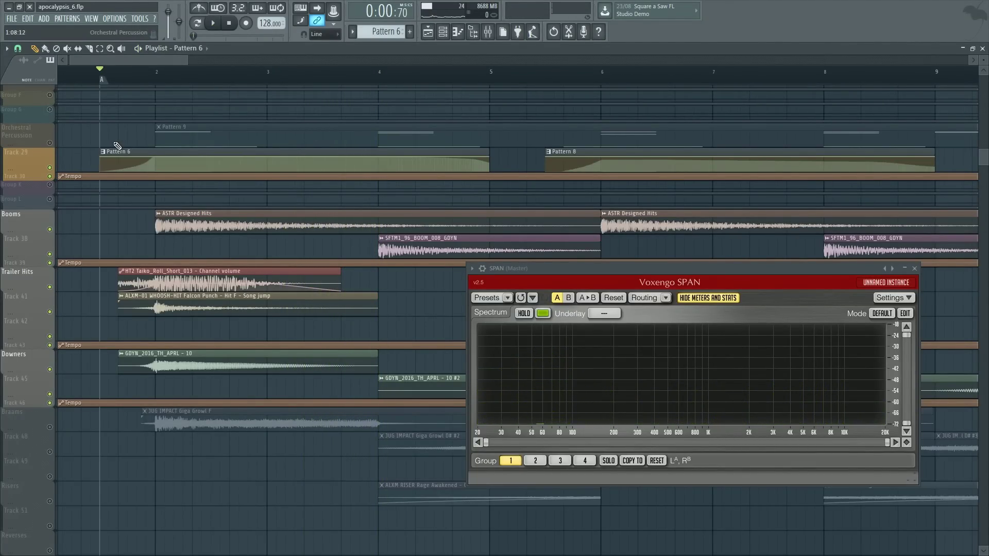
Step: Unmute the Braams group alongside the cymbal crescendo, booms, trailer hits and downers
{"action": "scroll", "coordinate": [129, 144], "scroll_direction": "down", "scroll_amount": 2}
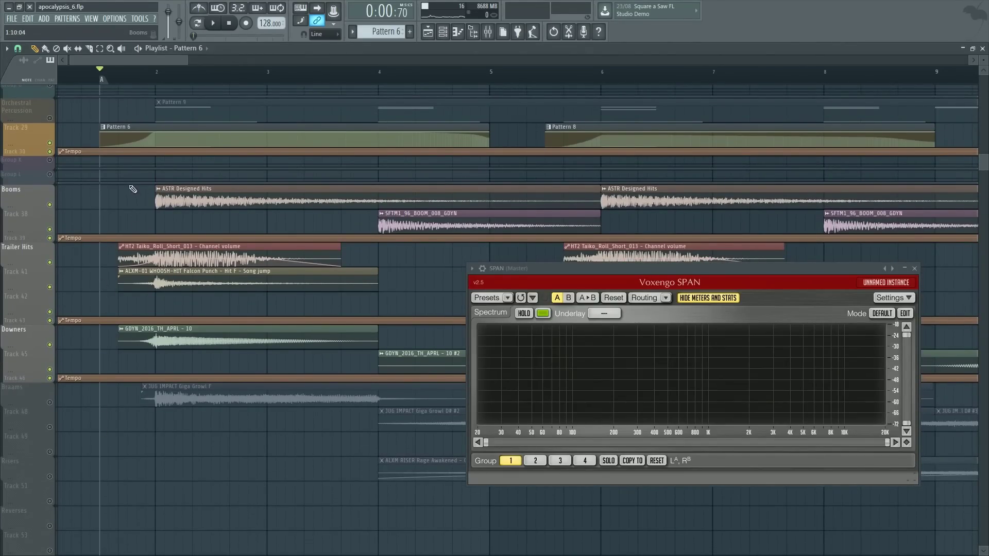
{"action": "scroll", "coordinate": [129, 236], "scroll_direction": "up", "scroll_amount": 2}
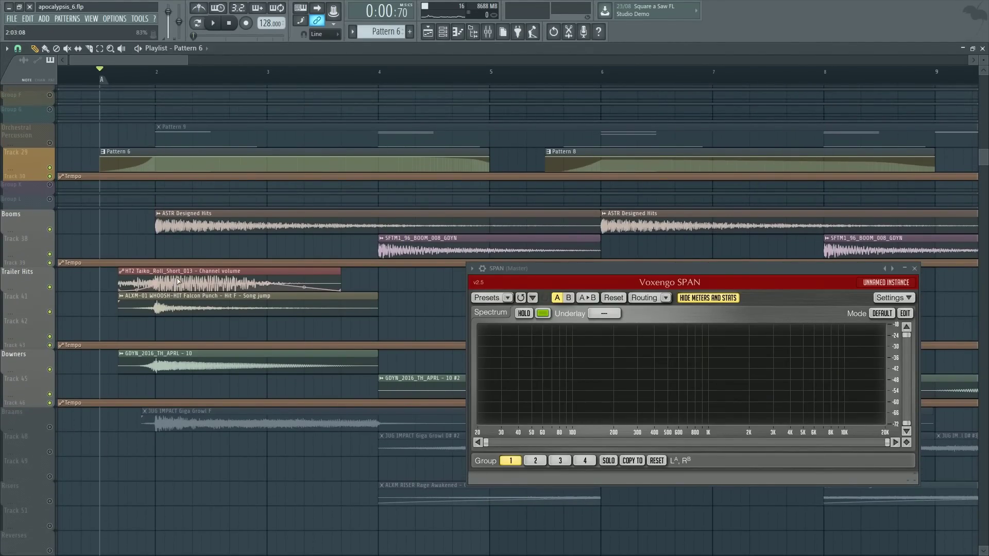
{"action": "scroll", "coordinate": [162, 335], "scroll_direction": "down", "scroll_amount": 3}
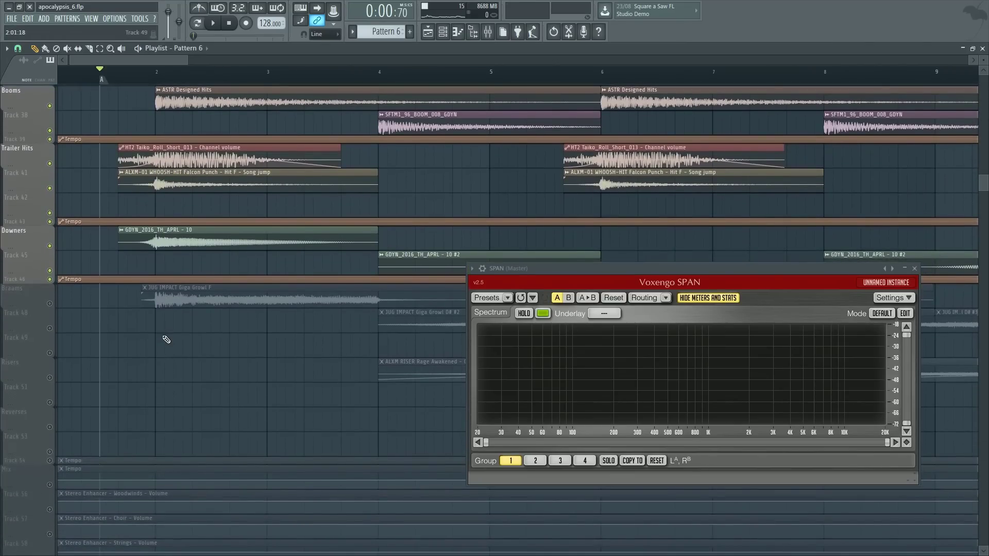
{"action": "scroll", "coordinate": [161, 343], "scroll_direction": "up", "scroll_amount": 6}
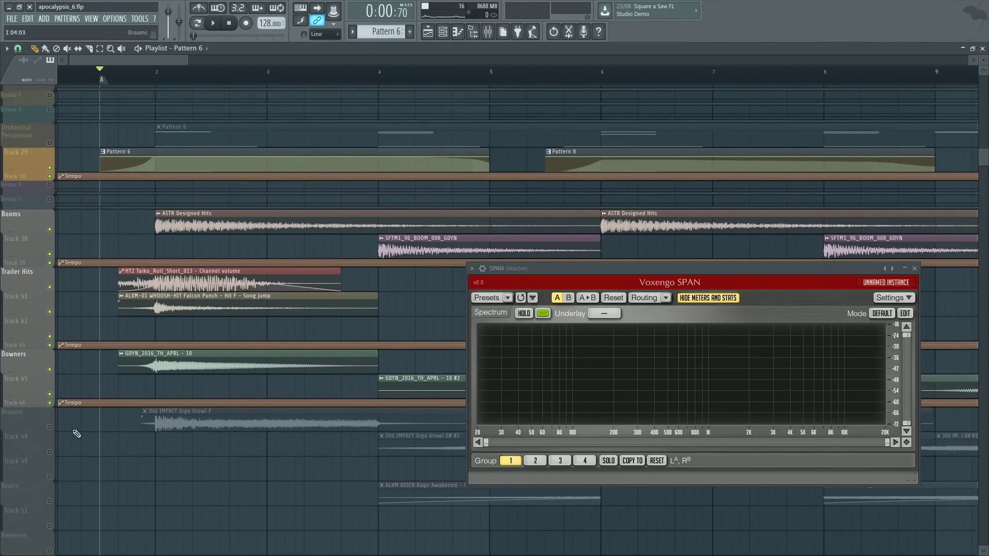
{"action": "left_click", "coordinate": [51, 427]}
{"action": "scroll", "coordinate": [111, 456], "scroll_direction": "down", "scroll_amount": 6}
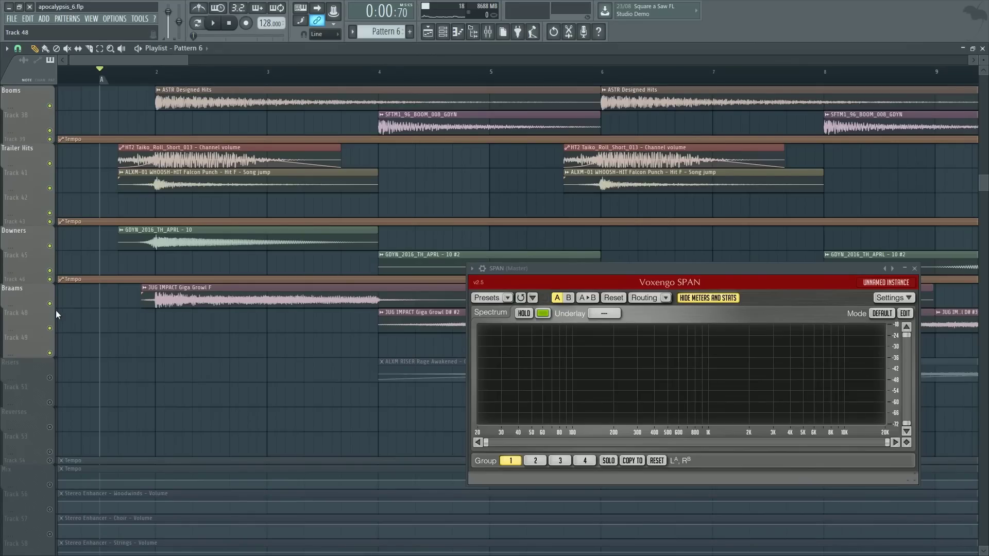
Step: Solo the Braams group, play it from just before bar 2, and stop playback
{"action": "right_click", "coordinate": [50, 304]}
{"action": "scroll", "coordinate": [132, 311], "scroll_direction": "down", "scroll_amount": 4}
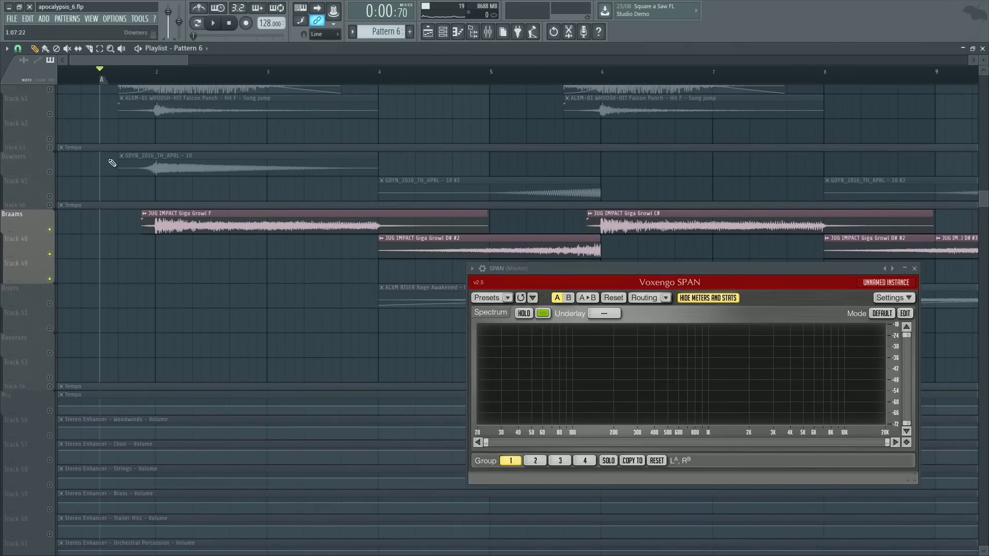
{"action": "left_click", "coordinate": [141, 80]}
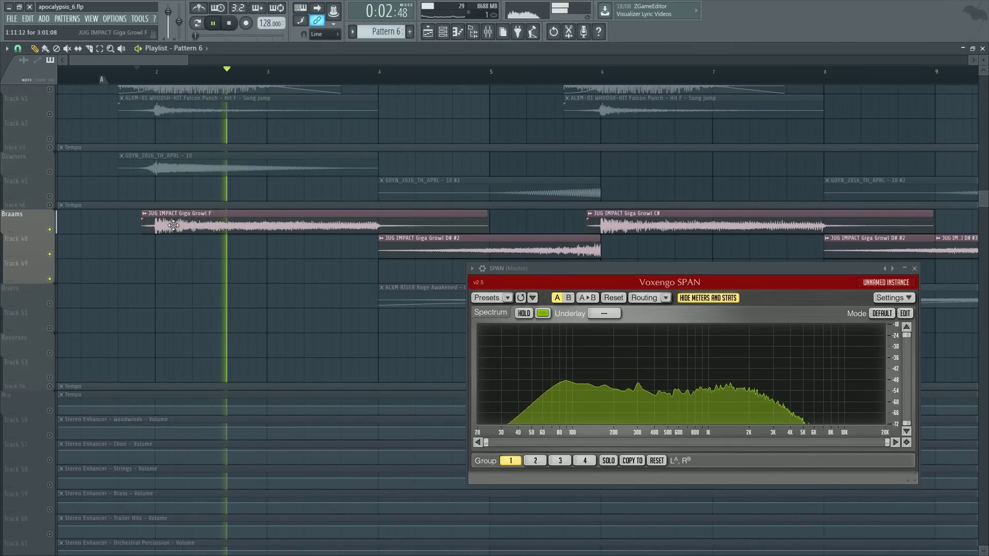
{"action": "key", "text": "space"}
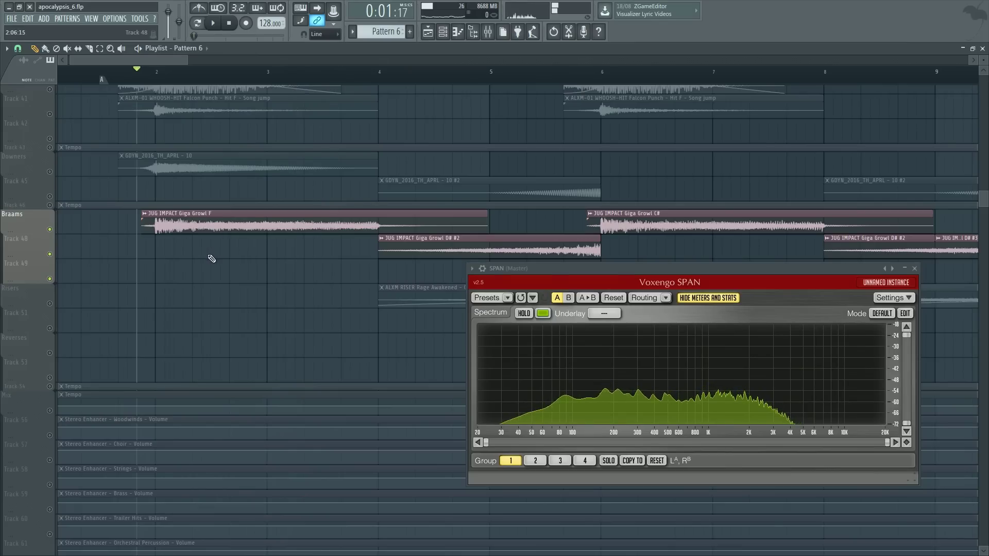
Step: Unmute the Downers, Trailer Hits and Booms groups and the cymbal crescendo track 29 alongside the Braams
{"action": "scroll", "coordinate": [170, 272], "scroll_direction": "up", "scroll_amount": 4}
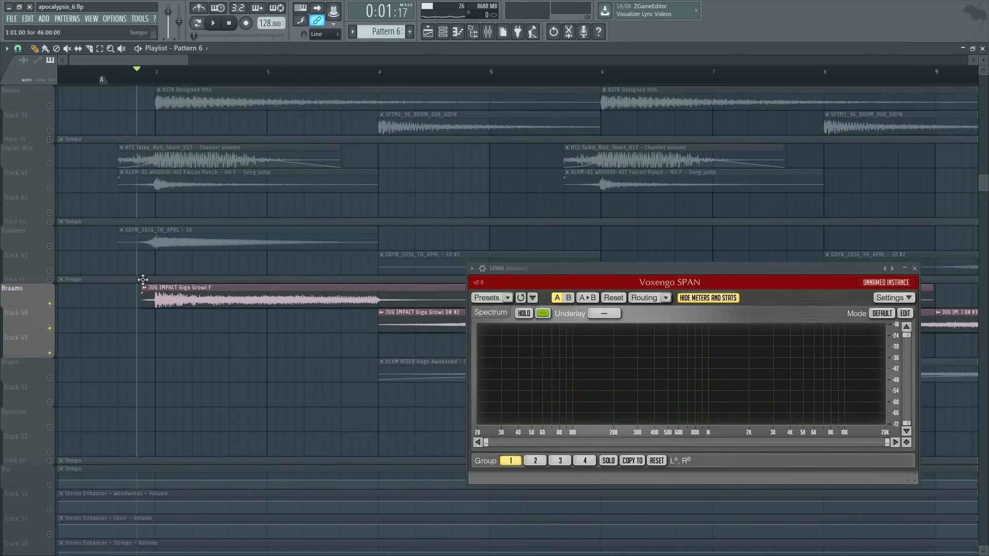
{"action": "left_click", "coordinate": [51, 272], "text": "ctrl"}
{"action": "left_click", "coordinate": [49, 223], "text": "ctrl"}
{"action": "scroll", "coordinate": [76, 237], "scroll_direction": "up", "scroll_amount": 2}
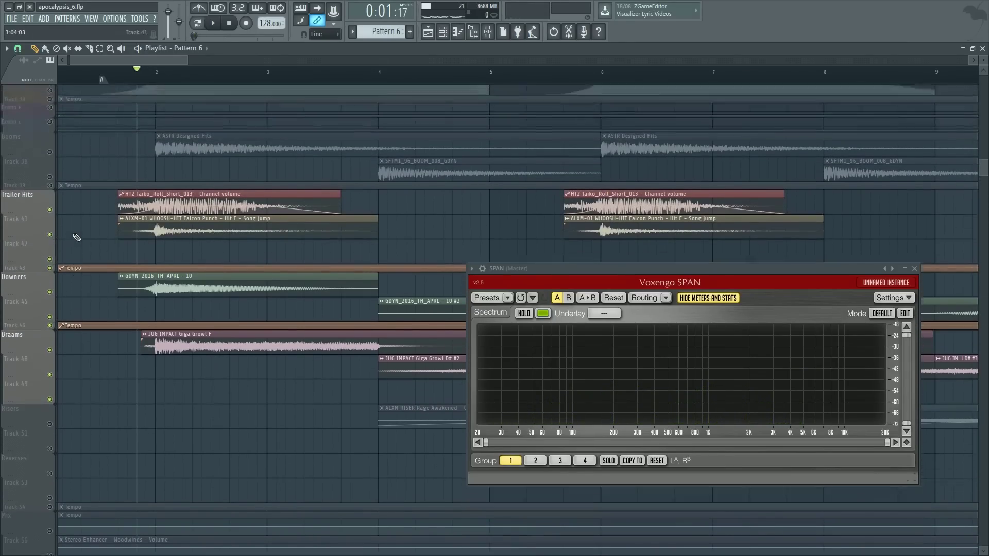
{"action": "scroll", "coordinate": [76, 238], "scroll_direction": "up", "scroll_amount": 1}
{"action": "left_click", "coordinate": [50, 208], "text": "ctrl"}
{"action": "scroll", "coordinate": [51, 196], "scroll_direction": "up", "scroll_amount": 2}
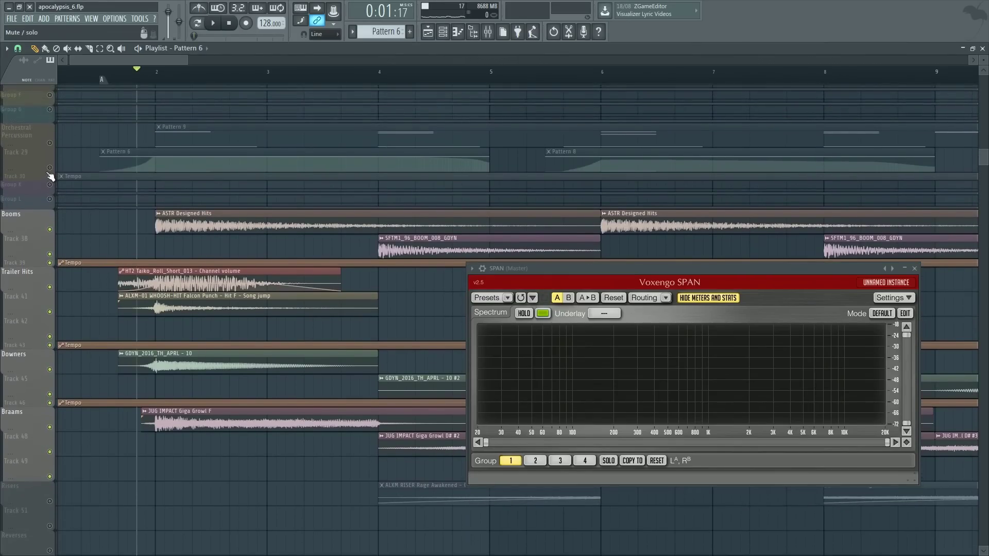
{"action": "left_click", "coordinate": [50, 170], "text": "ctrl"}
Step: Play the braams layered with the cymbals, booms, trailer hits and downers from just before marker A, and stop playback
{"action": "left_click", "coordinate": [90, 80]}
{"action": "key", "text": "space"}
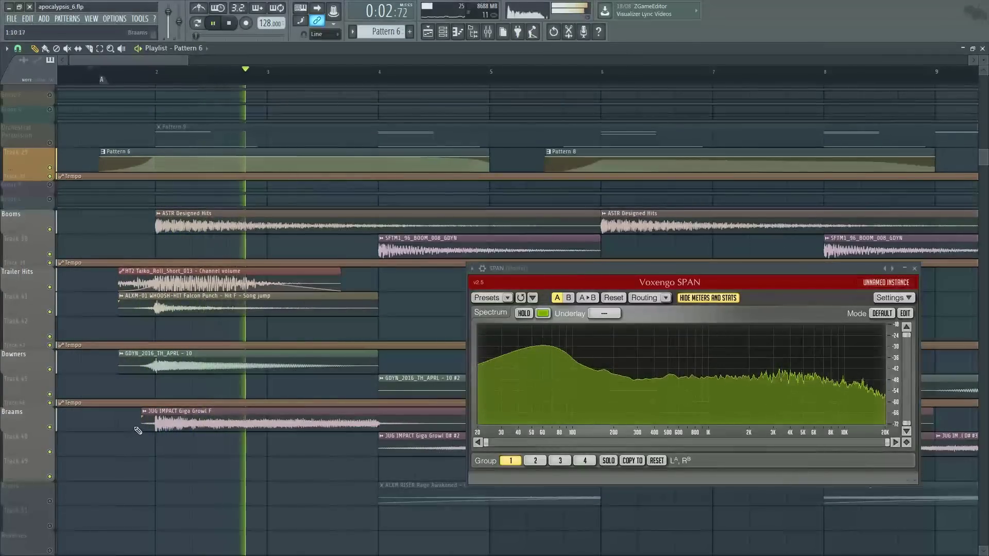
{"action": "key", "text": "space"}
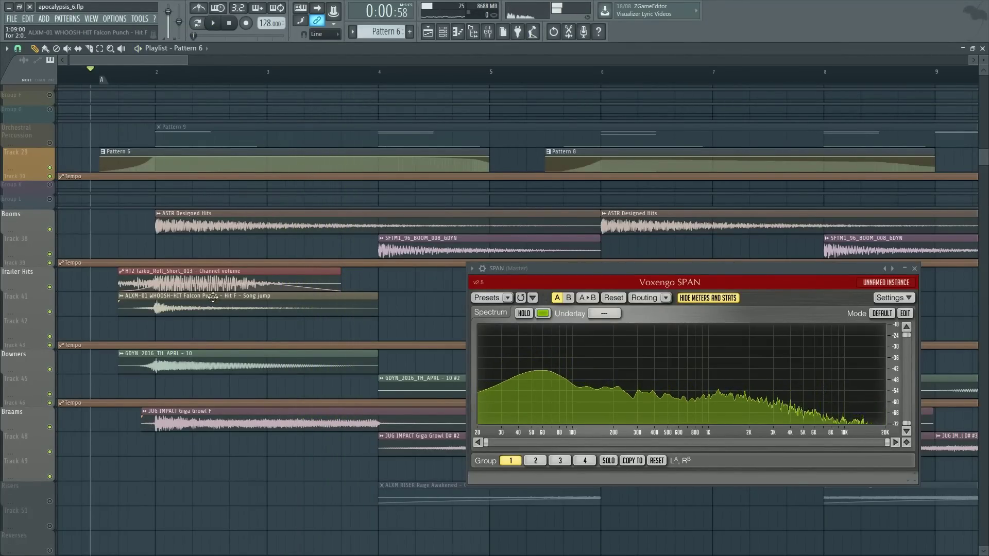
Step: Unmute all playlist tracks, play the full arrangement from just before marker A, and stop playback
{"action": "scroll", "coordinate": [244, 401], "scroll_direction": "up", "scroll_amount": 3}
{"action": "scroll", "coordinate": [244, 401], "scroll_direction": "up", "scroll_amount": 5}
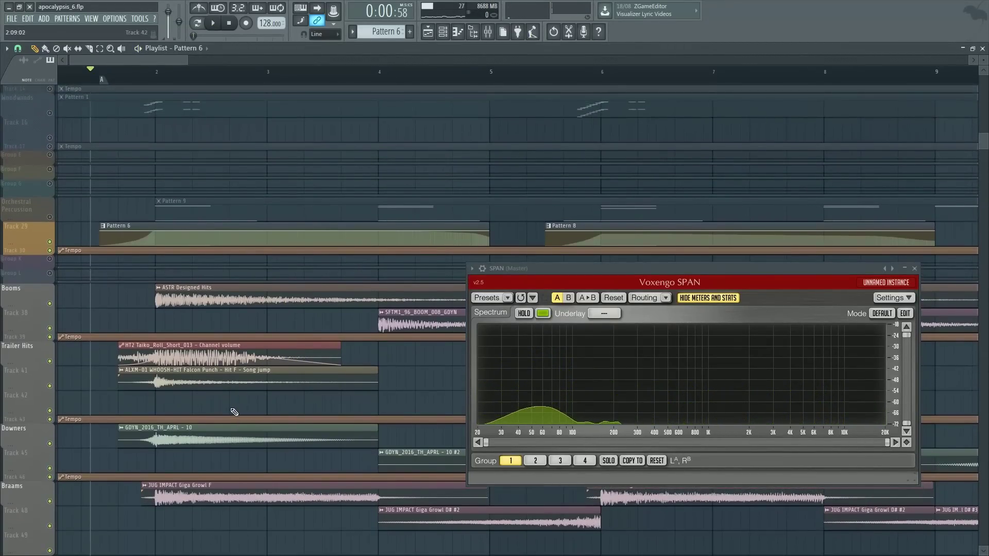
{"action": "scroll", "coordinate": [196, 438], "scroll_direction": "up", "scroll_amount": 8}
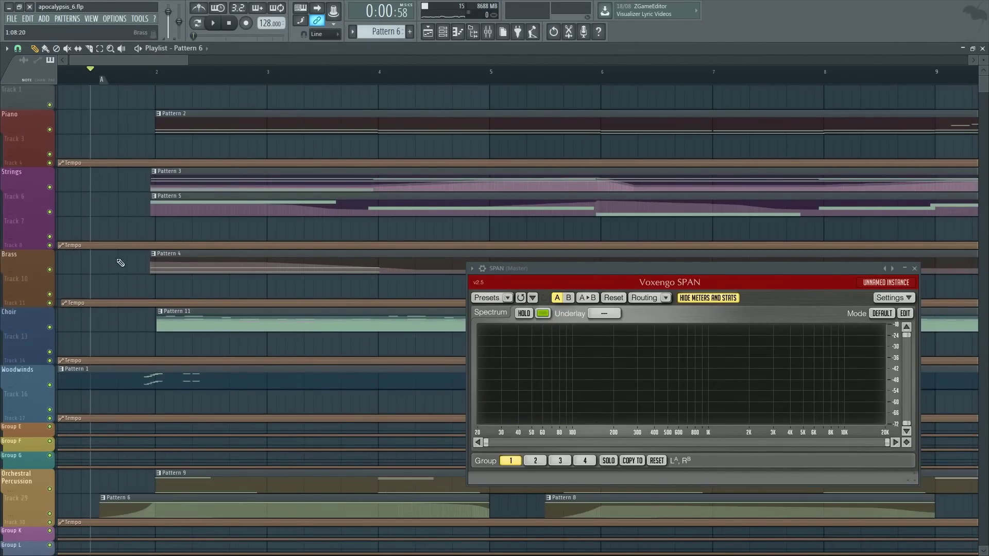
{"action": "scroll", "coordinate": [155, 262], "scroll_direction": "down", "scroll_amount": 2, "text": "ctrl"}
{"action": "scroll", "coordinate": [161, 261], "scroll_direction": "down", "scroll_amount": 9}
{"action": "scroll", "coordinate": [161, 260], "scroll_direction": "down", "scroll_amount": 3}
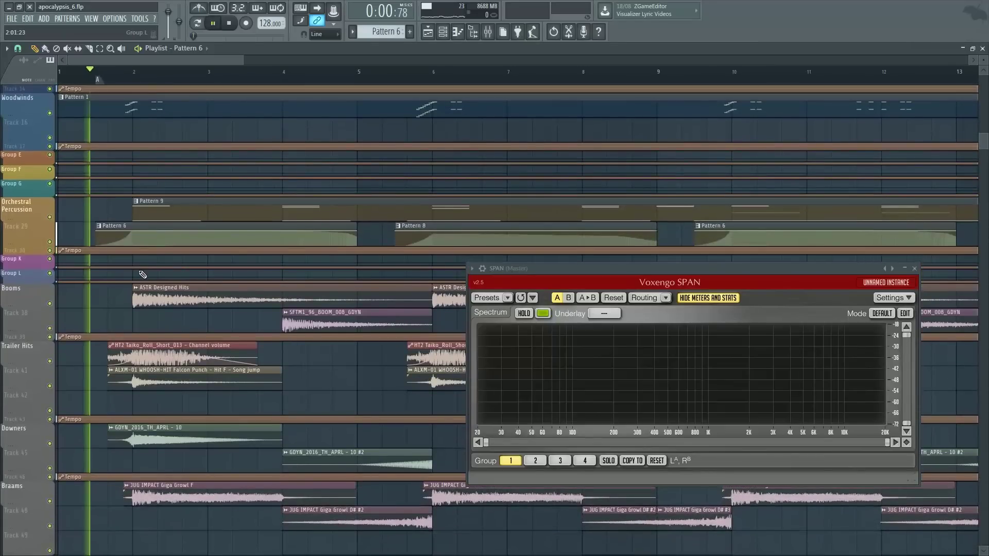
{"action": "key", "text": "space"}
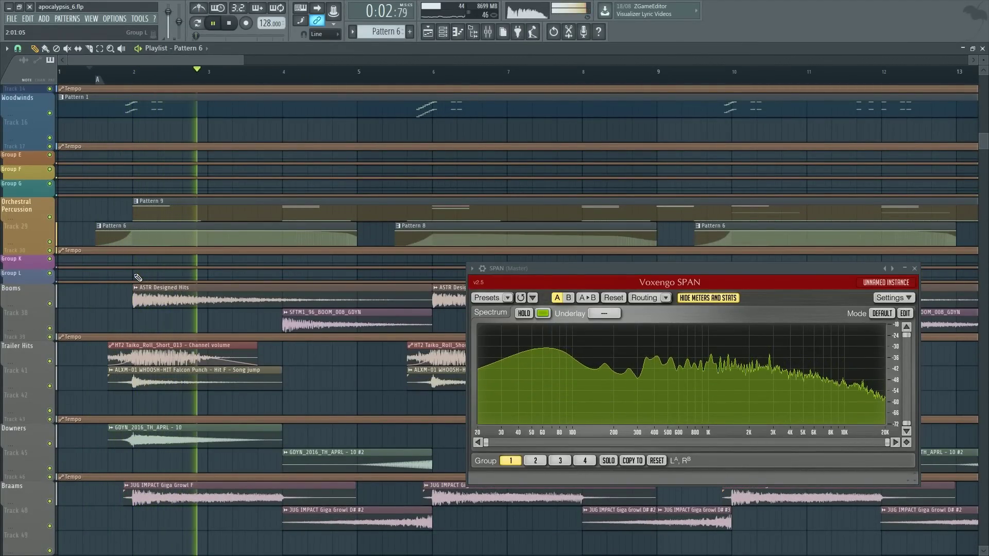
{"action": "key", "text": "space"}
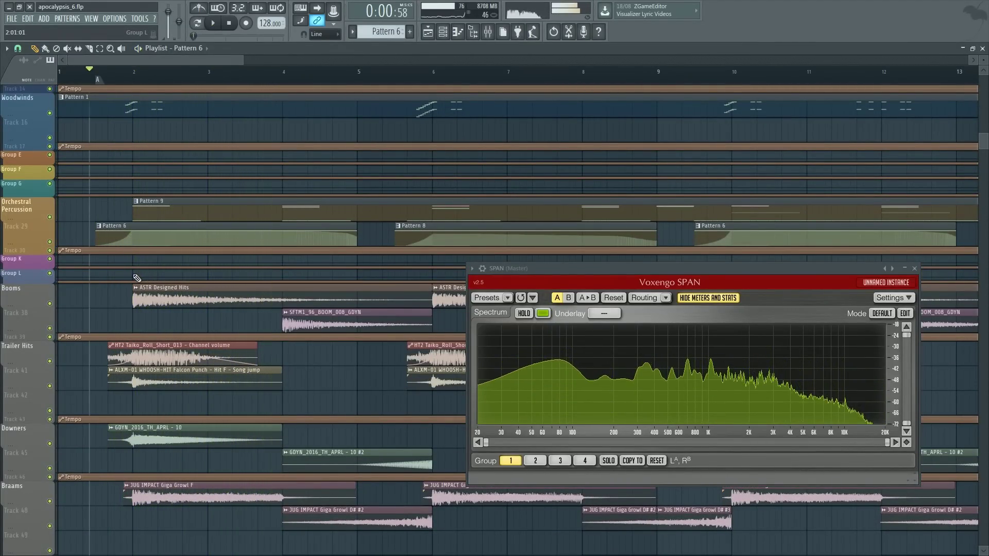
Step: Solo the WHOOSH-HIT Falcon Punch track, and unmute Woodwinds and Orchestral Percussion while leaving the cymbal track 29 muted
{"action": "scroll", "coordinate": [137, 279], "scroll_direction": "down", "scroll_amount": 5}
{"action": "right_click", "coordinate": [50, 262]}
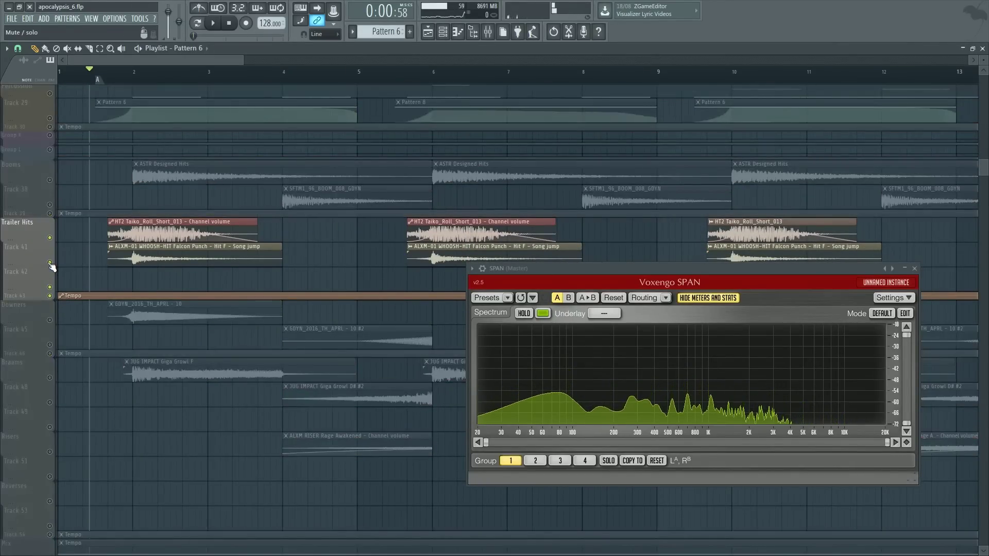
{"action": "scroll", "coordinate": [69, 307], "scroll_direction": "up", "scroll_amount": 10}
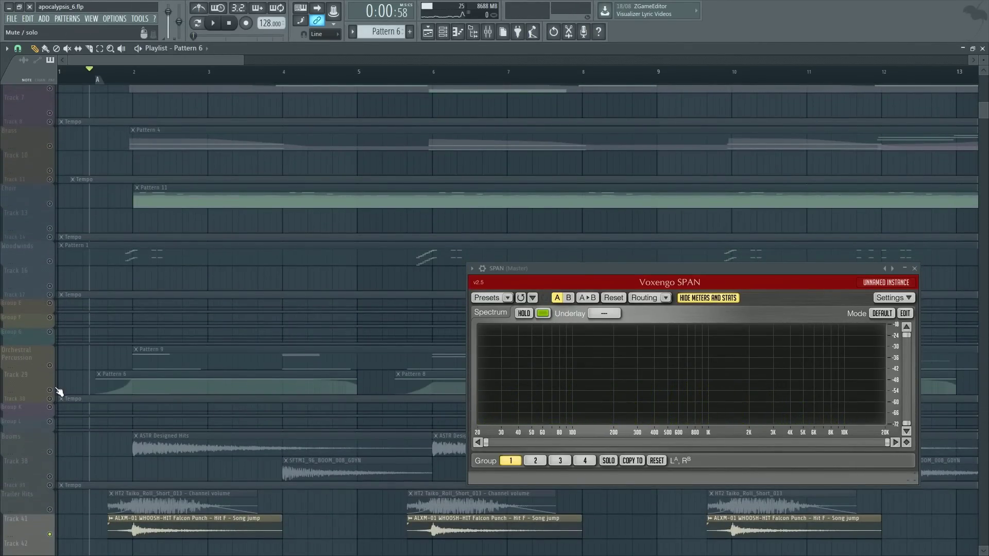
{"action": "left_click", "coordinate": [51, 366]}
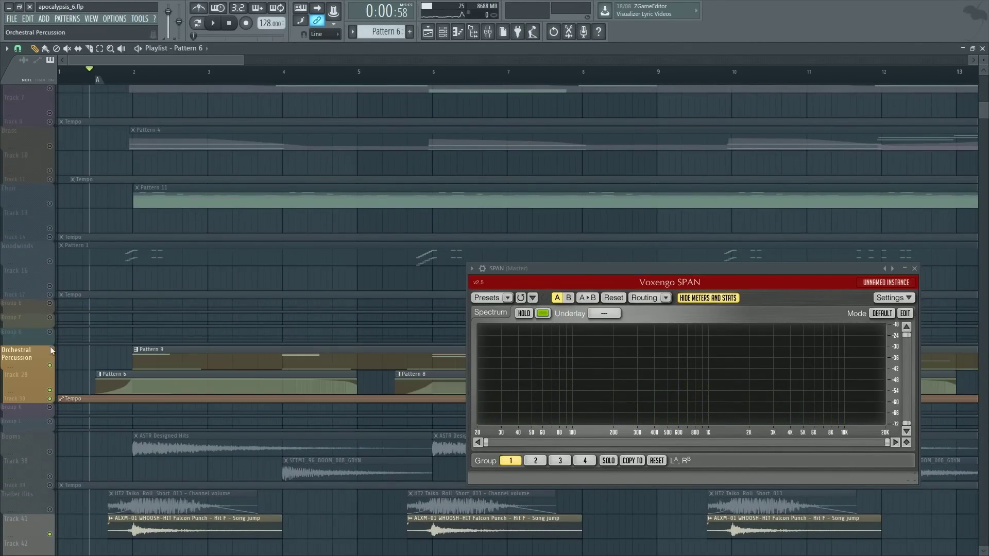
{"action": "left_click", "coordinate": [51, 289]}
{"action": "left_click", "coordinate": [51, 391]}
Step: Unmute the Choir, Brass, Strings and Piano groups, play them with the whoosh hit from just before marker A, and stop playback
{"action": "scroll", "coordinate": [51, 391], "scroll_direction": "up", "scroll_amount": 3}
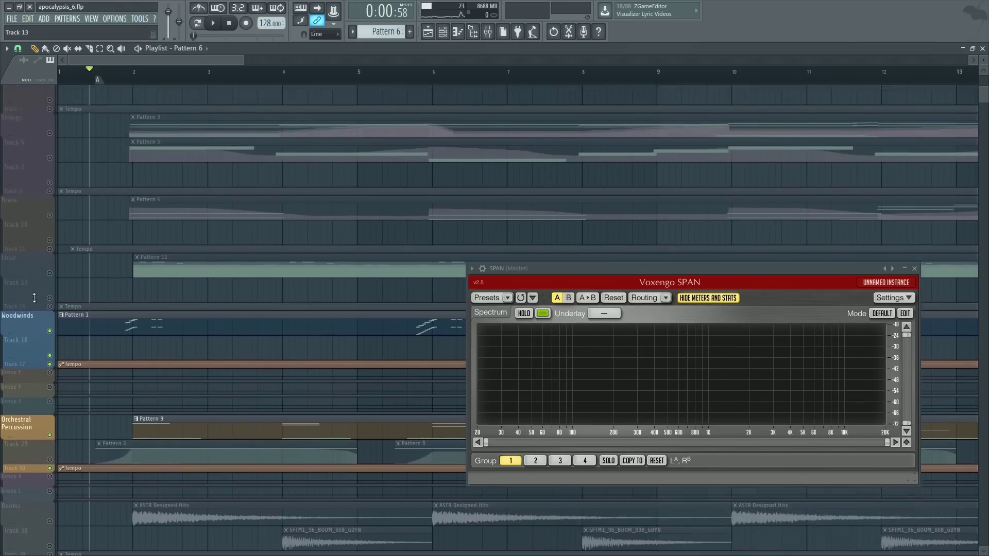
{"action": "left_click", "coordinate": [50, 313]}
{"action": "left_click", "coordinate": [48, 250]}
{"action": "left_click", "coordinate": [50, 195]}
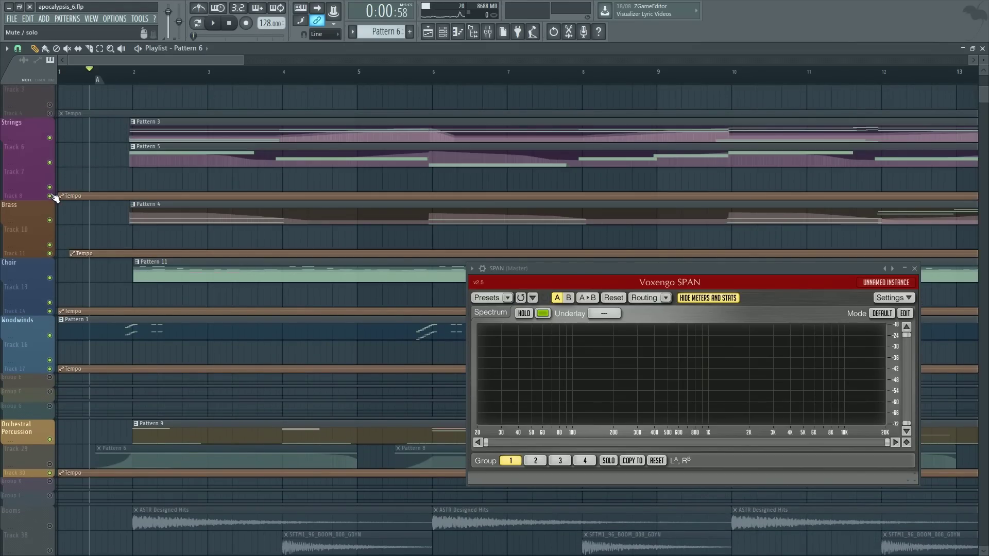
{"action": "left_click", "coordinate": [50, 112]}
{"action": "key", "text": "space"}
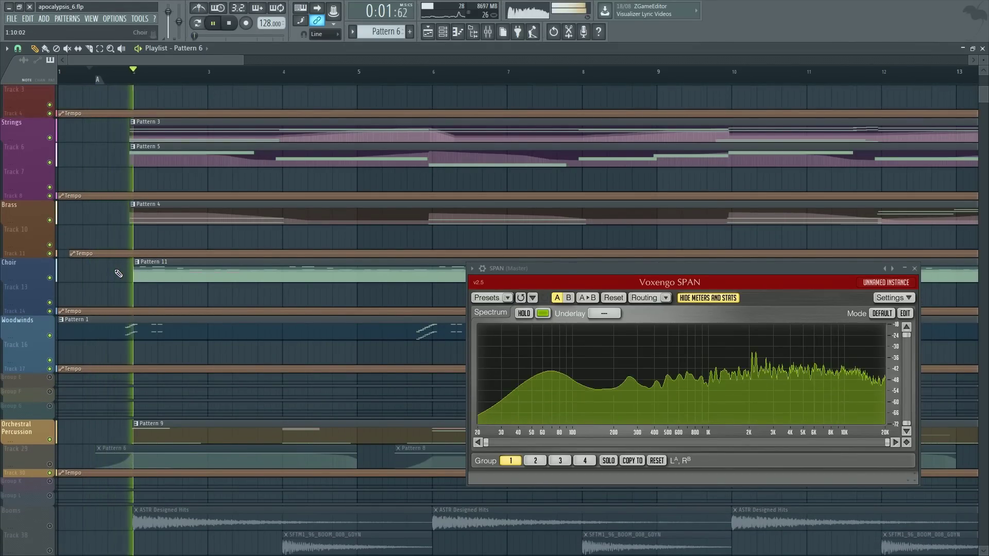
{"action": "key", "text": "space"}
Step: Restore all muted playlist tracks so the complete arrangement is active
{"action": "scroll", "coordinate": [116, 274], "scroll_direction": "down", "scroll_amount": 10}
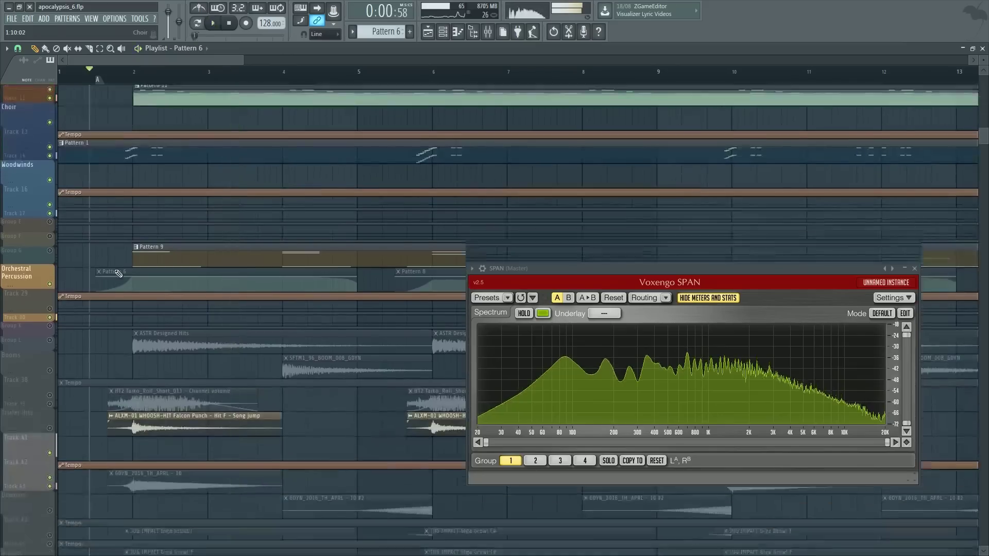
{"action": "left_click", "coordinate": [49, 269]}
{"action": "scroll", "coordinate": [115, 335], "scroll_direction": "down", "scroll_amount": 5}
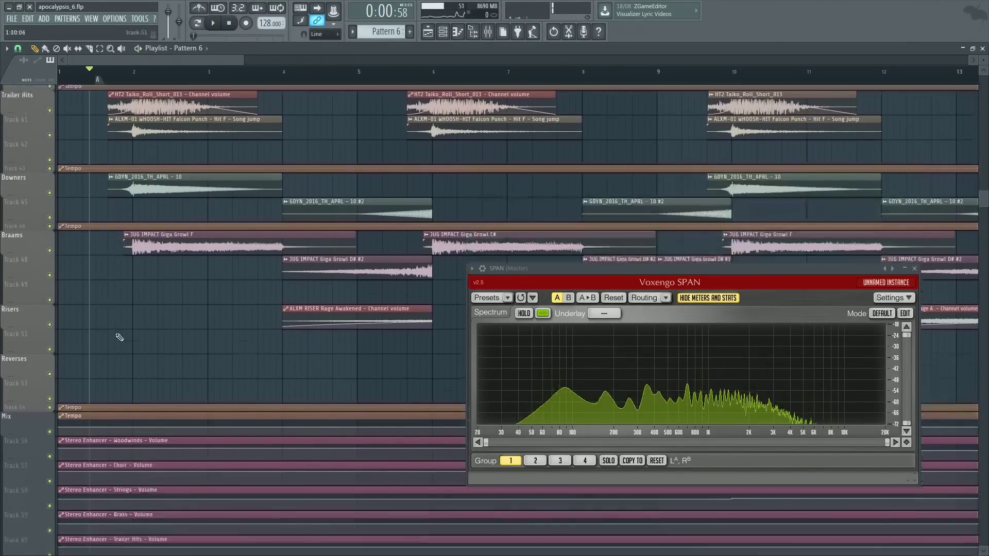
Step: Examine how the orchestral patterns, booms, trailer hits, downers, braams and risers are layered across the whole arrangement
{"action": "scroll", "coordinate": [157, 99], "scroll_direction": "down", "scroll_amount": 7, "text": "ctrl"}
{"action": "scroll", "coordinate": [82, 340], "scroll_direction": "up", "scroll_amount": 5}
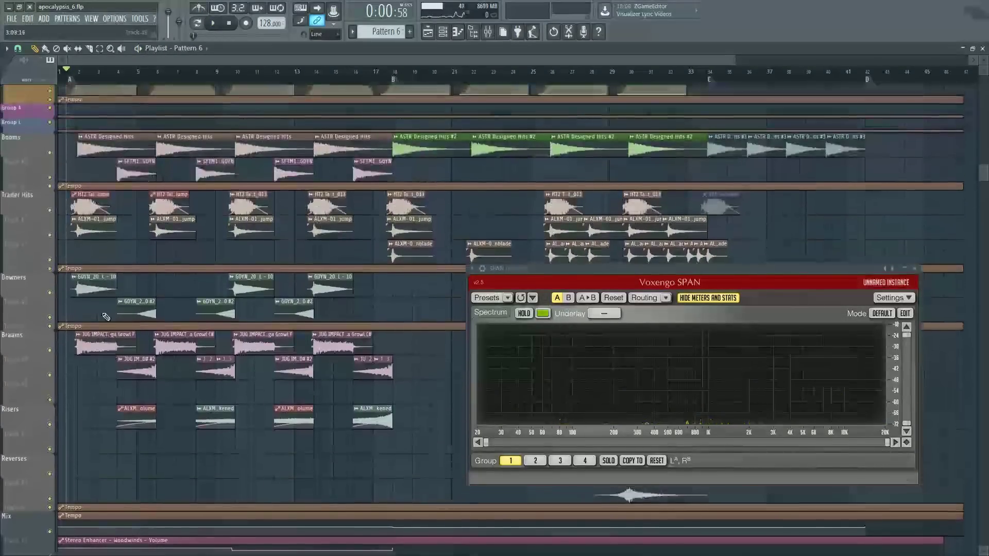
{"action": "scroll", "coordinate": [83, 383], "scroll_direction": "up", "scroll_amount": 5}
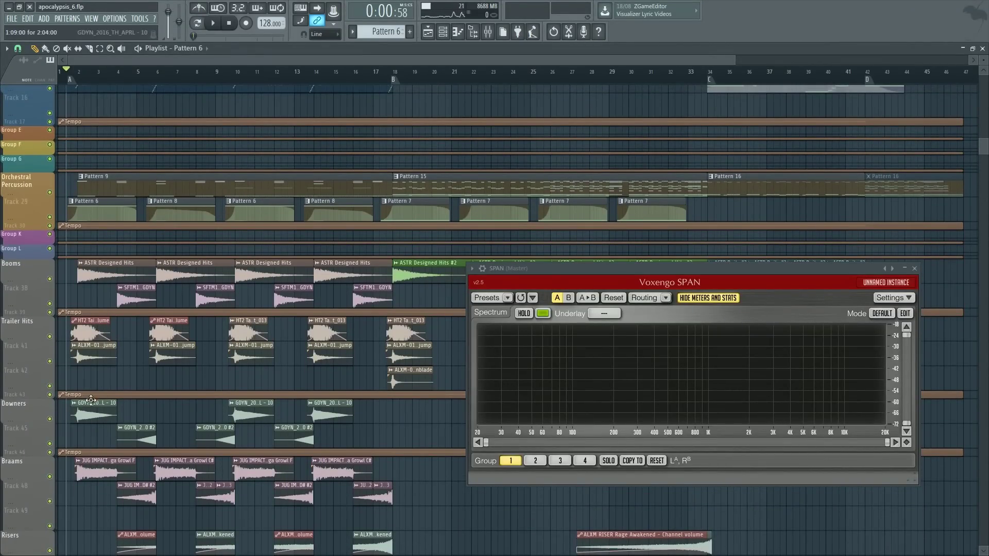
{"action": "scroll", "coordinate": [105, 374], "scroll_direction": "up", "scroll_amount": 6}
{"action": "scroll", "coordinate": [105, 374], "scroll_direction": "down", "scroll_amount": 10}
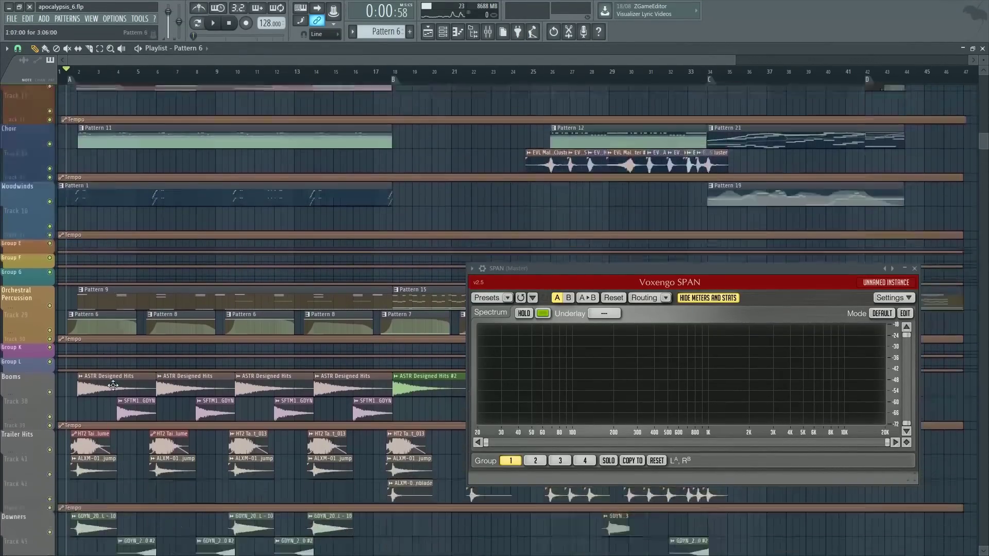
{"action": "scroll", "coordinate": [90, 283], "scroll_direction": "down", "scroll_amount": 6}
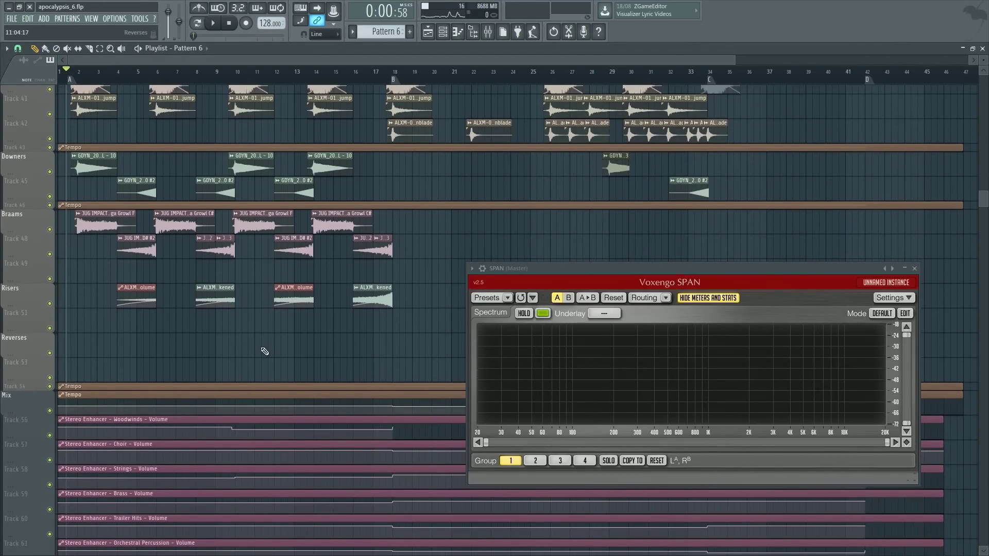
{"action": "scroll", "coordinate": [232, 258], "scroll_direction": "up", "scroll_amount": 6}
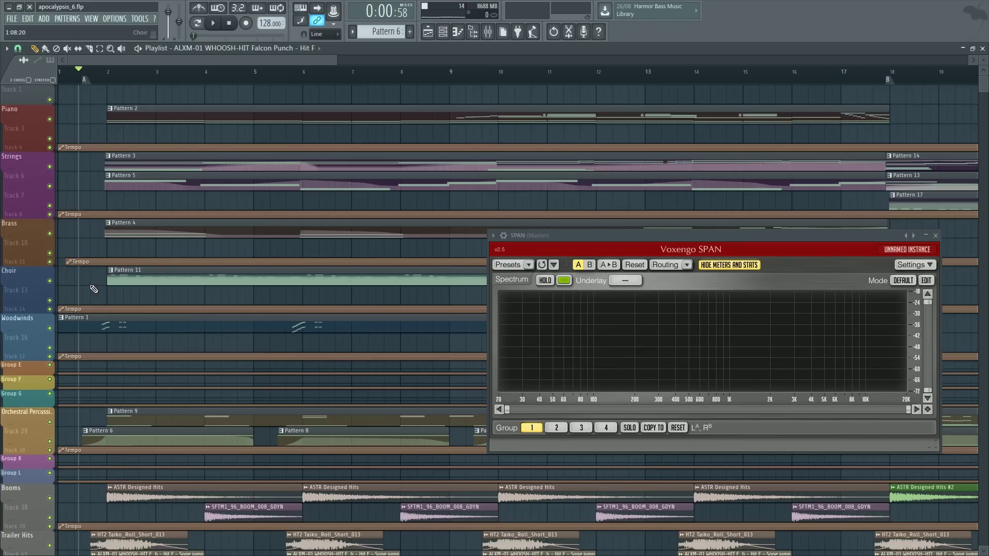
{"action": "scroll", "coordinate": [94, 289], "scroll_direction": "down", "scroll_amount": 10}
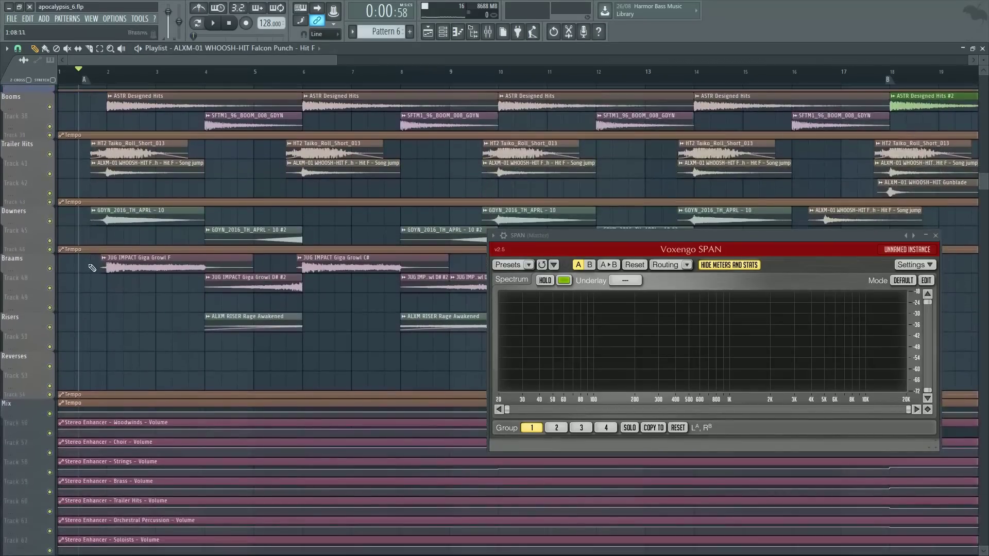
{"action": "scroll", "coordinate": [209, 271], "scroll_direction": "up", "scroll_amount": 4}
{"action": "scroll", "coordinate": [142, 374], "scroll_direction": "down", "scroll_amount": 4}
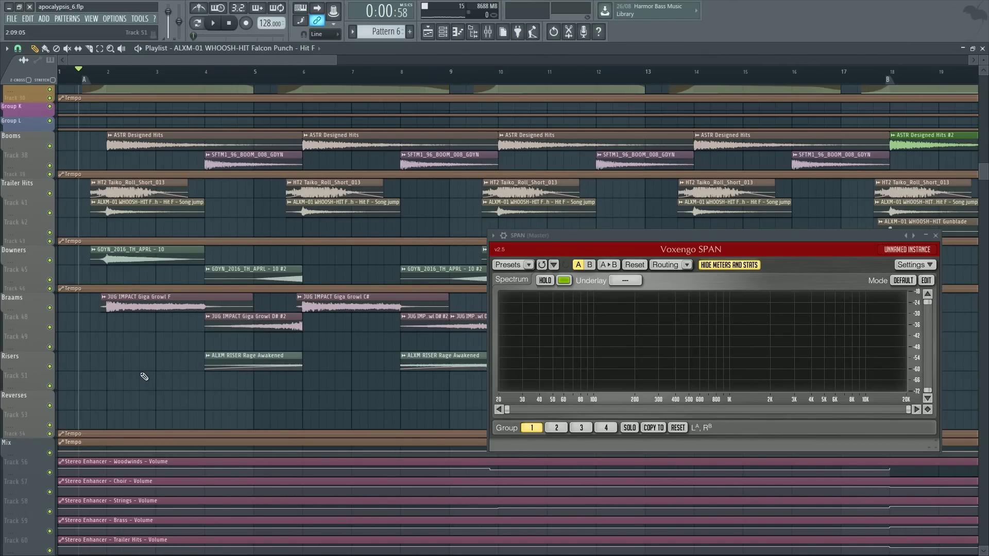
{"action": "scroll", "coordinate": [144, 377], "scroll_direction": "up", "scroll_amount": 6}
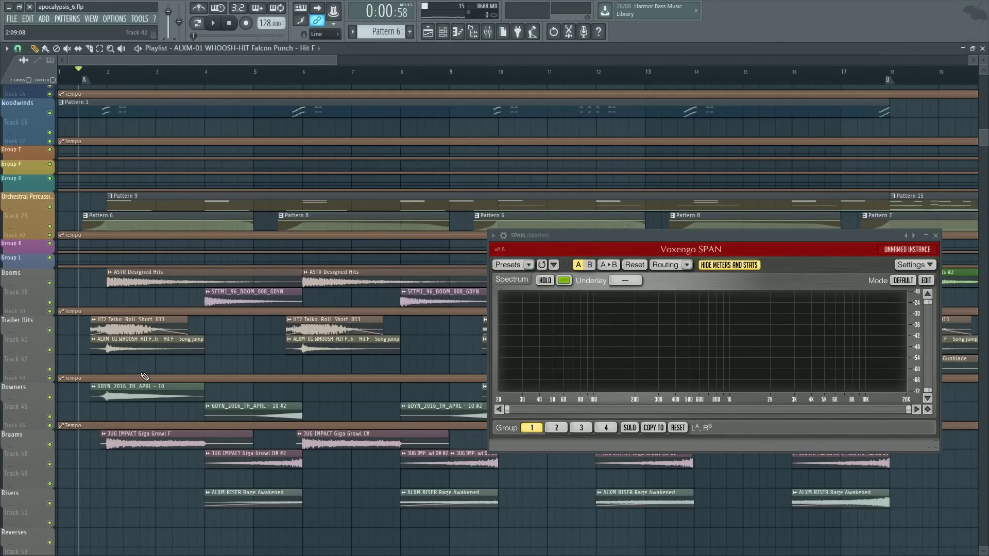
{"action": "scroll", "coordinate": [145, 377], "scroll_direction": "down", "scroll_amount": 5}
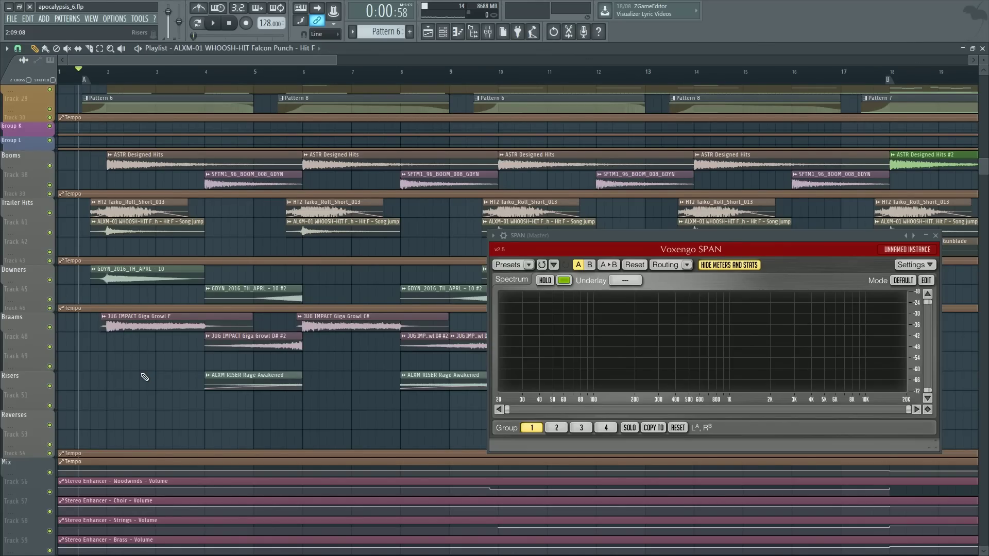
Step: Compare the orchestral groups from Piano to Orchestral Percussion with the booms, trailer hits, downers, braams and risers between markers A and B
{"action": "scroll", "coordinate": [145, 377], "scroll_direction": "up", "scroll_amount": 8}
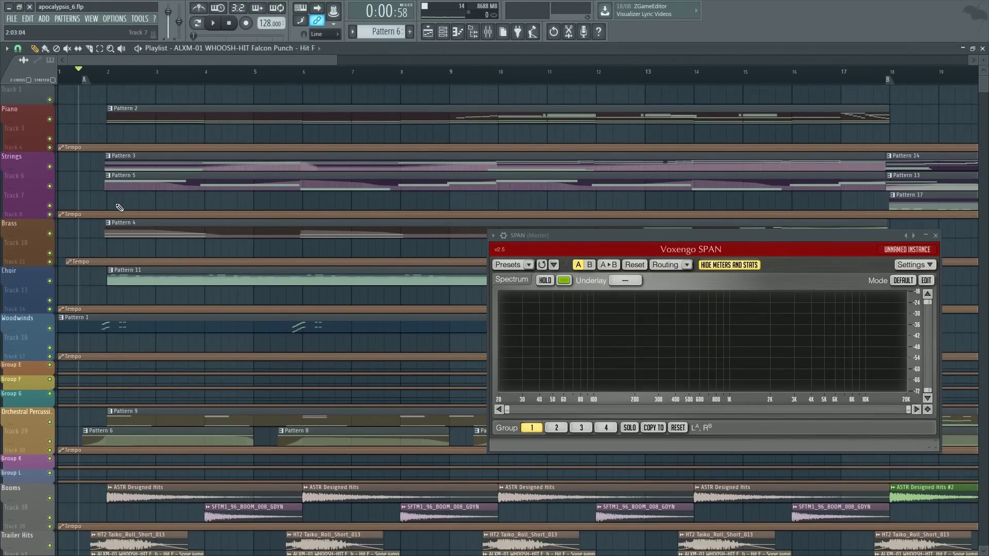
{"action": "scroll", "coordinate": [119, 208], "scroll_direction": "down", "scroll_amount": 1}
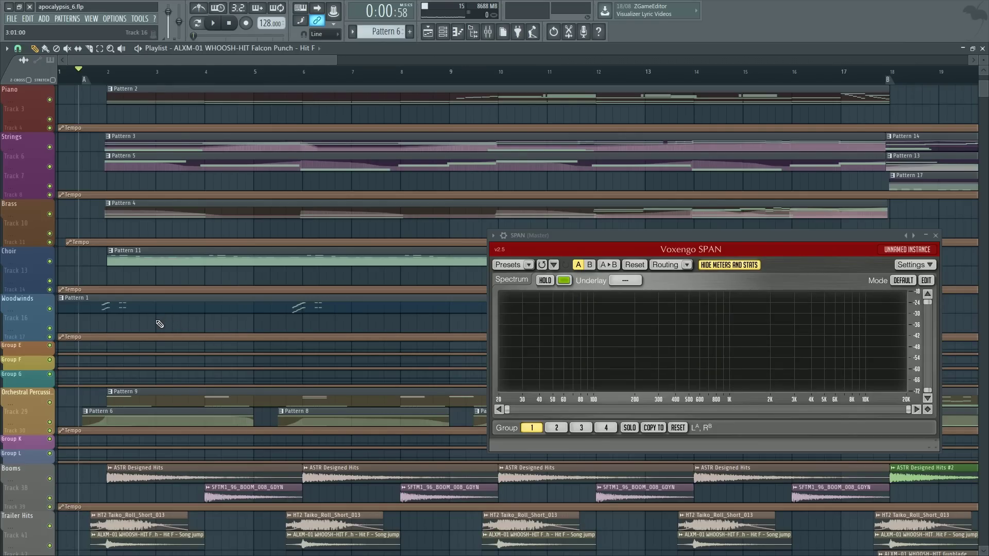
{"action": "scroll", "coordinate": [136, 329], "scroll_direction": "down", "scroll_amount": 7}
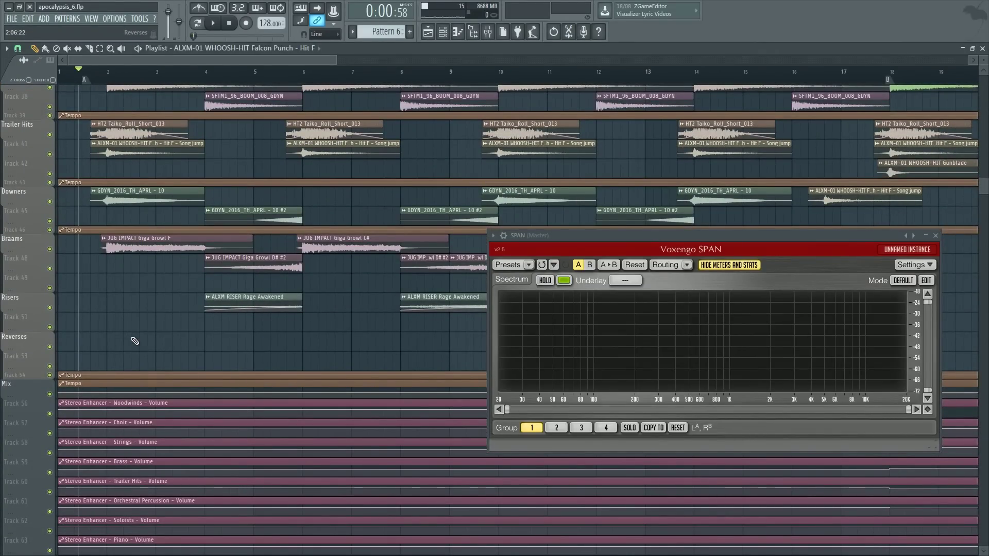
{"action": "scroll", "coordinate": [135, 342], "scroll_direction": "up", "scroll_amount": 7}
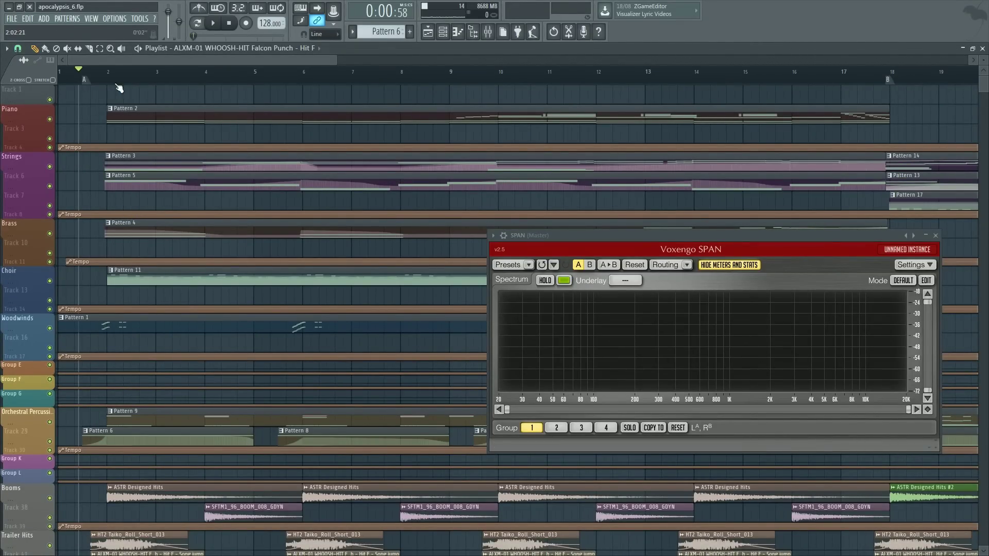
{"action": "scroll", "coordinate": [122, 78], "scroll_direction": "down", "scroll_amount": 2}
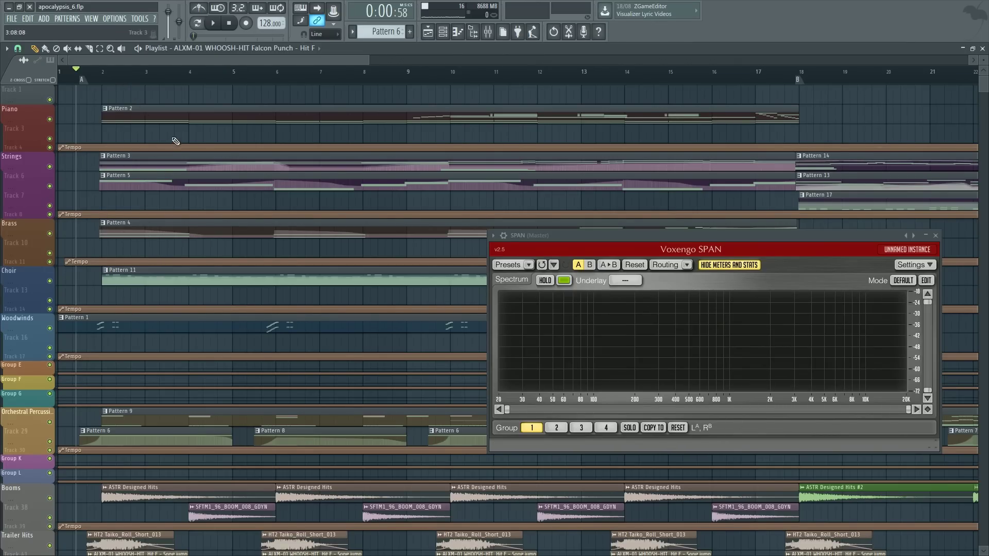
{"action": "scroll", "coordinate": [118, 348], "scroll_direction": "down", "scroll_amount": 8}
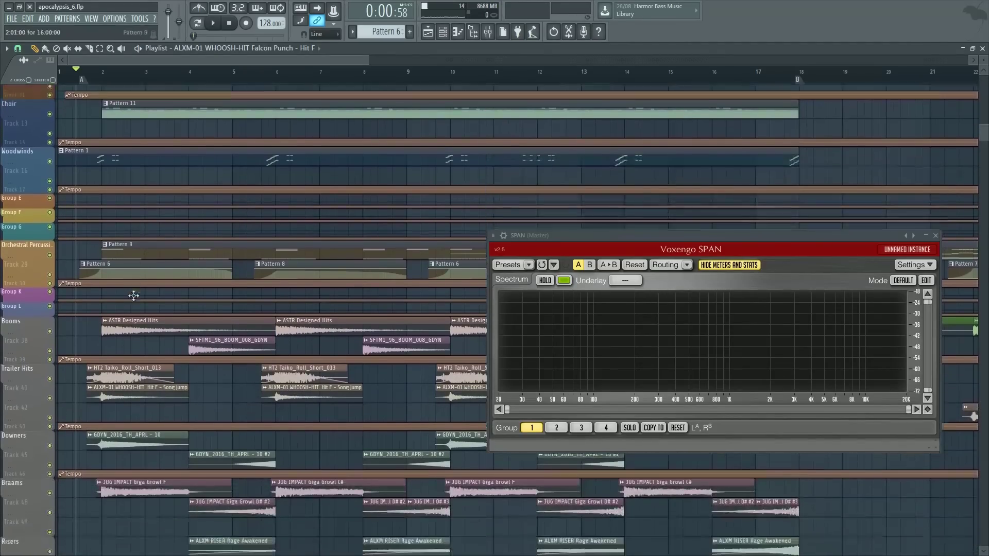
{"action": "scroll", "coordinate": [124, 253], "scroll_direction": "up", "scroll_amount": 2}
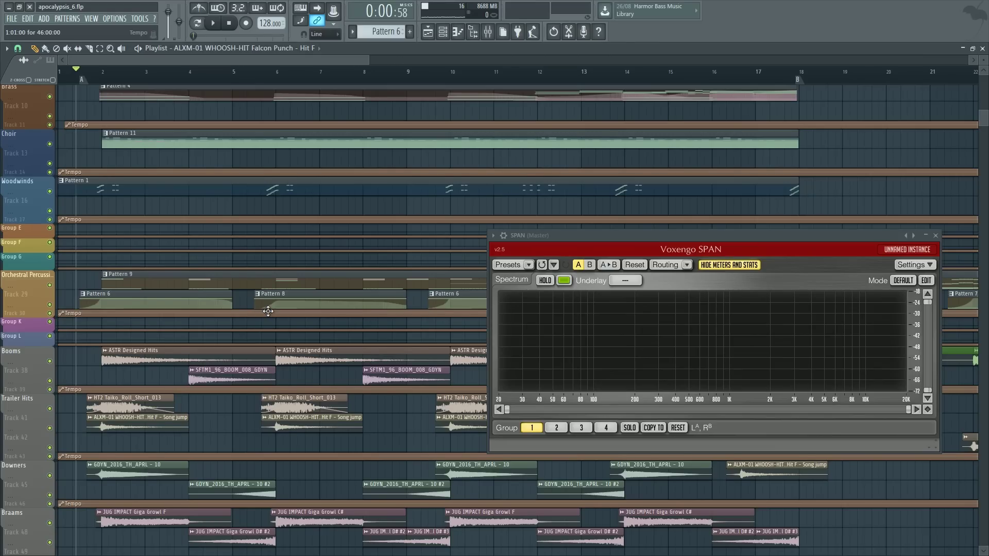
{"action": "scroll", "coordinate": [187, 217], "scroll_direction": "up", "scroll_amount": 3}
{"action": "scroll", "coordinate": [99, 213], "scroll_direction": "up", "scroll_amount": 3}
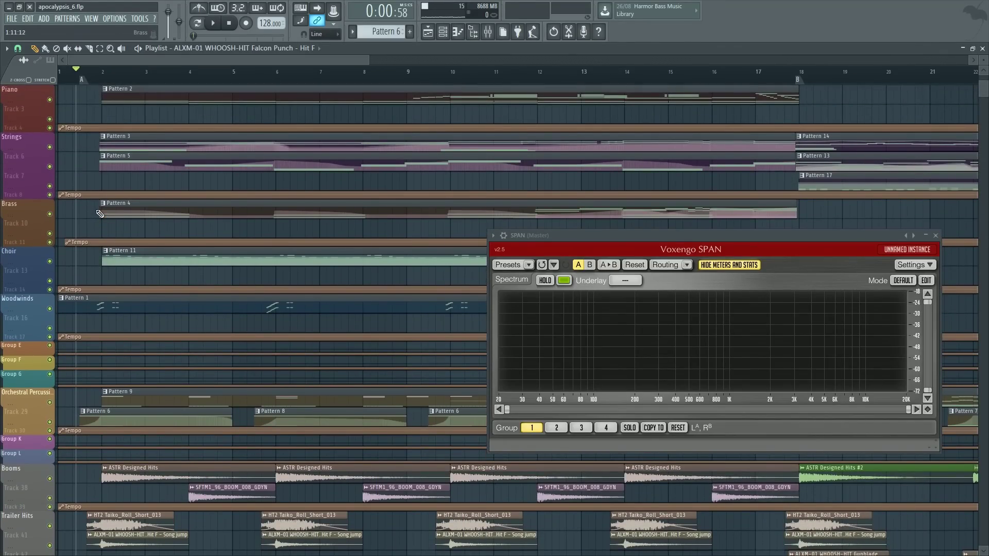
{"action": "scroll", "coordinate": [118, 196], "scroll_direction": "up", "scroll_amount": 1}
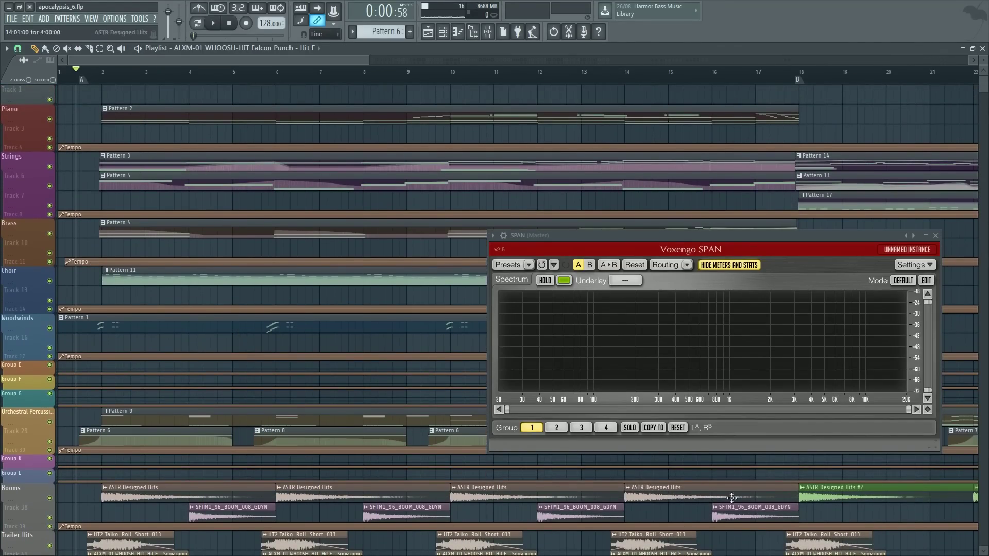
Step: Solo mixer tracks 78 to 85, Piano through hybrid percussion, and briefly test playback from just before marker A
{"action": "key", "text": "F9"}
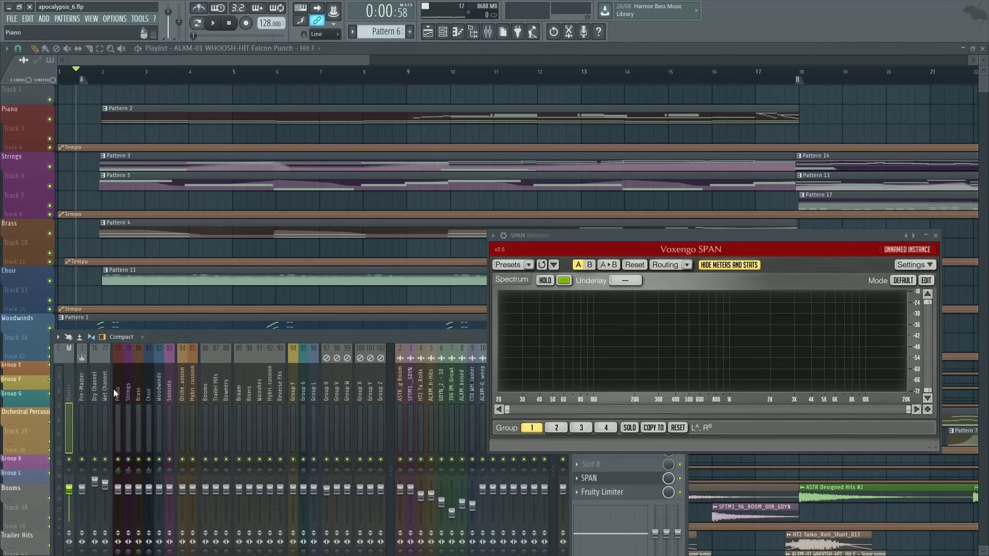
{"action": "left_click_drag", "start_coordinate": [115, 394], "coordinate": [193, 395]}
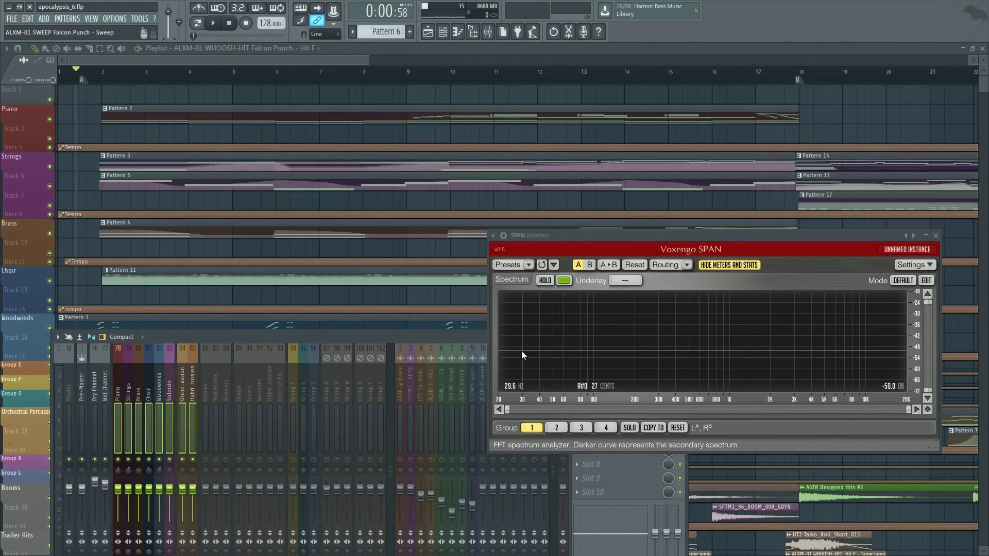
{"action": "key", "text": "space"}
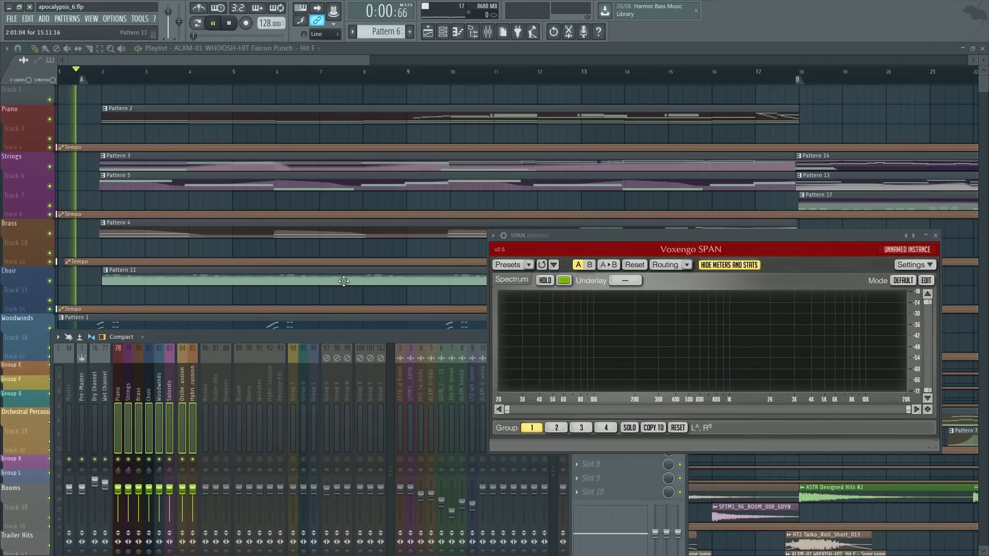
{"action": "key", "text": "space"}
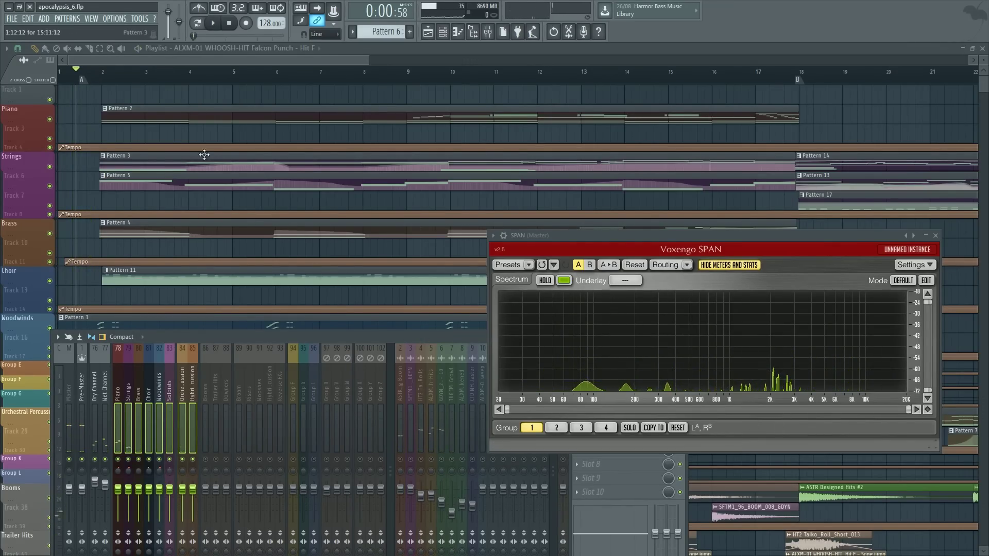
Step: Play the soloed orchestral tracks while watching the SPAN spectrum, then stop, reactivate all mixer tracks and close the mixer
{"action": "key", "text": "space"}
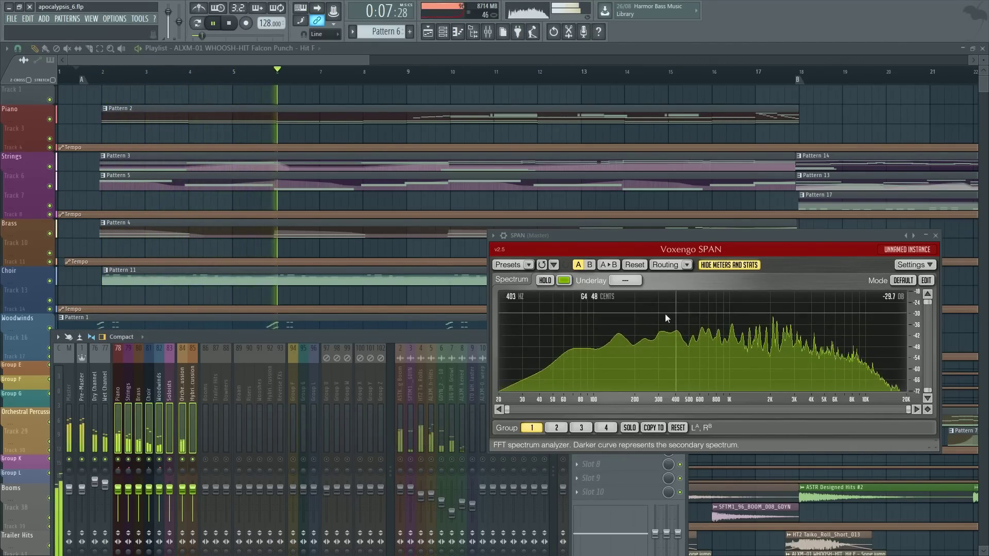
{"action": "key", "text": "space"}
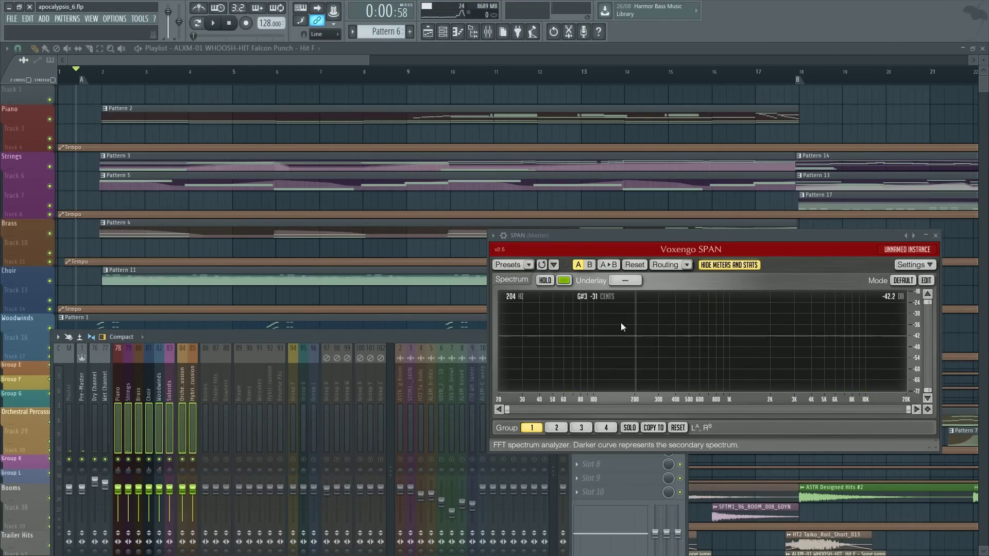
{"action": "left_click", "coordinate": [182, 404]}
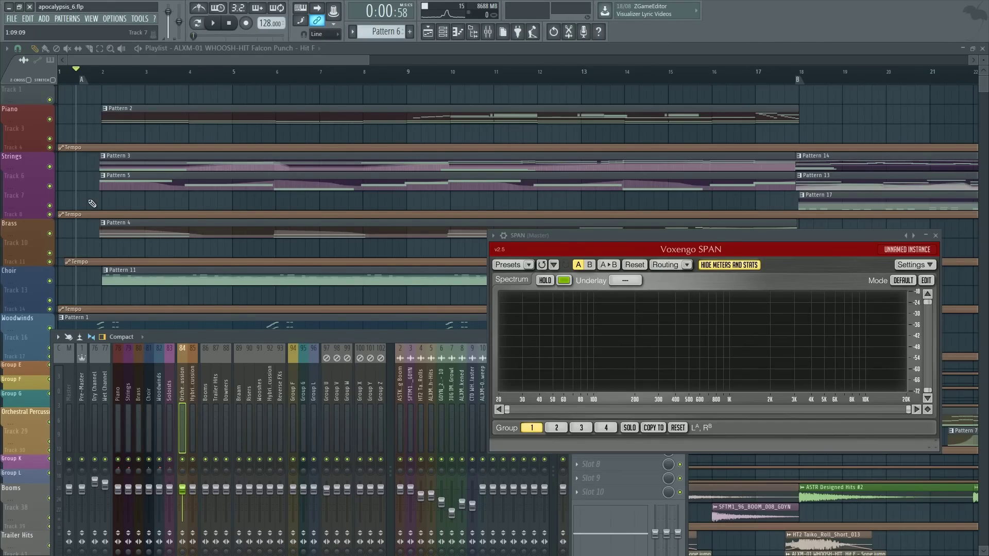
{"action": "key", "text": "F9"}
Step: Examine how the booms, trailer hits, downers, braams and risers sit beneath the orchestral patterns in the section between markers A and B
{"action": "scroll", "coordinate": [90, 202], "scroll_direction": "down", "scroll_amount": 6}
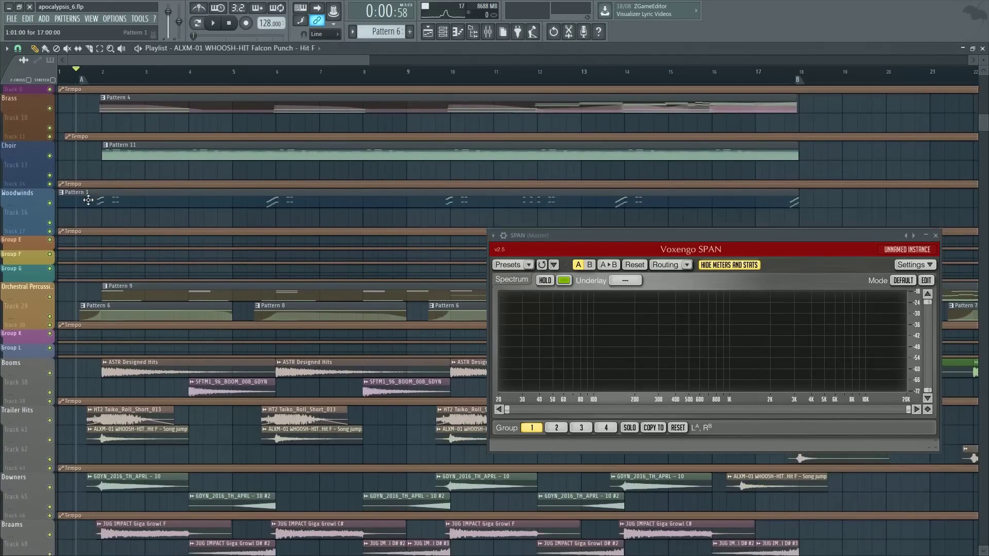
{"action": "scroll", "coordinate": [88, 199], "scroll_direction": "down", "scroll_amount": 7}
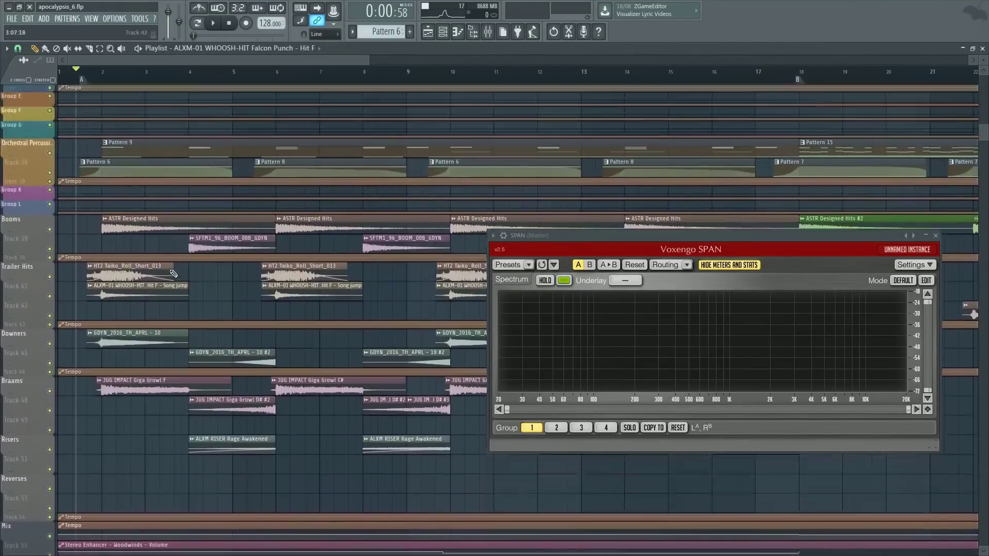
{"action": "scroll", "coordinate": [174, 273], "scroll_direction": "up", "scroll_amount": 13}
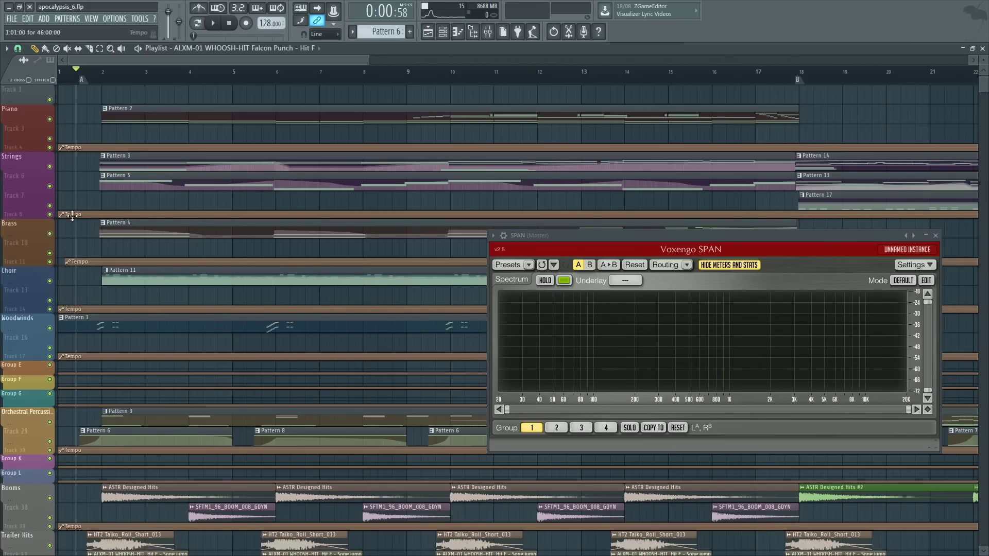
{"action": "scroll", "coordinate": [81, 195], "scroll_direction": "down", "scroll_amount": 6}
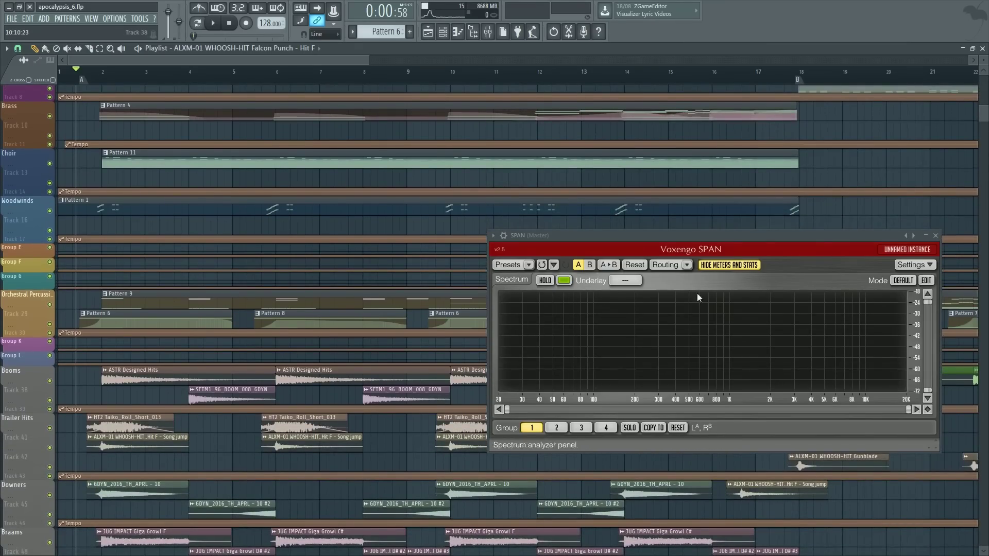
{"action": "scroll", "coordinate": [132, 188], "scroll_direction": "down", "scroll_amount": 6}
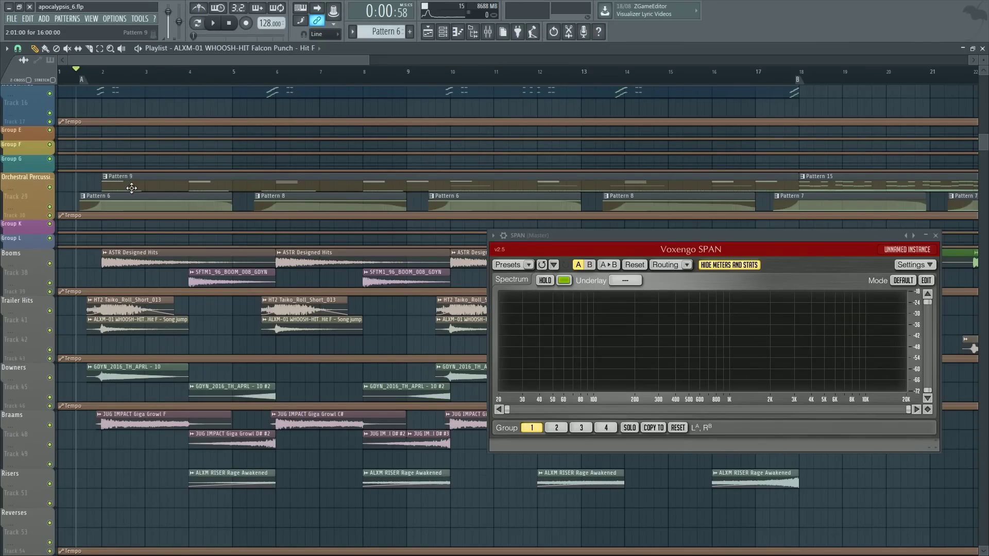
{"action": "scroll", "coordinate": [132, 188], "scroll_direction": "down", "scroll_amount": 5}
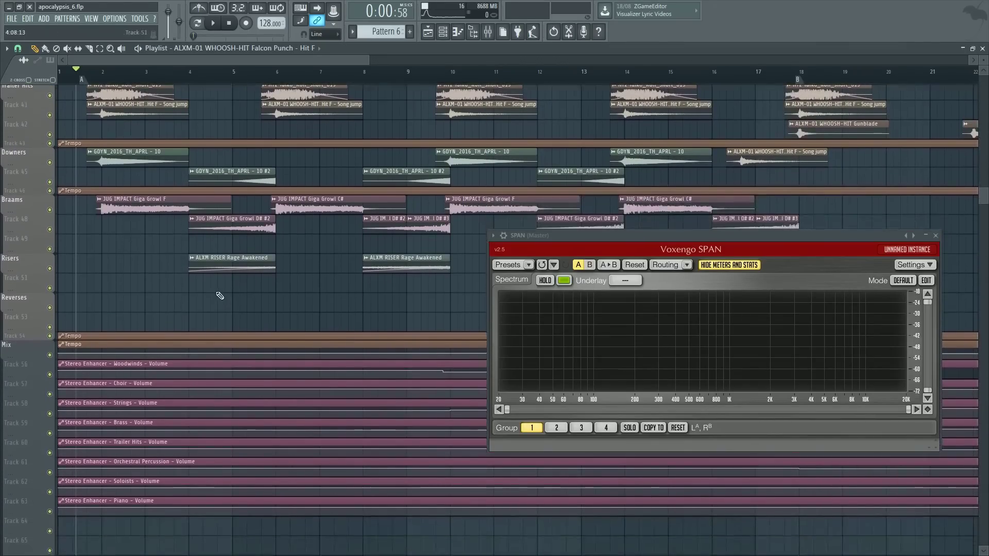
{"action": "scroll", "coordinate": [235, 320], "scroll_direction": "up", "scroll_amount": 13}
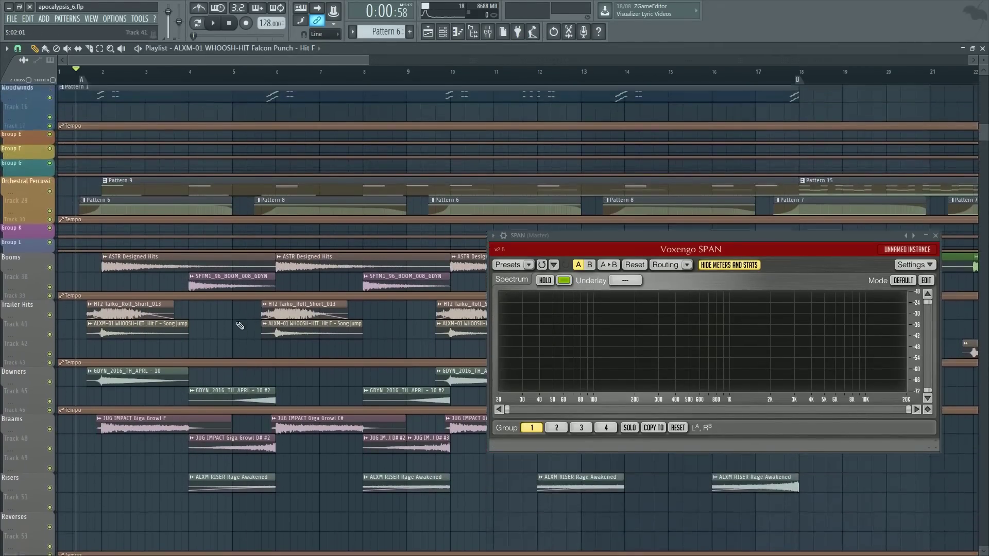
{"action": "scroll", "coordinate": [235, 321], "scroll_direction": "down", "scroll_amount": 10}
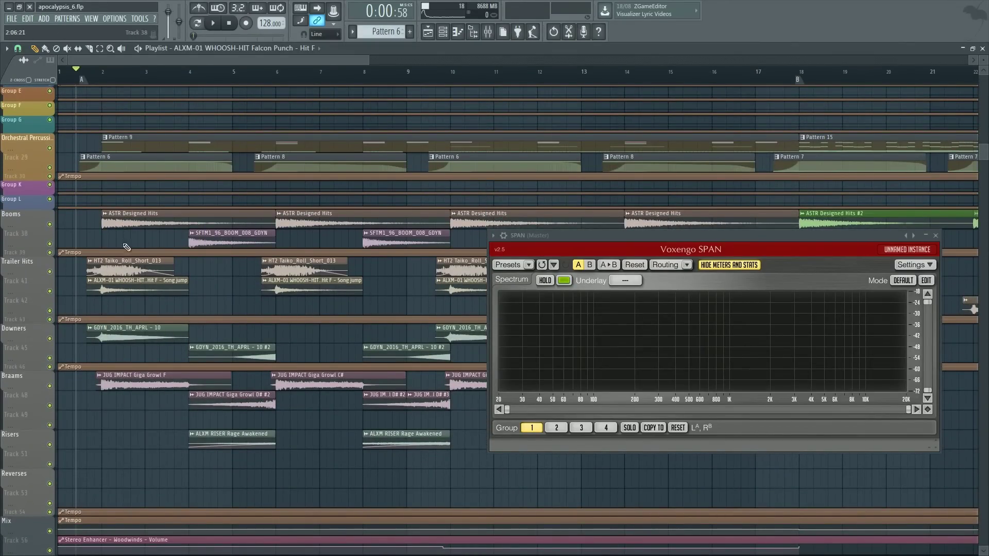
{"action": "scroll", "coordinate": [121, 317], "scroll_direction": "down", "scroll_amount": 5}
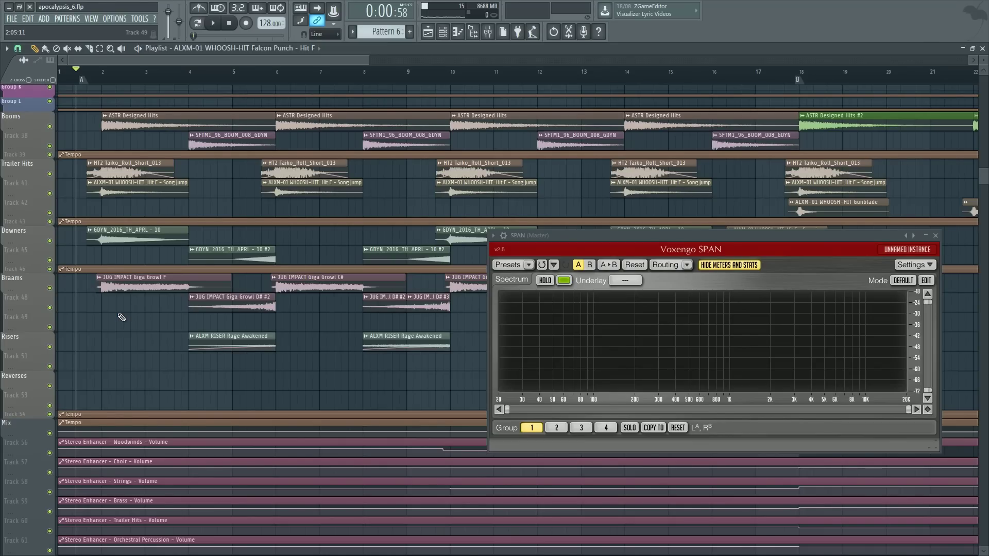
Step: Examine the full arrangement from marker A to D, comparing which orchestral and trailer effect layers are used in each section
{"action": "scroll", "coordinate": [122, 318], "scroll_direction": "up", "scroll_amount": 3}
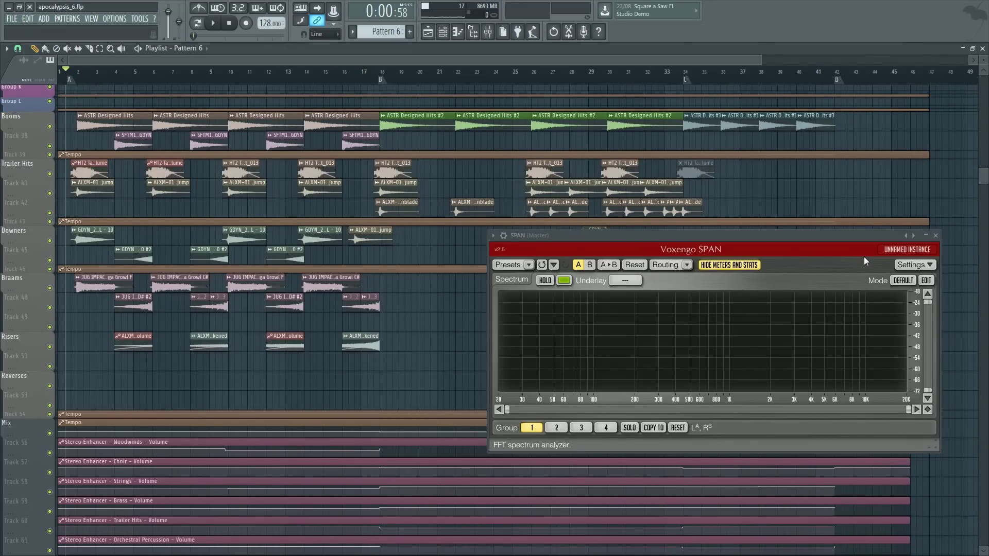
{"action": "scroll", "coordinate": [953, 340], "scroll_direction": "up", "scroll_amount": 13}
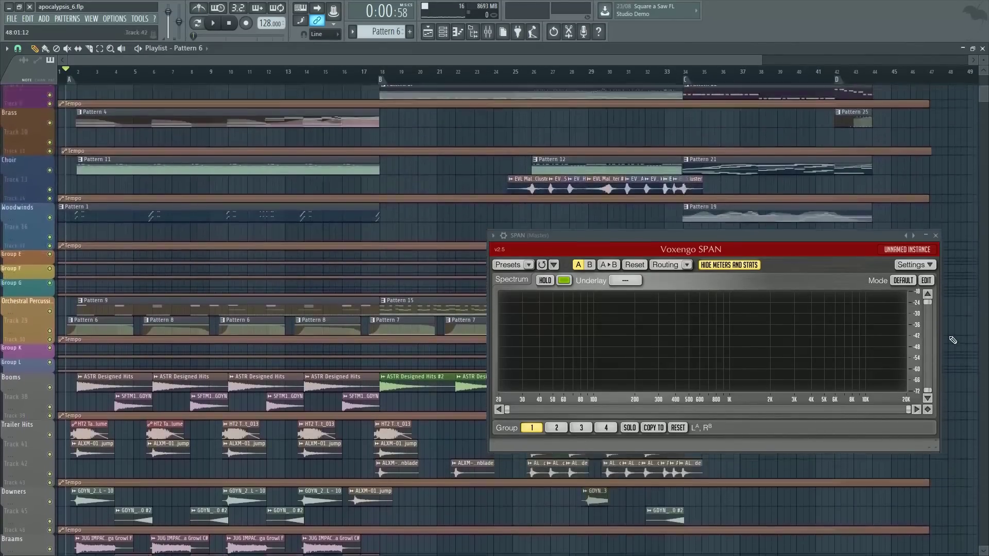
{"action": "scroll", "coordinate": [952, 340], "scroll_direction": "down", "scroll_amount": 16}
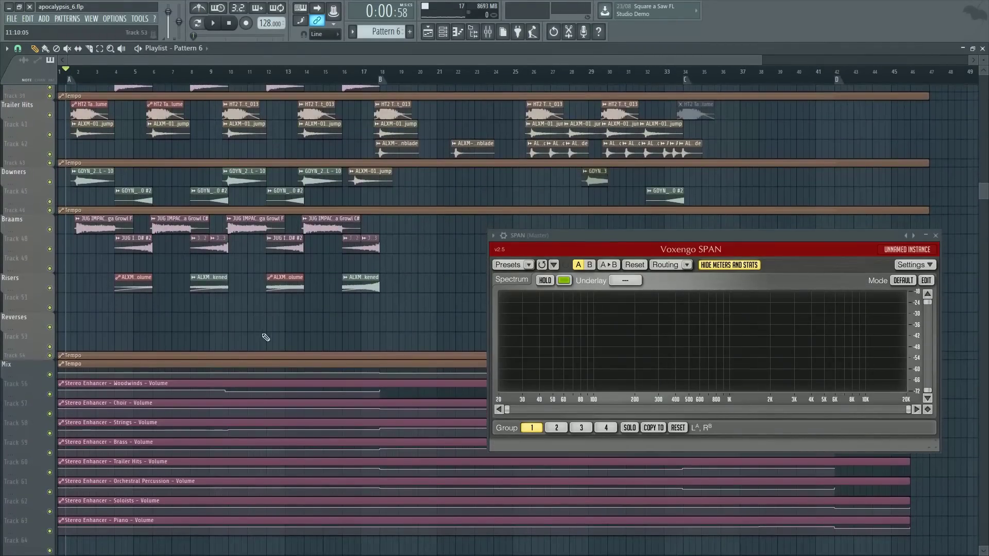
{"action": "scroll", "coordinate": [150, 261], "scroll_direction": "up", "scroll_amount": 5}
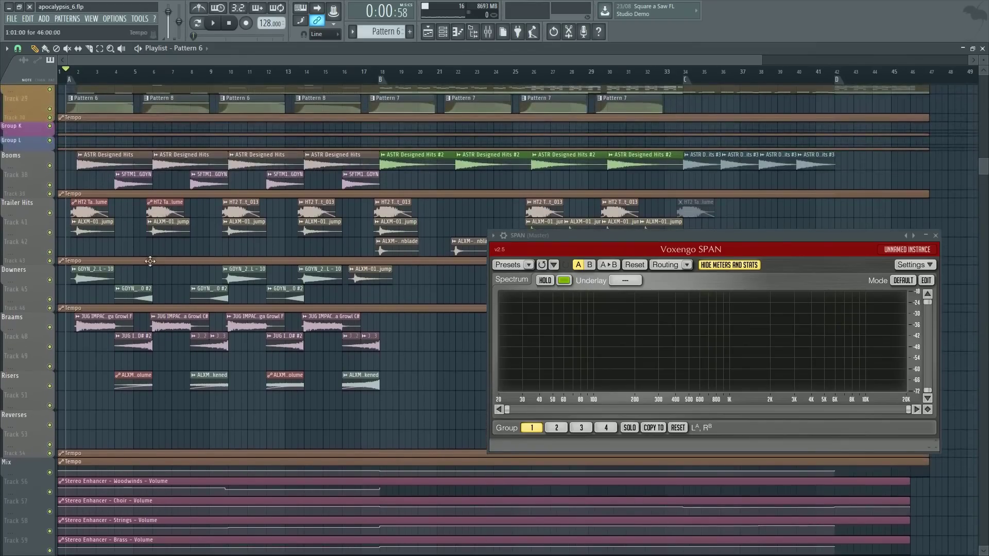
{"action": "scroll", "coordinate": [150, 261], "scroll_direction": "up", "scroll_amount": 10}
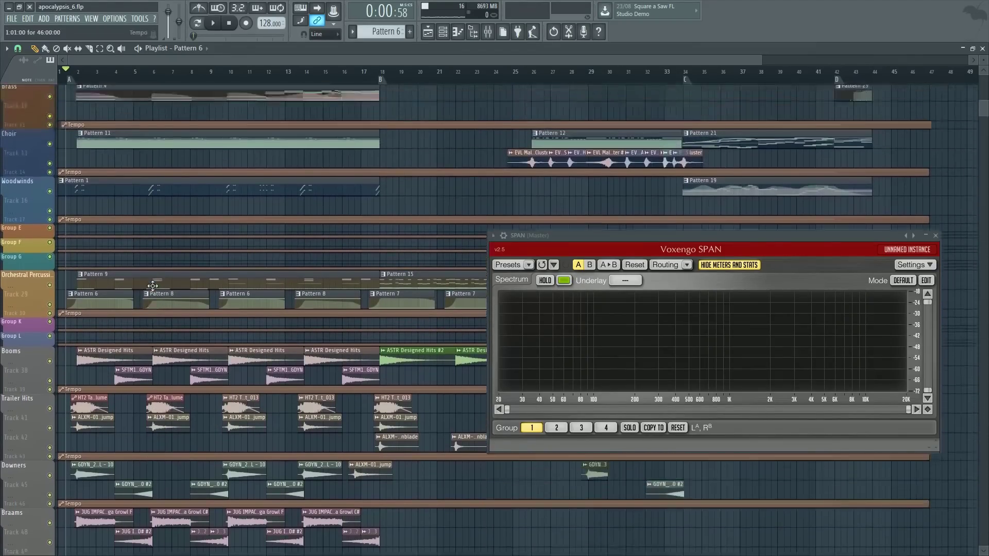
{"action": "scroll", "coordinate": [153, 286], "scroll_direction": "up", "scroll_amount": 3}
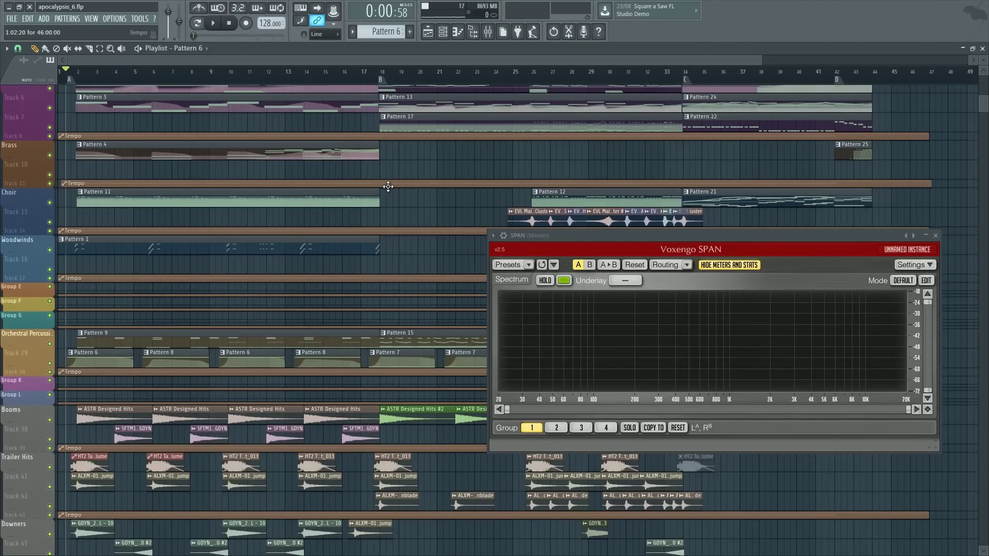
{"action": "scroll", "coordinate": [388, 186], "scroll_direction": "up", "scroll_amount": 2}
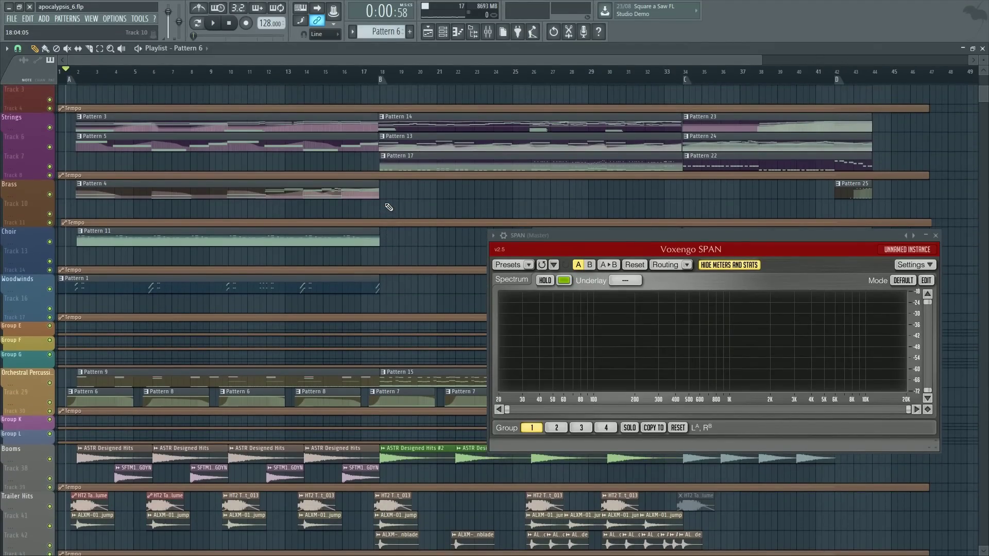
{"action": "scroll", "coordinate": [389, 207], "scroll_direction": "down", "scroll_amount": 3}
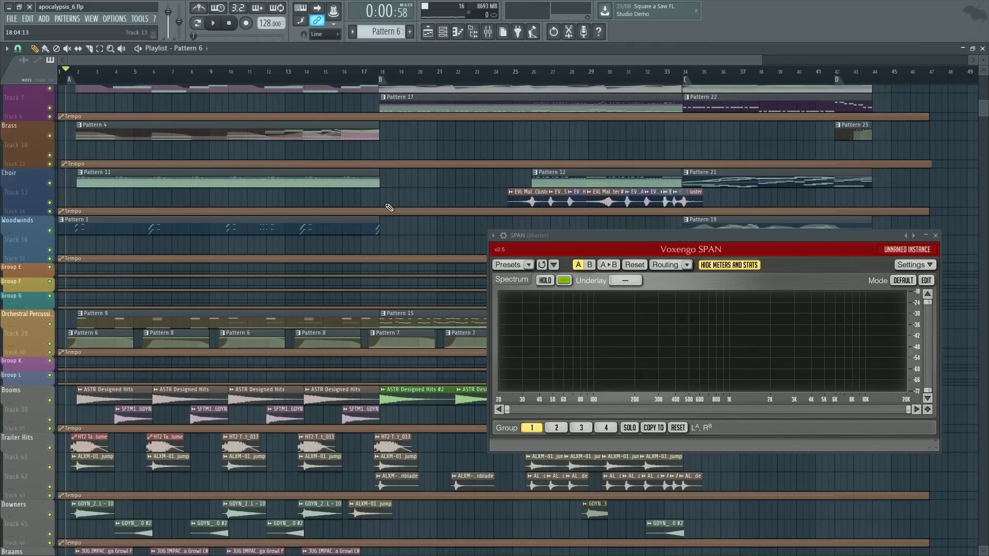
{"action": "scroll", "coordinate": [389, 207], "scroll_direction": "down", "scroll_amount": 11}
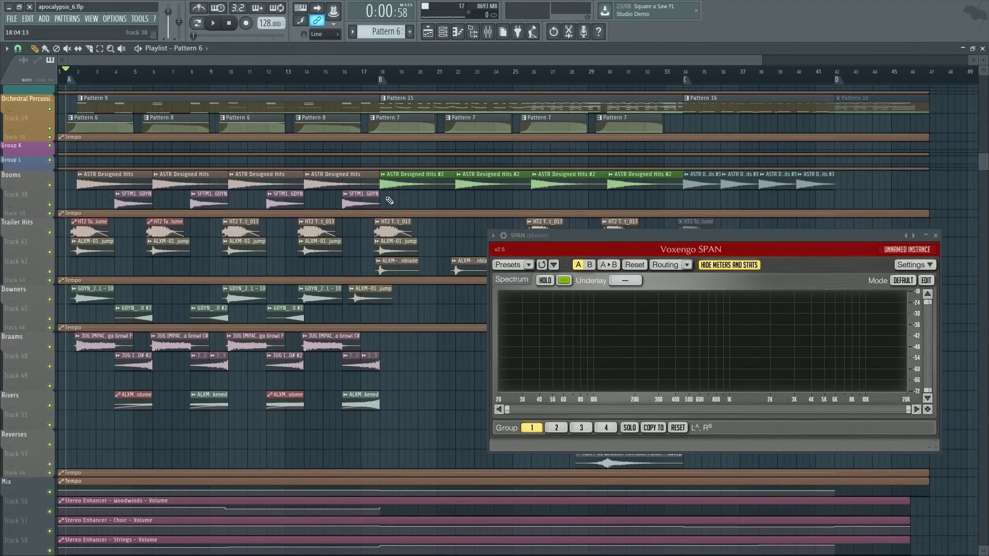
{"action": "scroll", "coordinate": [366, 131], "scroll_direction": "down", "scroll_amount": 4}
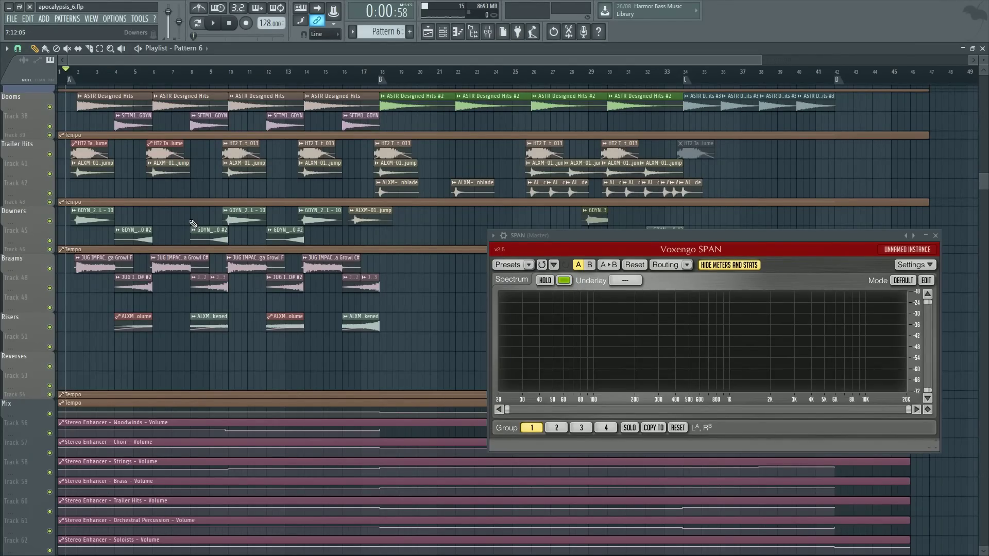
Step: Examine the Stereo Enhancer volume automation and how the orchestral tracks from Piano to Orchestral Percussion stack above the Booms and Trailer Hits
{"action": "scroll", "coordinate": [193, 221], "scroll_direction": "down", "scroll_amount": 8}
{"action": "scroll", "coordinate": [342, 269], "scroll_direction": "up", "scroll_amount": 5}
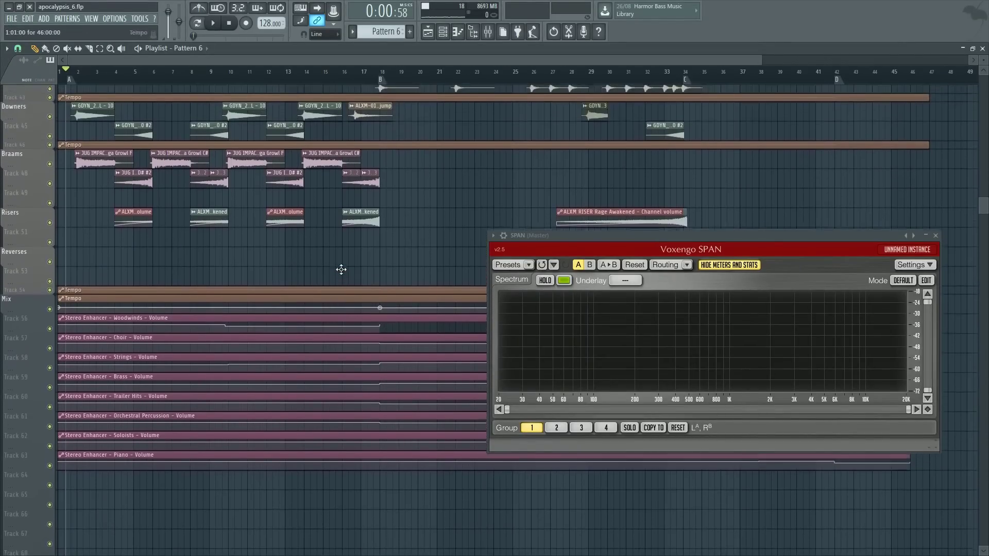
{"action": "scroll", "coordinate": [387, 278], "scroll_direction": "up", "scroll_amount": 20}
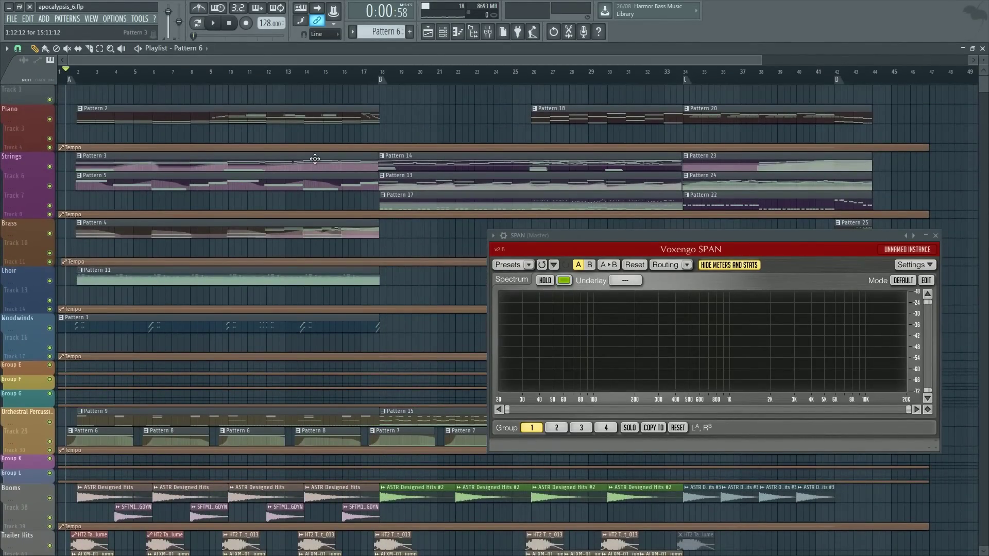
{"action": "scroll", "coordinate": [302, 172], "scroll_direction": "down", "scroll_amount": 2}
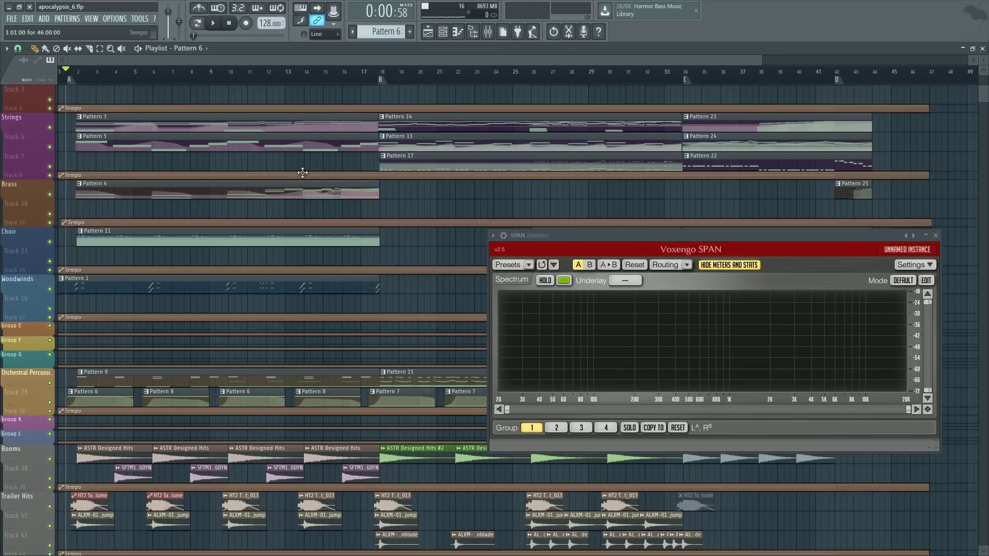
{"action": "scroll", "coordinate": [303, 172], "scroll_direction": "down", "scroll_amount": 7}
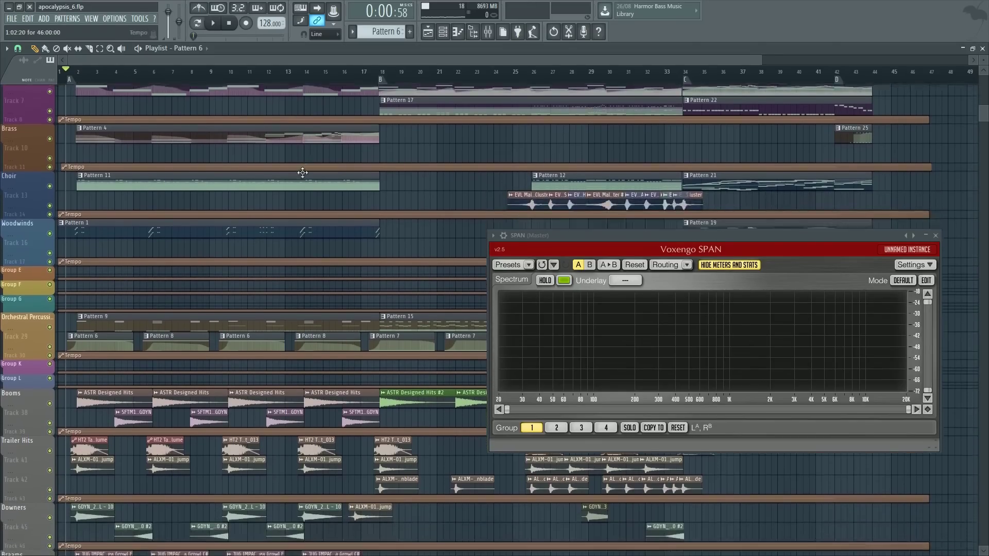
{"action": "scroll", "coordinate": [284, 180], "scroll_direction": "down", "scroll_amount": 7}
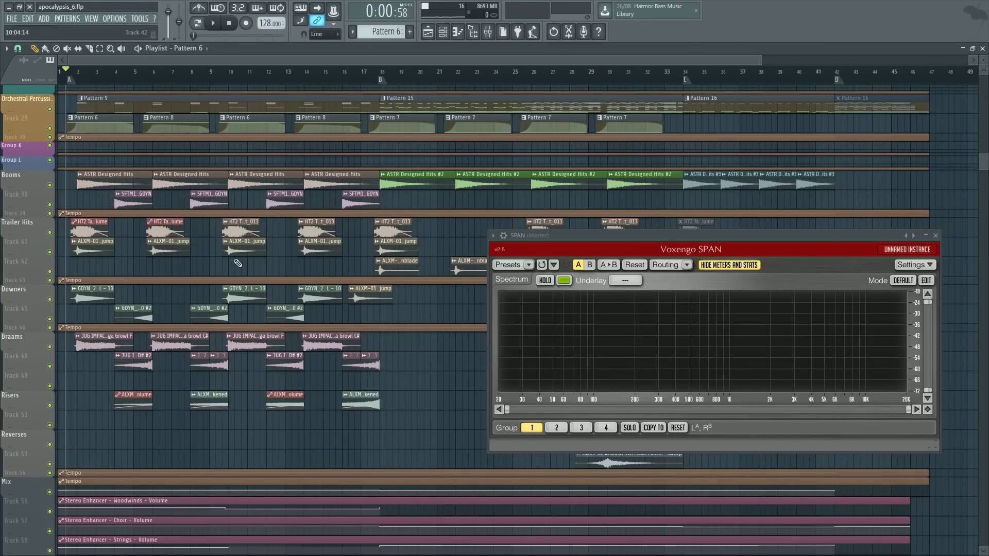
{"action": "scroll", "coordinate": [238, 263], "scroll_direction": "up", "scroll_amount": 6}
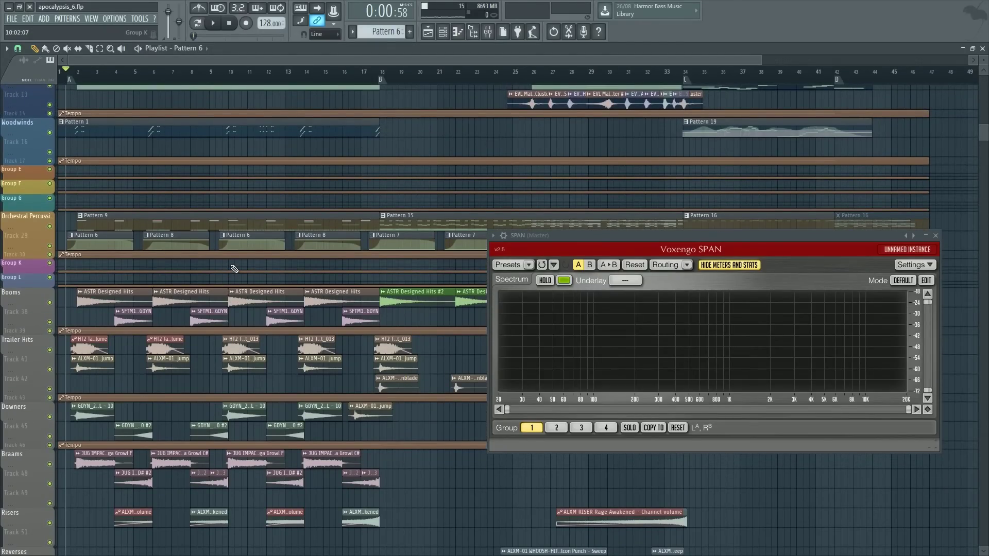
{"action": "scroll", "coordinate": [235, 268], "scroll_direction": "down", "scroll_amount": 2}
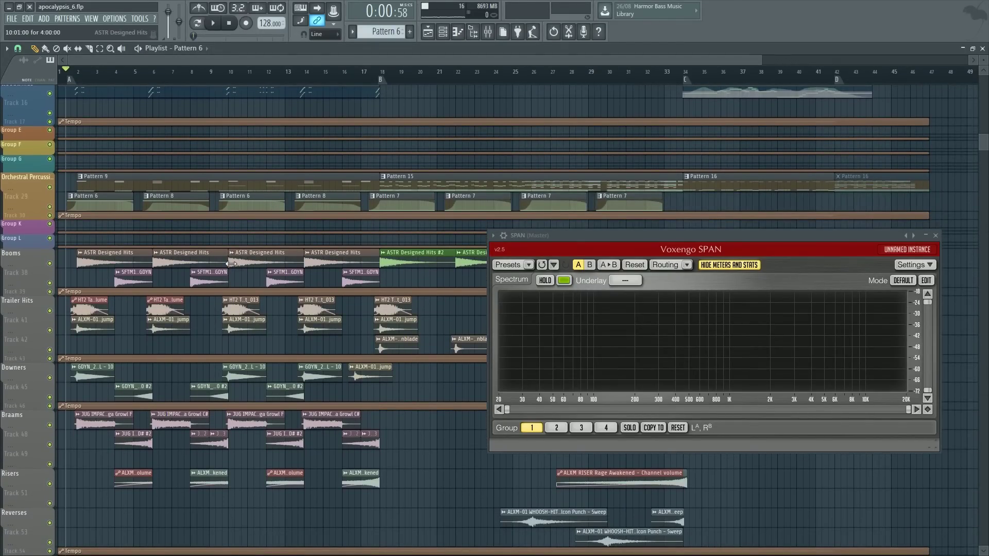
Step: Compare the orchestral patterns before marker B with the boom, trailer hit, downer, braam and riser clips layered beneath them
{"action": "scroll", "coordinate": [231, 263], "scroll_direction": "up", "scroll_amount": 12}
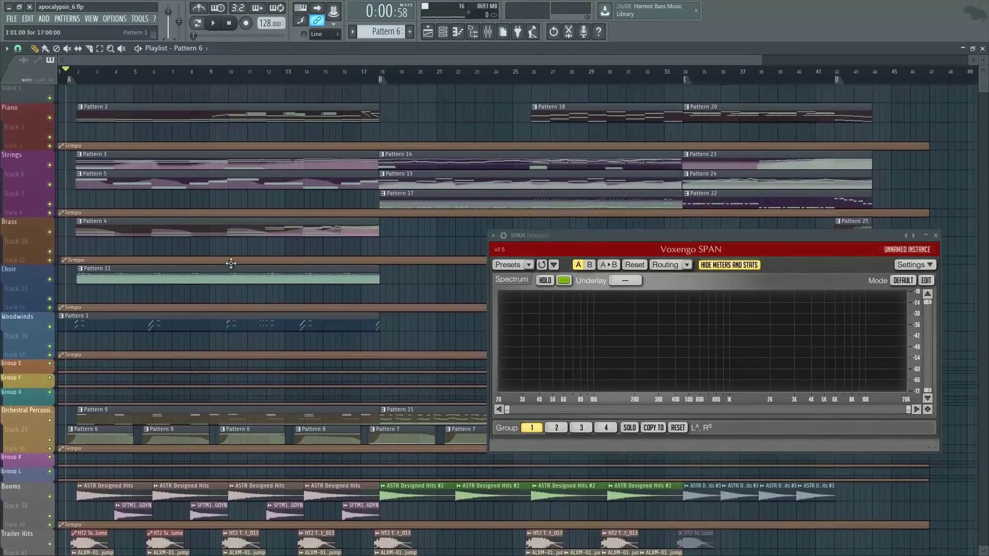
{"action": "scroll", "coordinate": [231, 263], "scroll_direction": "down", "scroll_amount": 13}
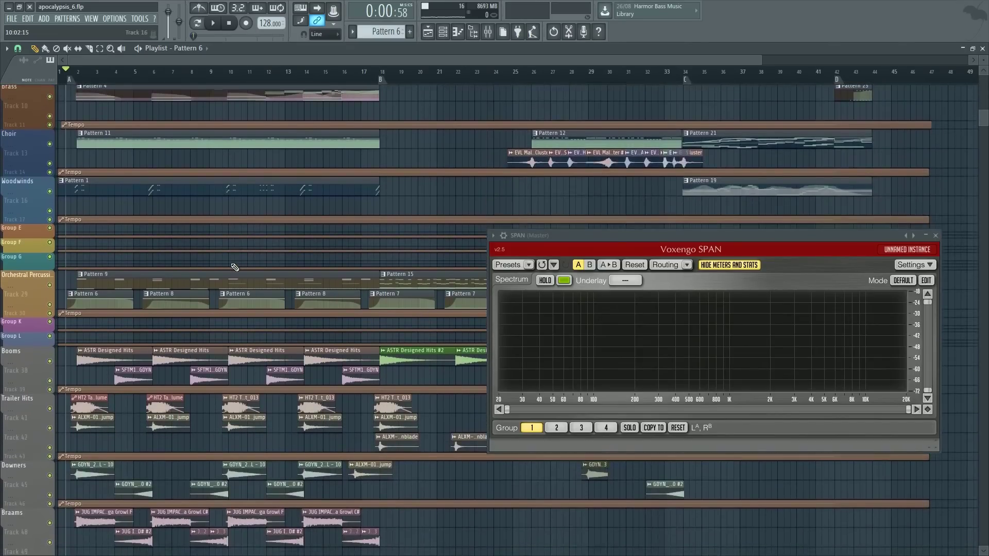
{"action": "scroll", "coordinate": [231, 263], "scroll_direction": "down", "scroll_amount": 18}
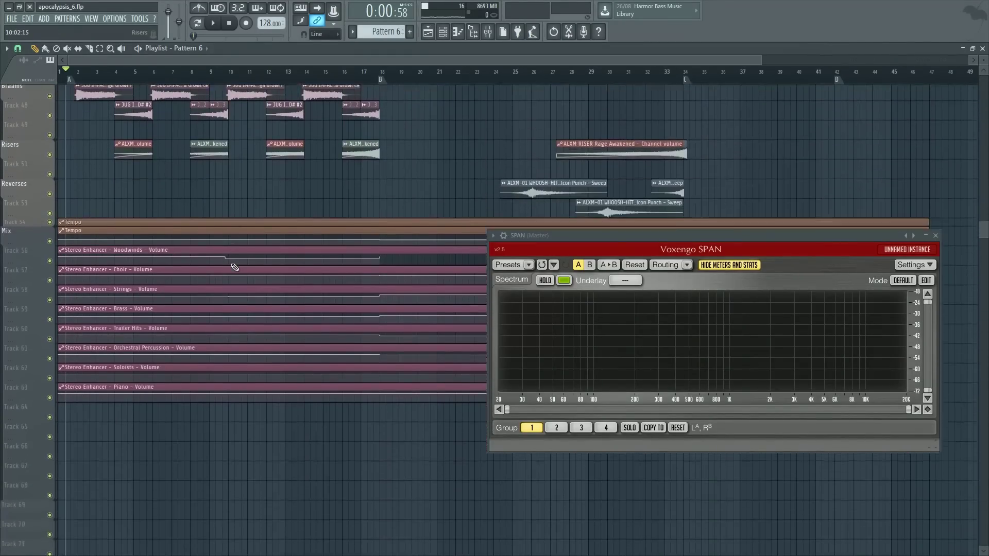
{"action": "scroll", "coordinate": [231, 263], "scroll_direction": "up", "scroll_amount": 8}
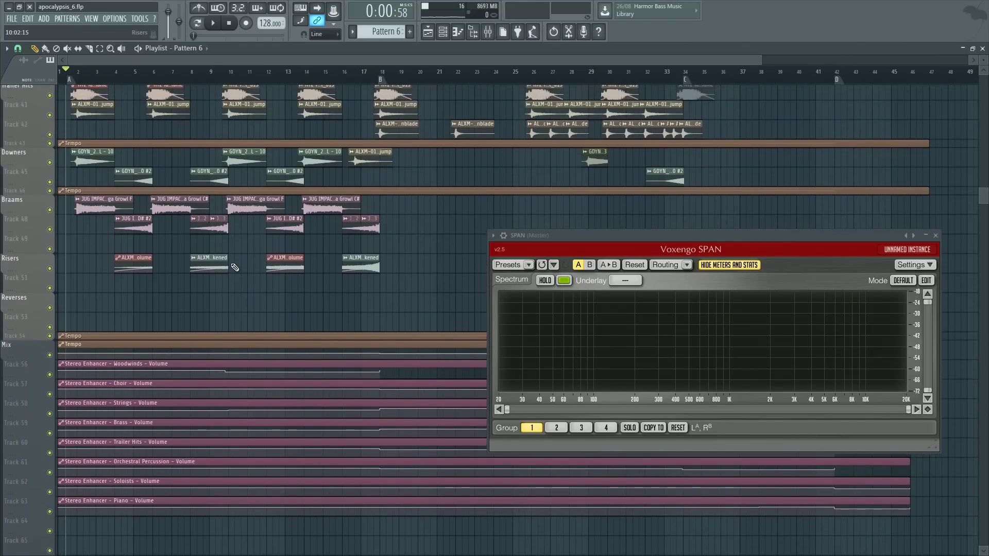
{"action": "scroll", "coordinate": [234, 267], "scroll_direction": "up", "scroll_amount": 10}
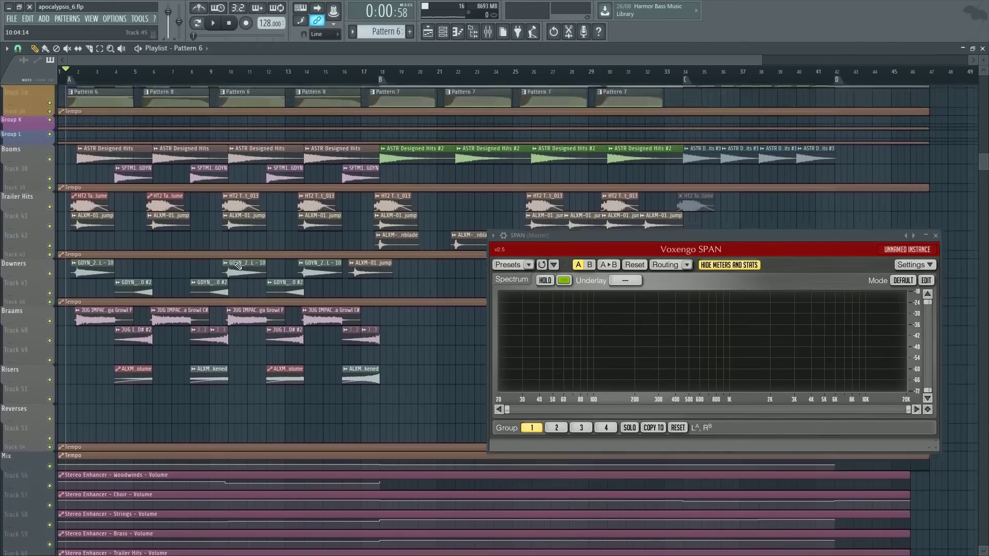
{"action": "scroll", "coordinate": [237, 265], "scroll_direction": "up", "scroll_amount": 12}
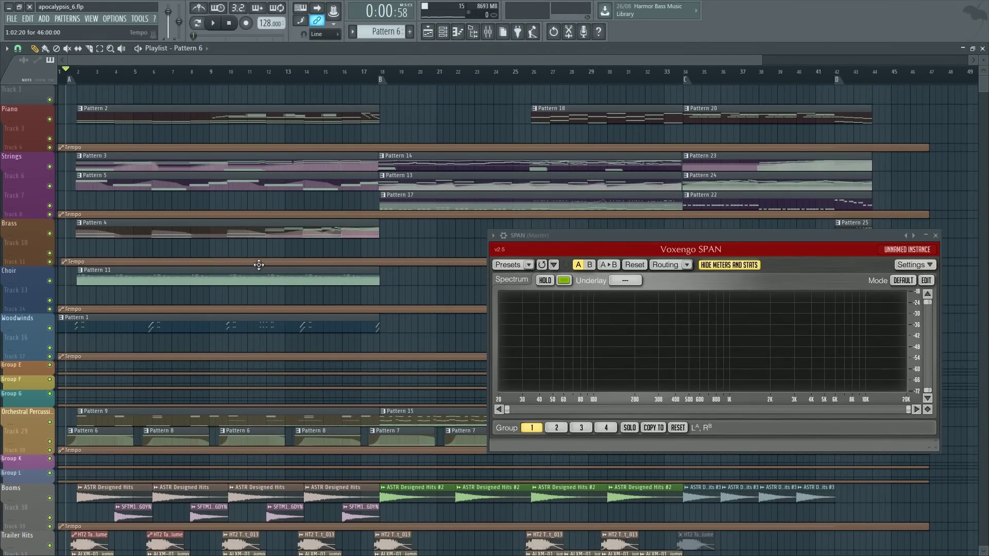
{"action": "scroll", "coordinate": [259, 265], "scroll_direction": "down", "scroll_amount": 3}
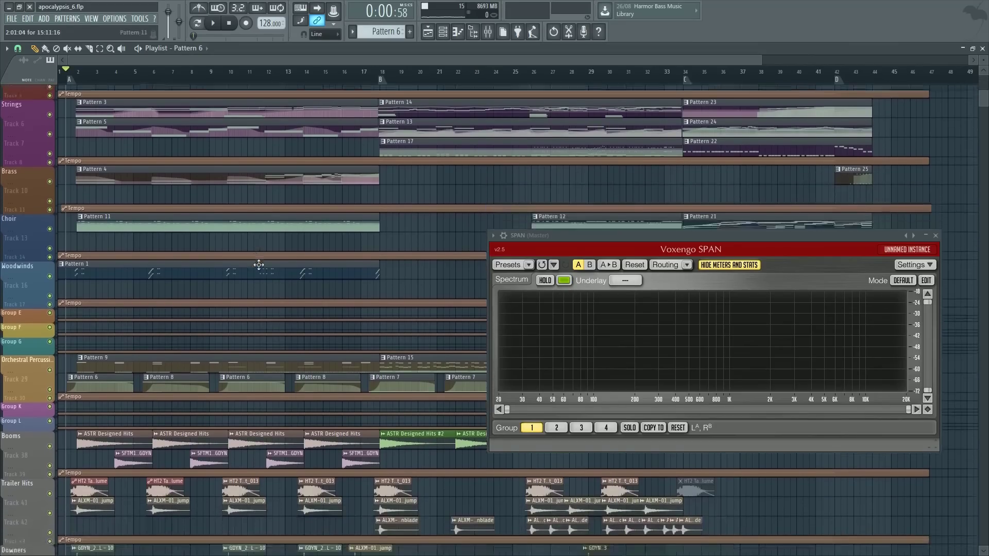
{"action": "scroll", "coordinate": [258, 265], "scroll_direction": "up", "scroll_amount": 3}
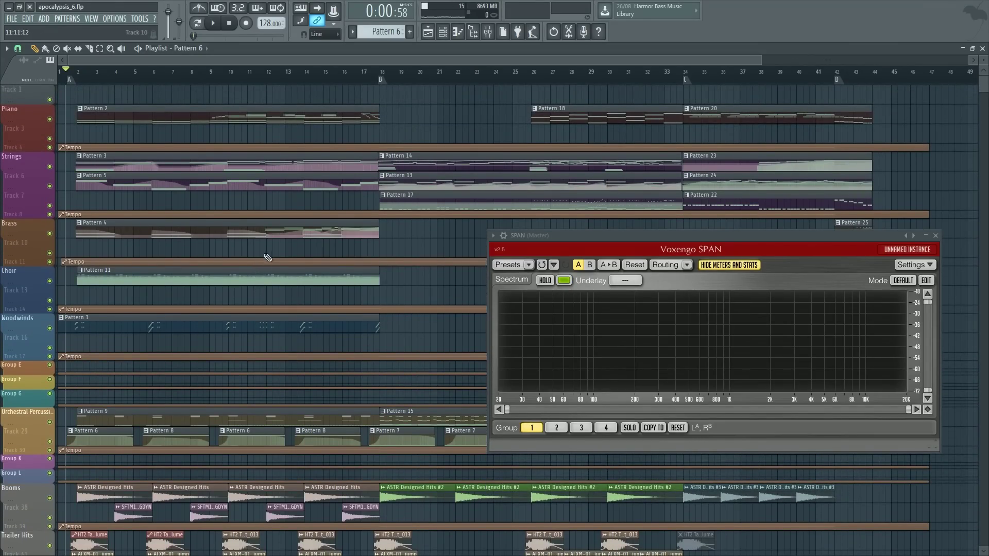
{"action": "scroll", "coordinate": [268, 258], "scroll_direction": "down", "scroll_amount": 20}
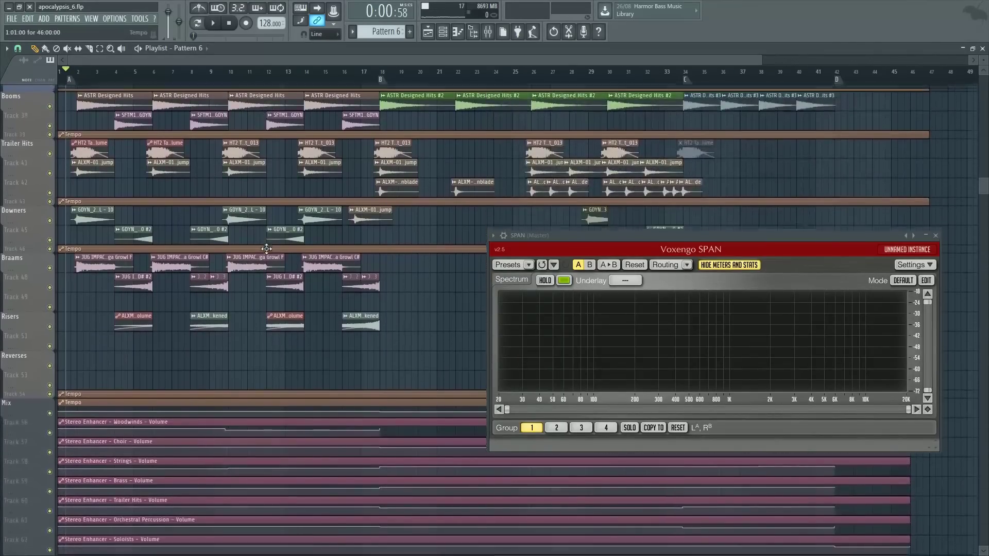
{"action": "scroll", "coordinate": [267, 249], "scroll_direction": "down", "scroll_amount": 5}
{"action": "scroll", "coordinate": [421, 242], "scroll_direction": "up", "scroll_amount": 20}
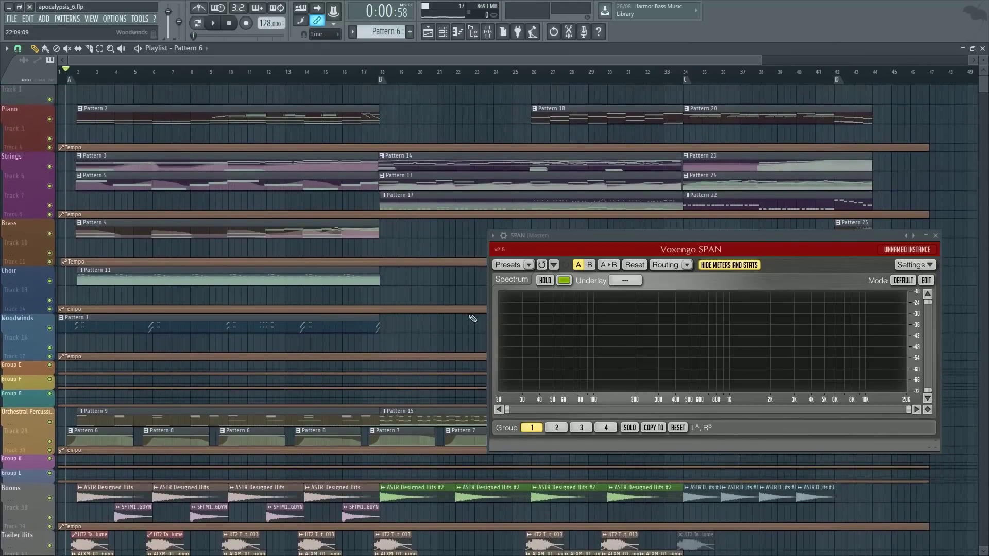
Step: Move the SPAN window clear of the Choir clips and review the later sections up to marker D, from Piano to Reverses
{"action": "left_click_drag", "start_coordinate": [696, 234], "coordinate": [706, 335]}
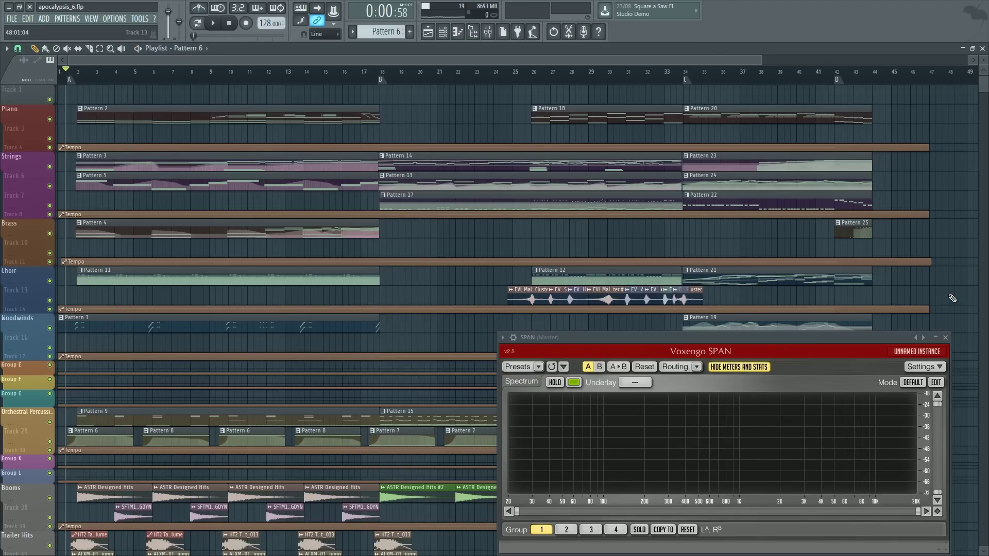
{"action": "scroll", "coordinate": [543, 265], "scroll_direction": "down", "scroll_amount": 10}
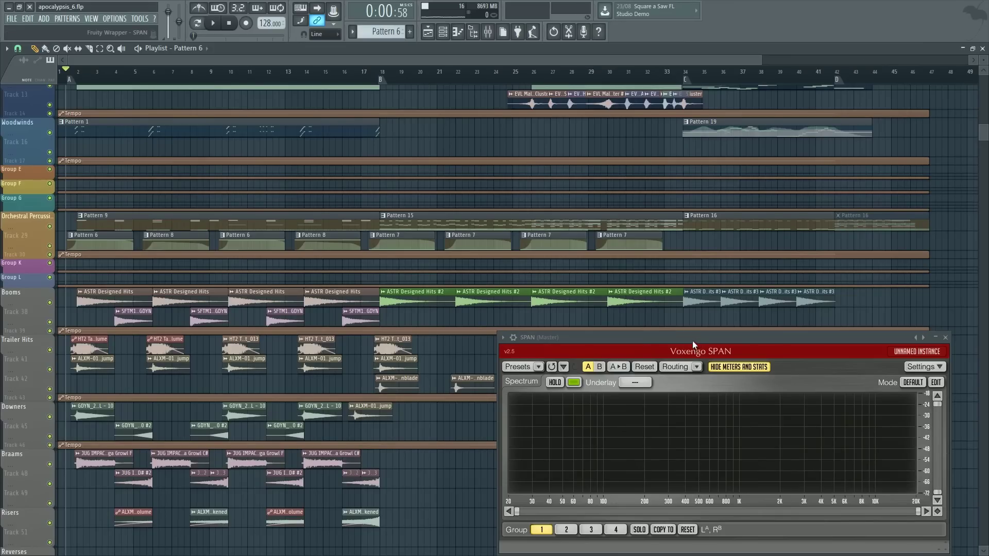
{"action": "left_click_drag", "start_coordinate": [692, 341], "coordinate": [705, 323]}
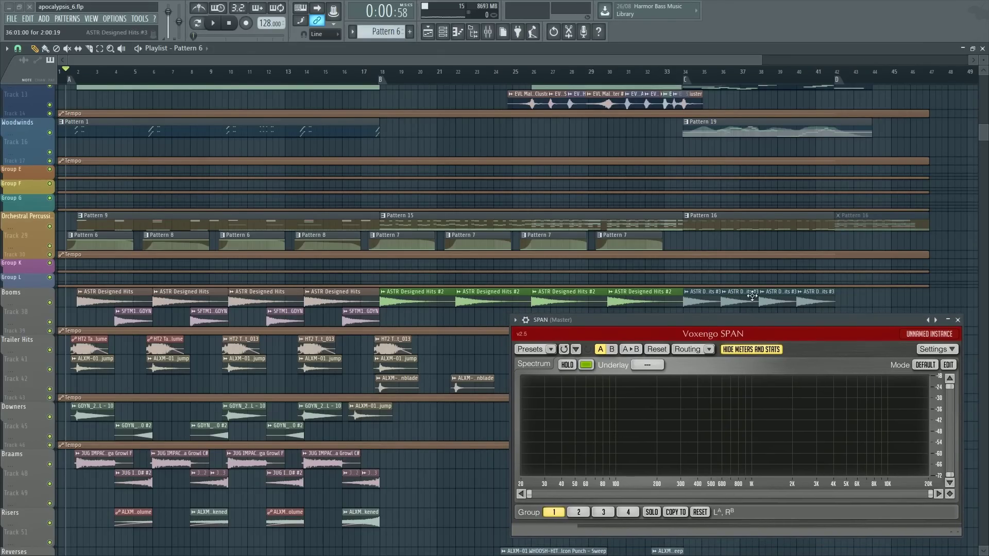
{"action": "scroll", "coordinate": [919, 248], "scroll_direction": "down", "scroll_amount": 13}
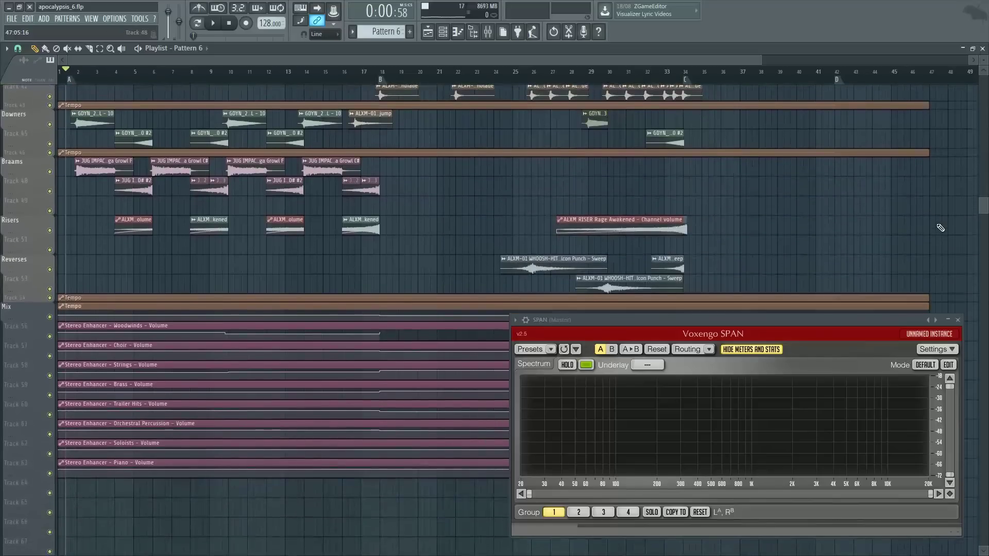
{"action": "scroll", "coordinate": [940, 227], "scroll_direction": "up", "scroll_amount": 20}
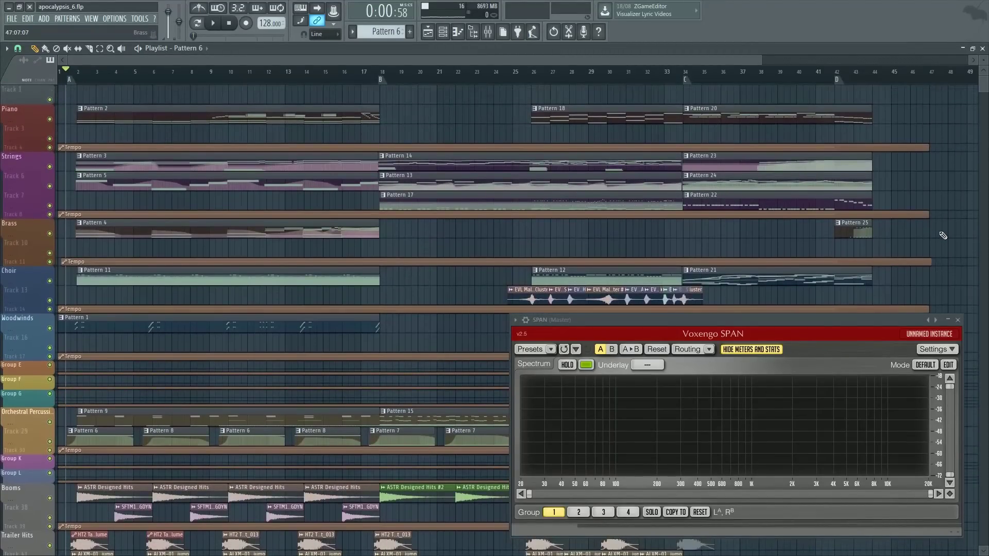